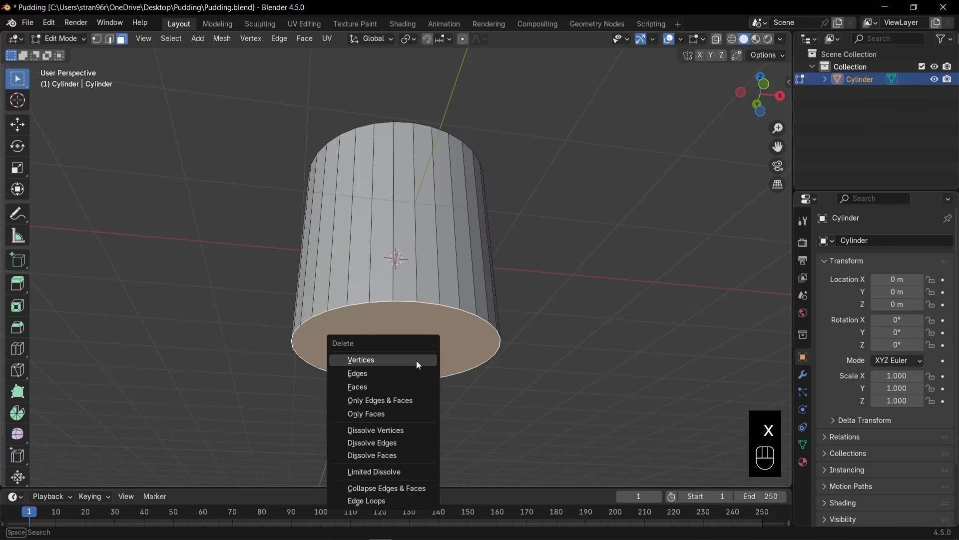
Delete the cylinder's bottom face and scale the bottom vertex ring outward by a factor of about 1.5.
click(376, 385)
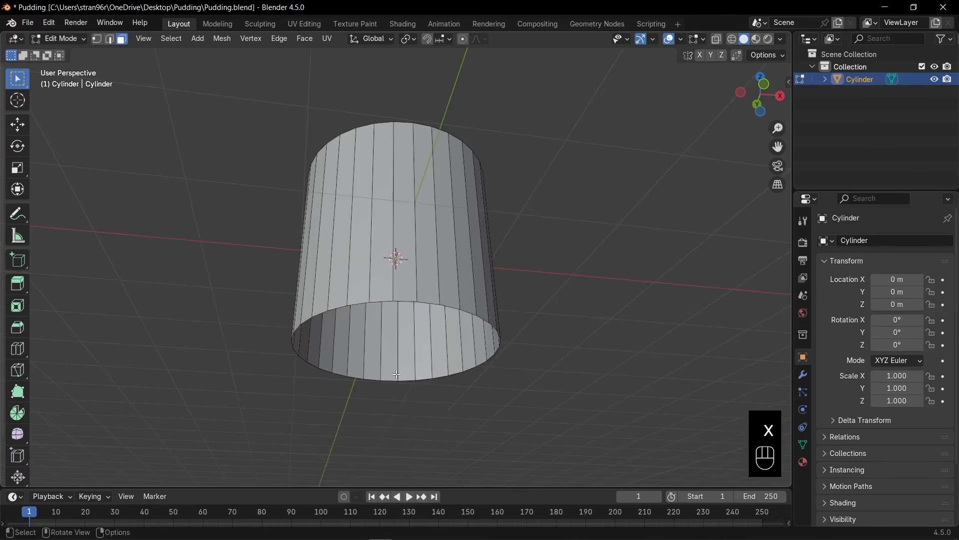
key(KP_1)
key(1)
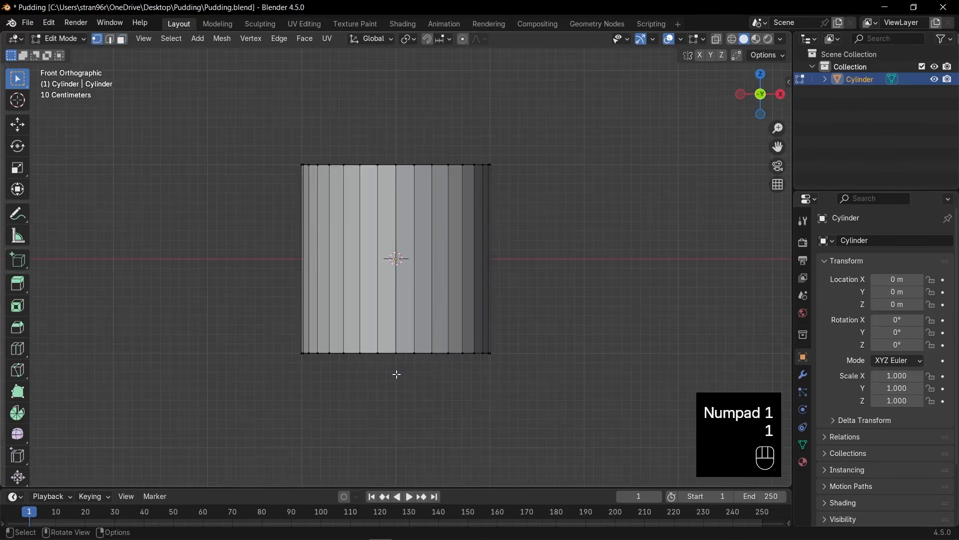
key(alt+z)
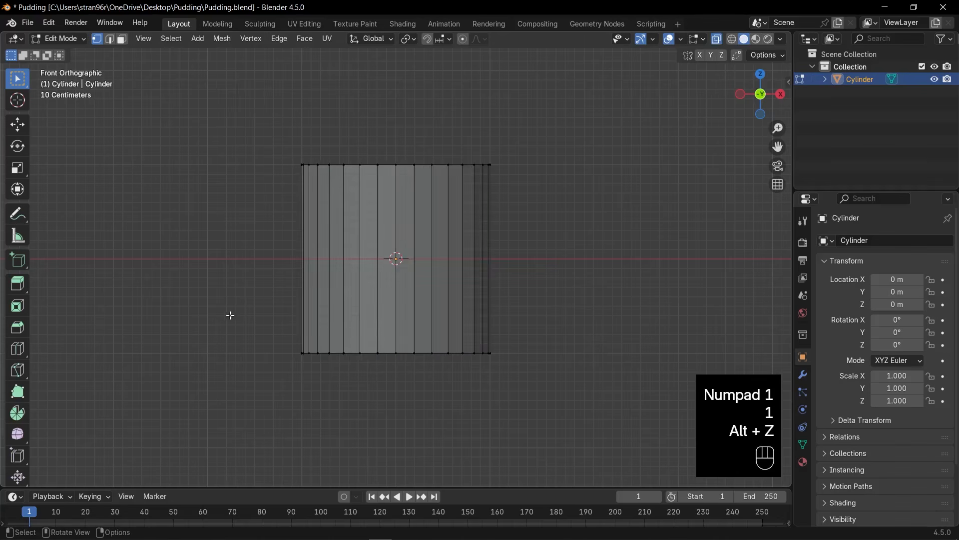
drag(231, 315, 542, 403)
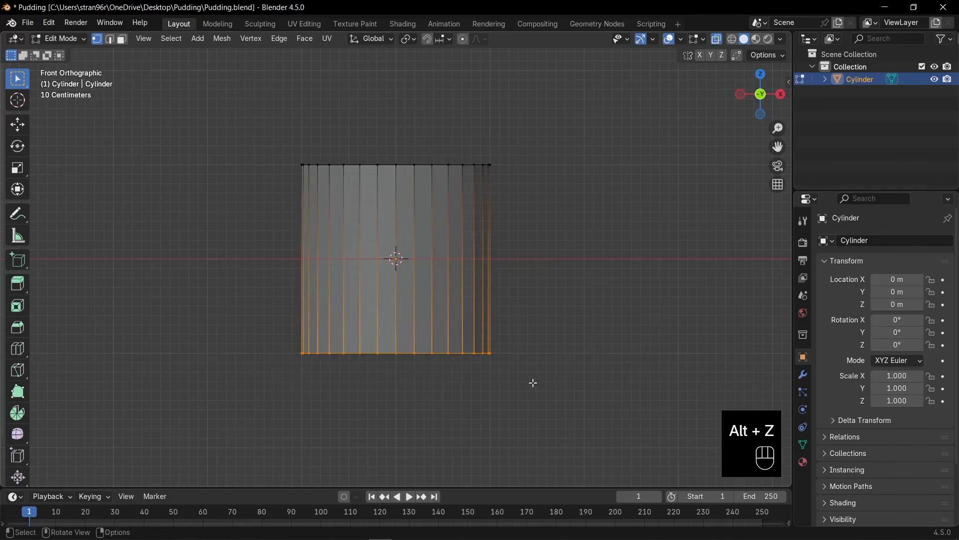
key(s)
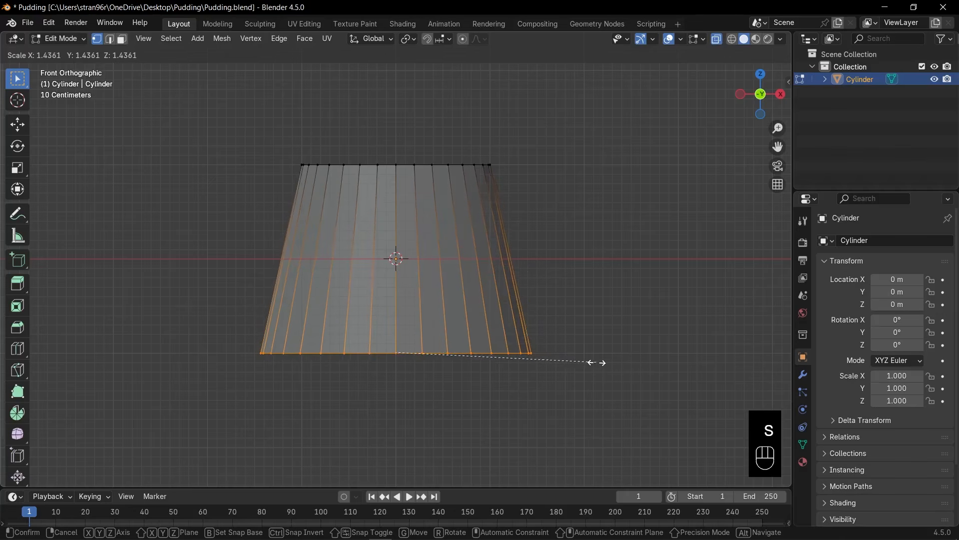
click(607, 360)
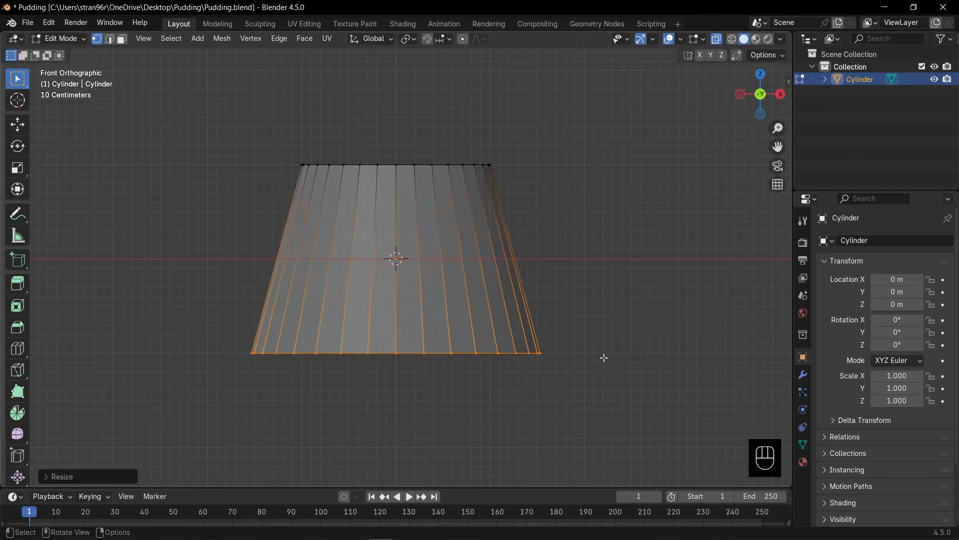
Add a centred loop cut around the tapered cylinder, plus three evenly spaced loop cuts across its upper half.
key(ctrl+r)
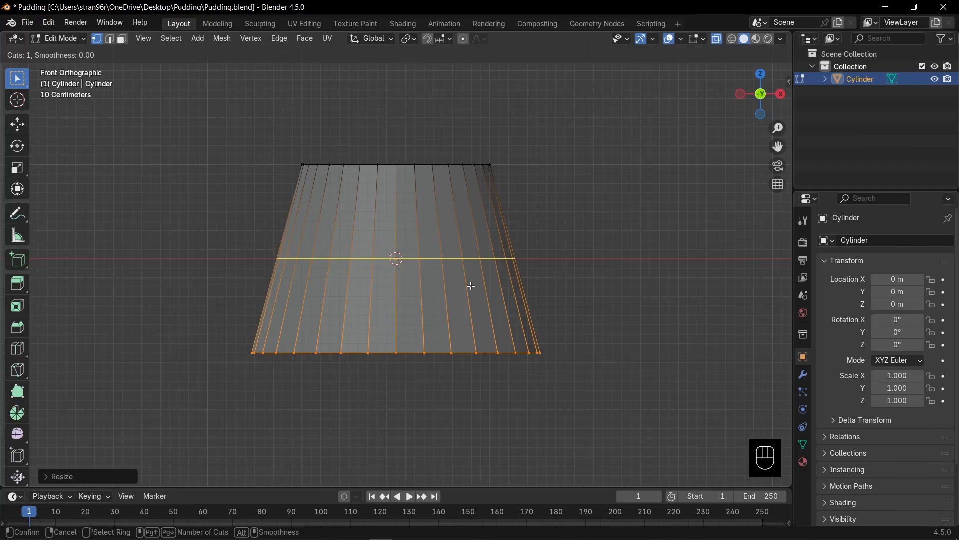
click(469, 286)
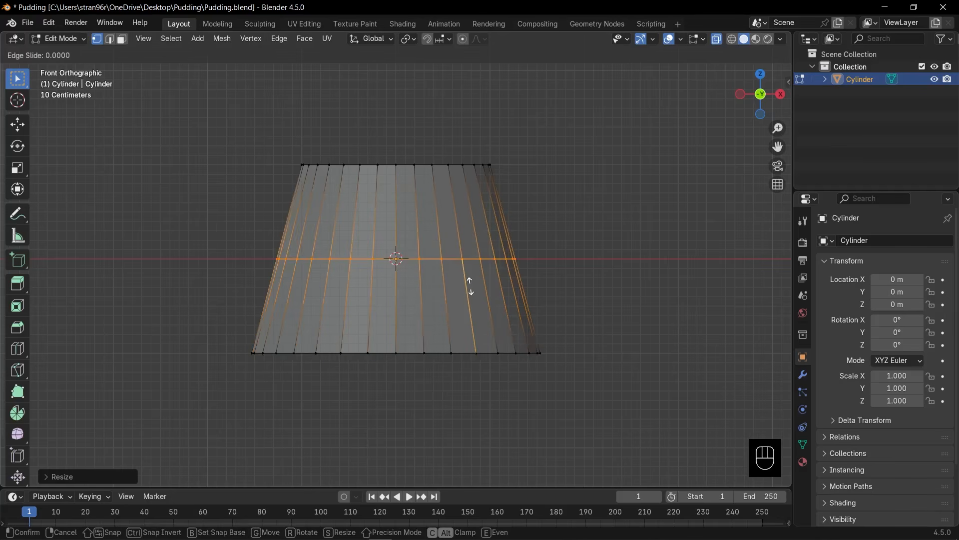
click(470, 286)
key(ctrl+r)
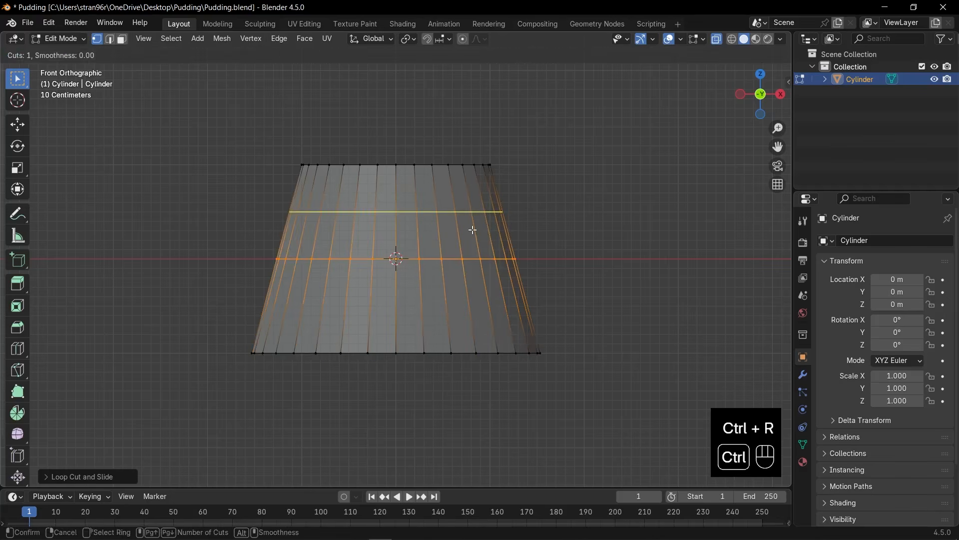
scroll(473, 230, up, 1)
scroll(474, 229, up, 1)
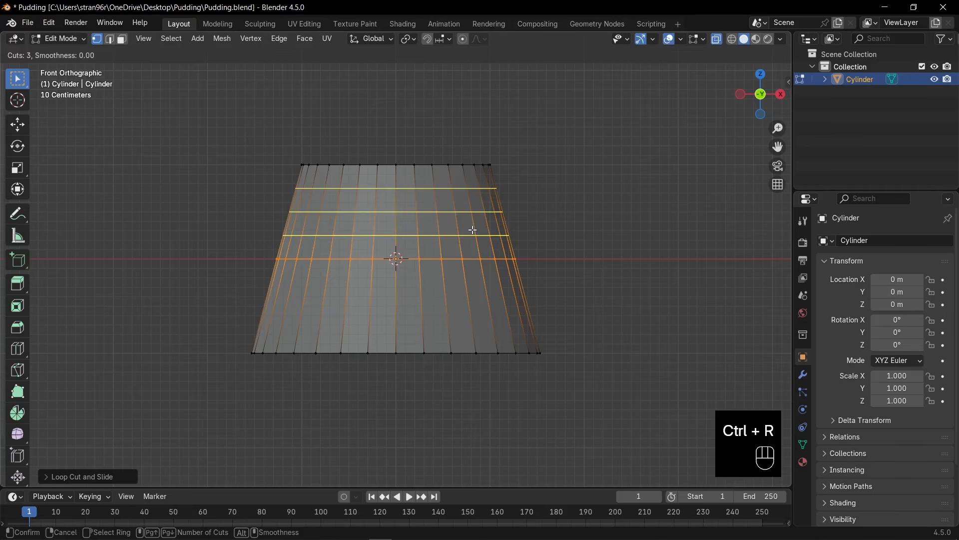
click(473, 230)
click(473, 229)
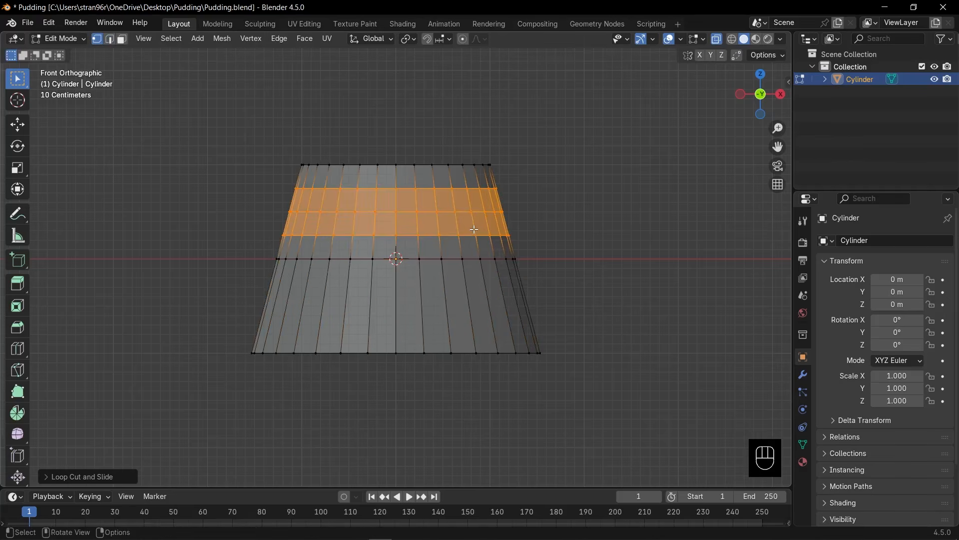
Turn off X-ray and select the whole ring of side faces directly below the cylinder's top edge in face mode.
scroll(475, 229, up, 1)
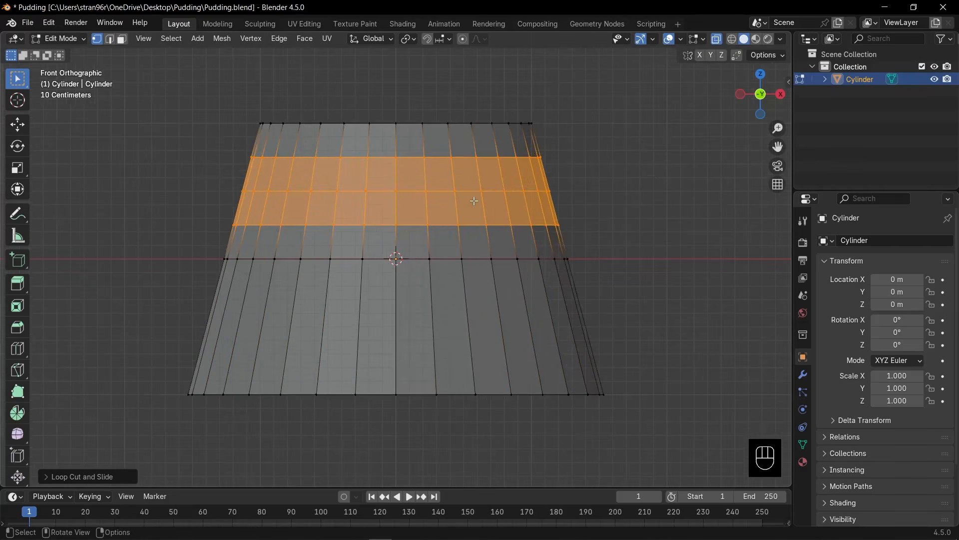
key(3)
key(alt+z)
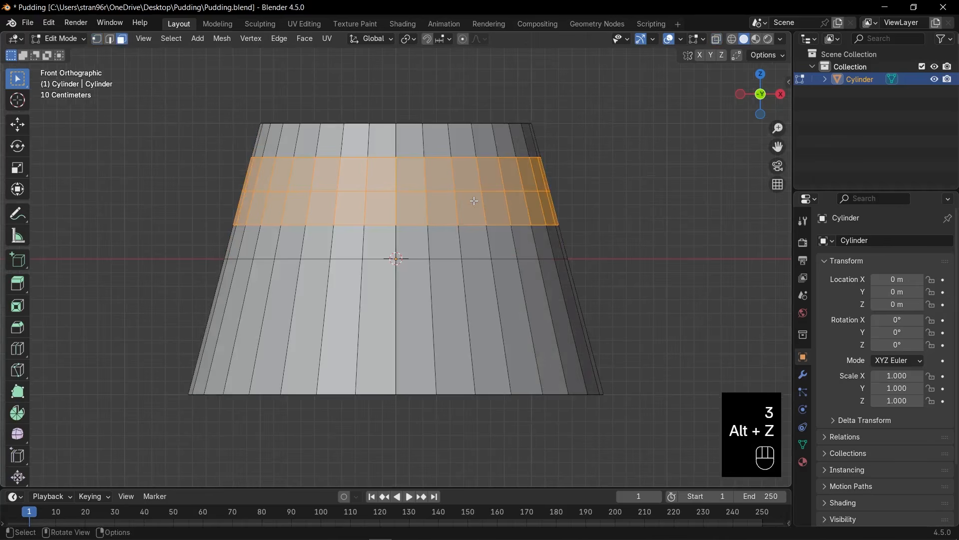
shift+middle_drag(474, 201, 454, 242)
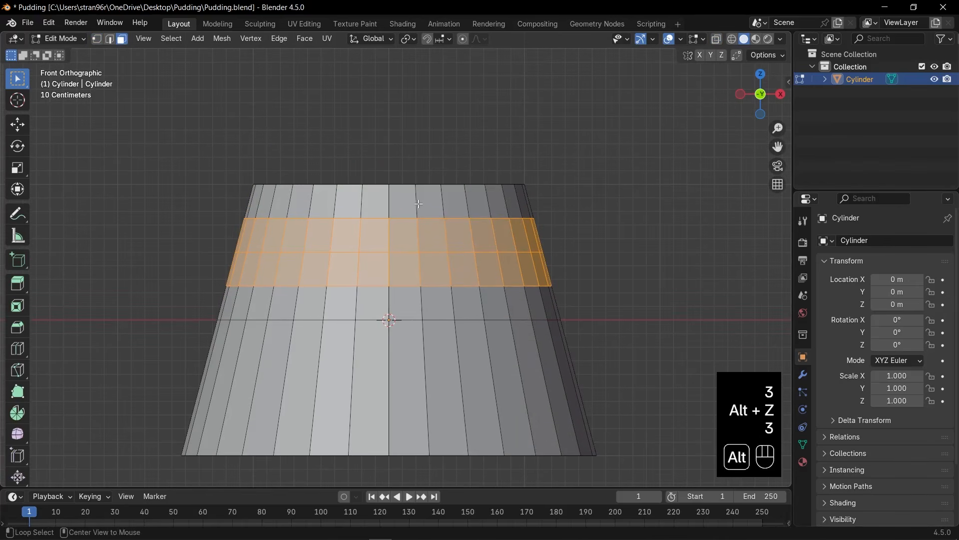
alt+click(433, 215)
scroll(430, 225, up, 1)
scroll(430, 225, up, 1)
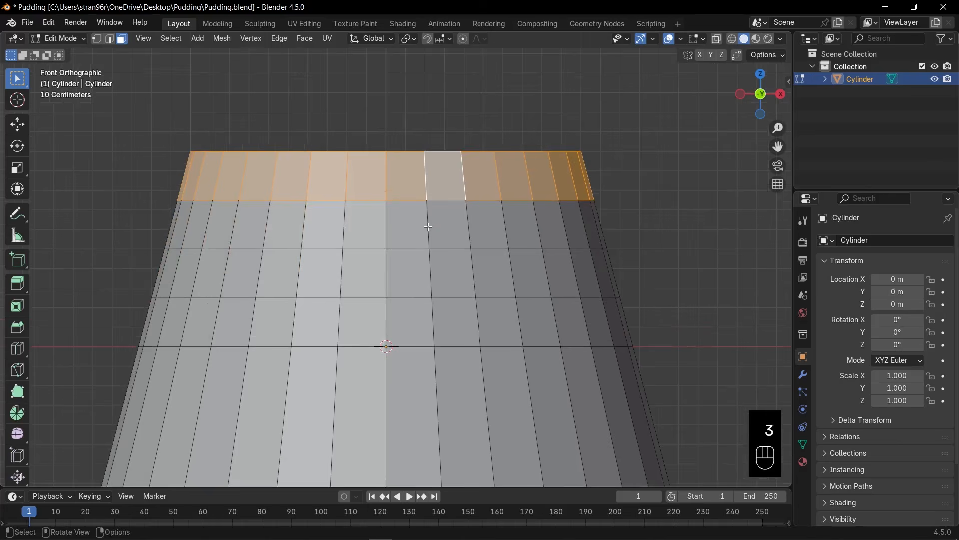
Add face columns of varying lengths below the top ring to the selection, forming drips on the front and right side.
shift+click(290, 228)
shift+click(288, 264)
shift+click(368, 229)
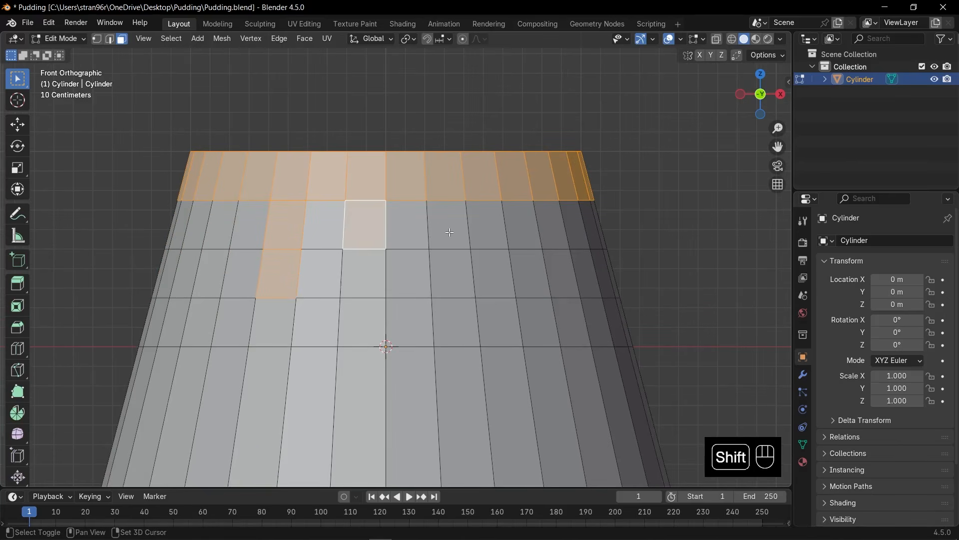
shift+drag(450, 232, 452, 329)
shift+click(526, 226)
middle_drag(563, 235, 428, 254)
shift+drag(424, 250, 432, 294)
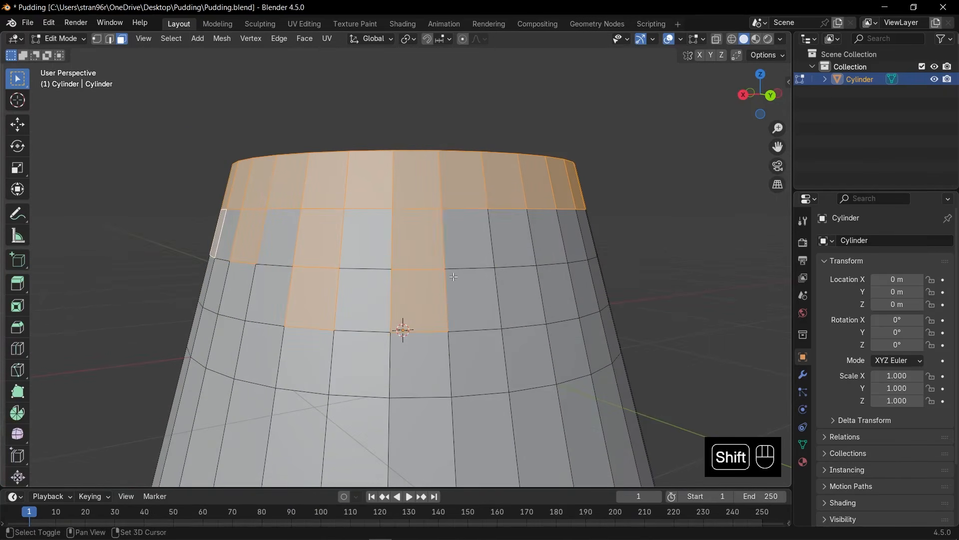
Extend the drip selection around the back with more one- and two-face columns below the top ring.
shift+click(465, 247)
middle_drag(530, 257, 482, 261)
shift+drag(444, 254, 448, 302)
middle_drag(495, 265, 451, 260)
shift+drag(456, 258, 481, 261)
middle_drag(529, 261, 512, 262)
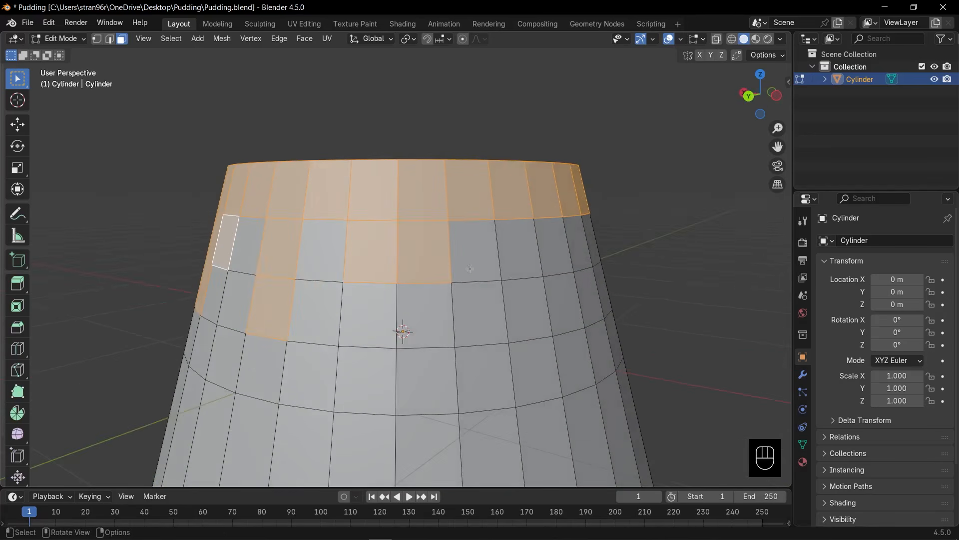
Complete the drip selection around the left side with columns of one to three faces.
shift+drag(533, 268, 536, 348)
shift+click(551, 255)
middle_drag(589, 262, 524, 268)
shift+drag(426, 249, 431, 295)
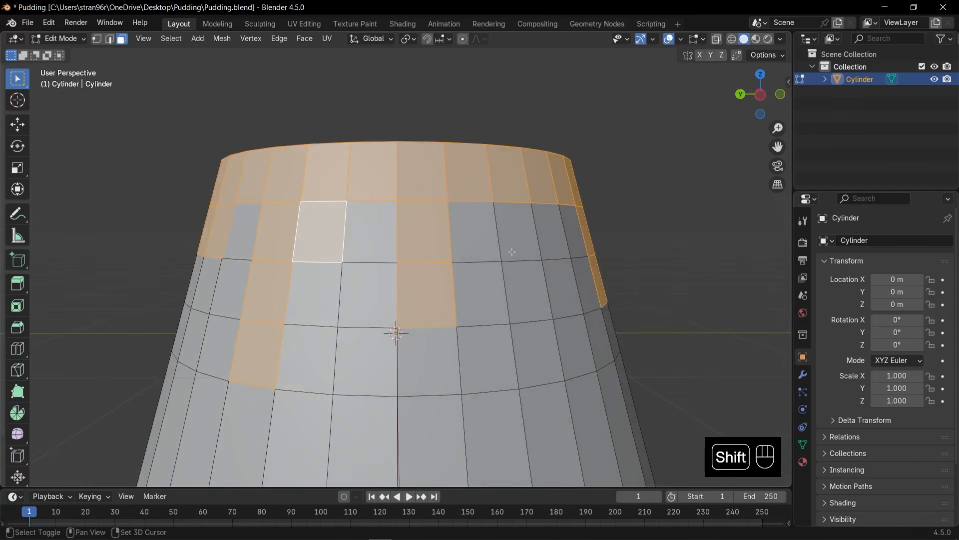
shift+click(510, 242)
middle_drag(565, 265, 480, 274)
shift+click(331, 261)
Extrude the selected ring and drip faces outward along their normals by about 0.037 m.
scroll(480, 275, down, 3)
key(KP_1)
scroll(641, 270, up, 3)
key(alt+e)
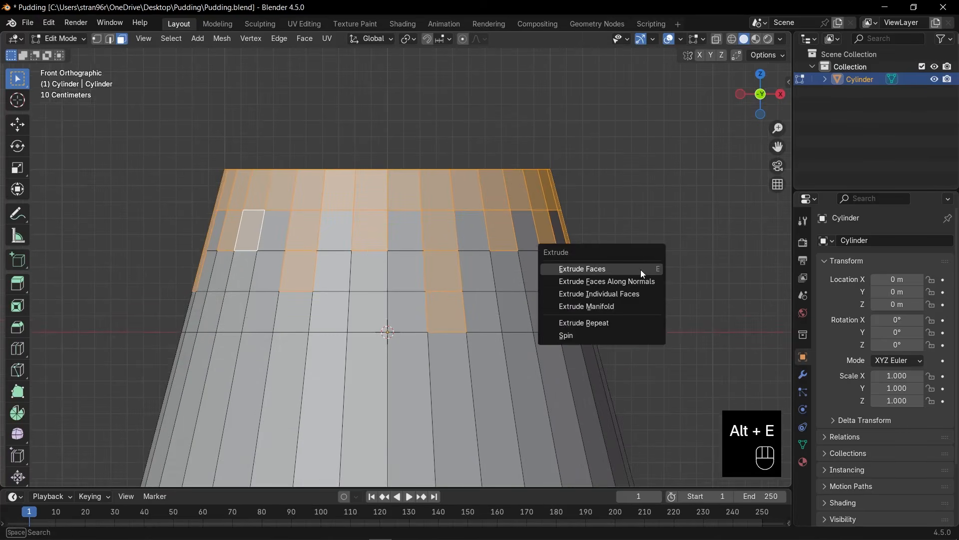
click(642, 283)
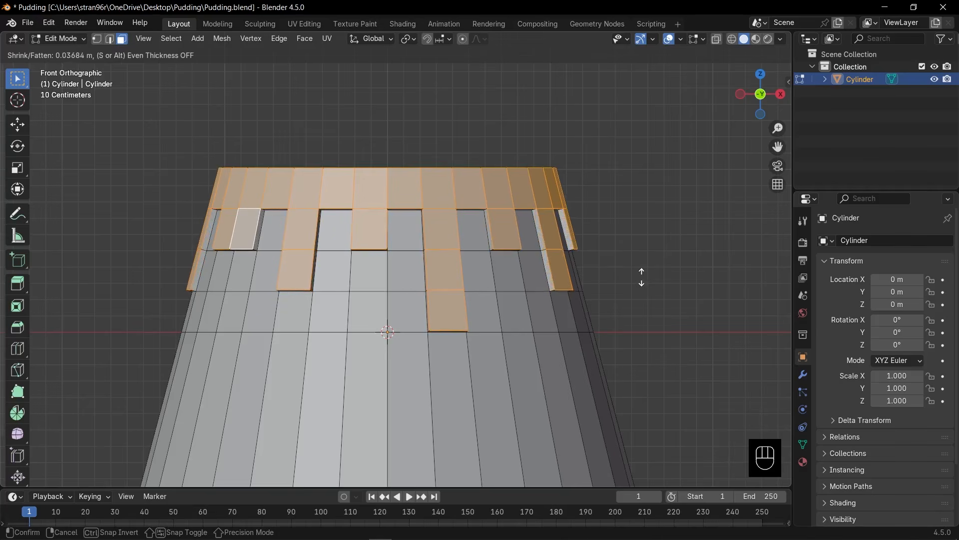
click(643, 278)
Select the top face together with its surrounding rim and flatten them by scaling to 0 along Z.
middle_drag(573, 253, 609, 292)
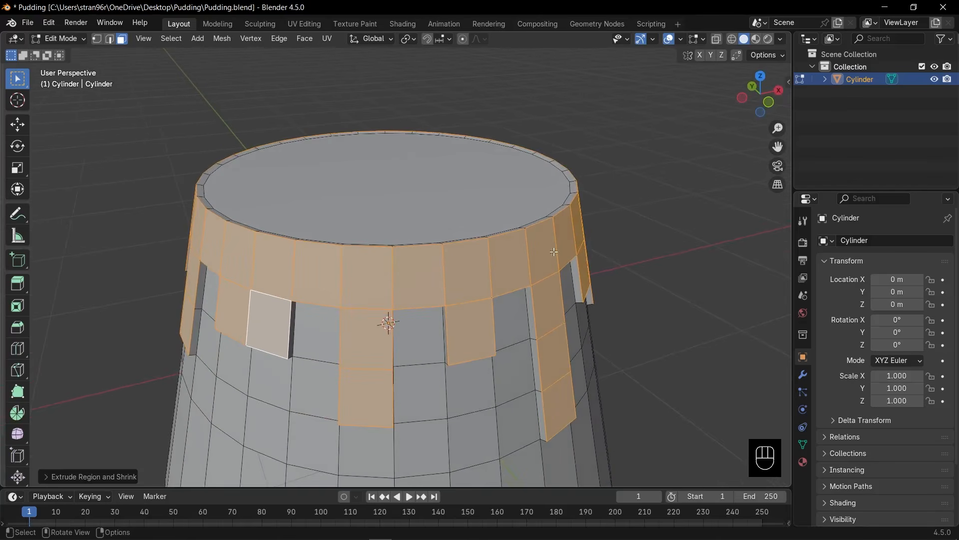
key(3)
click(471, 191)
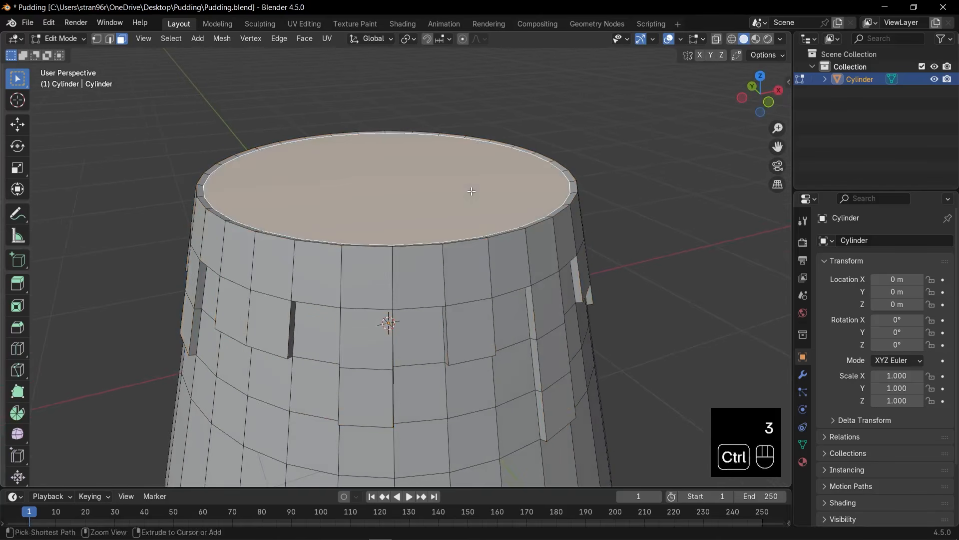
key(ctrl+KP_Add)
key(s)
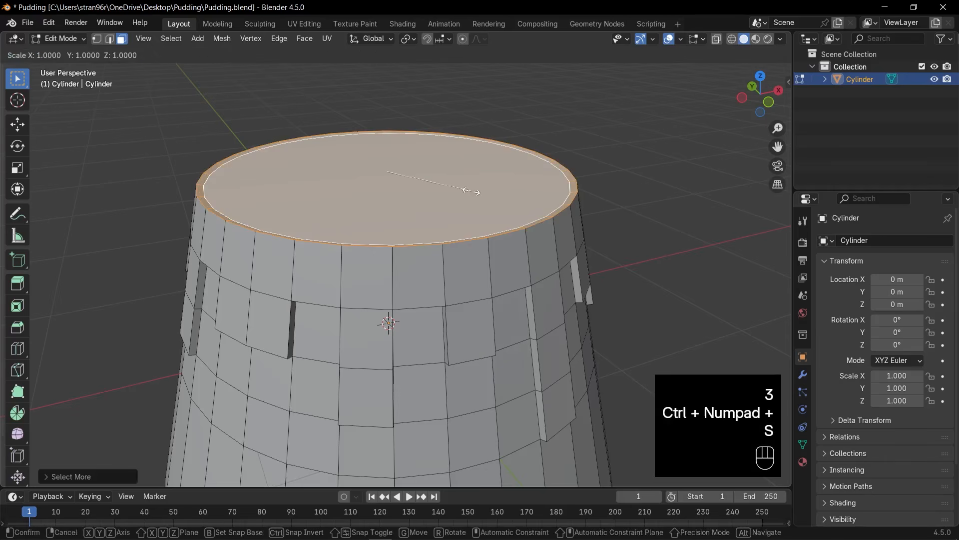
key(z)
key(0)
key(Return)
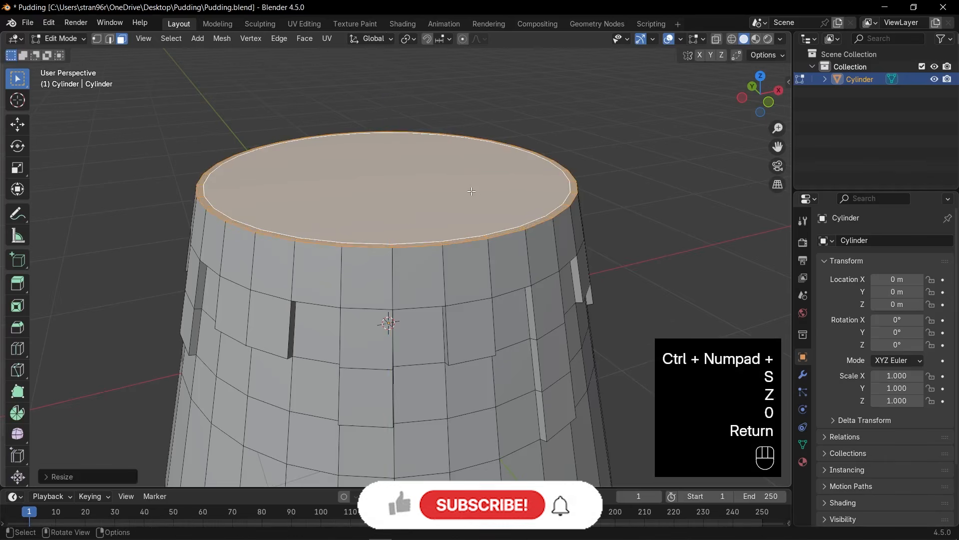
Select only the round top face and inset it by about 0.44 m.
key(3)
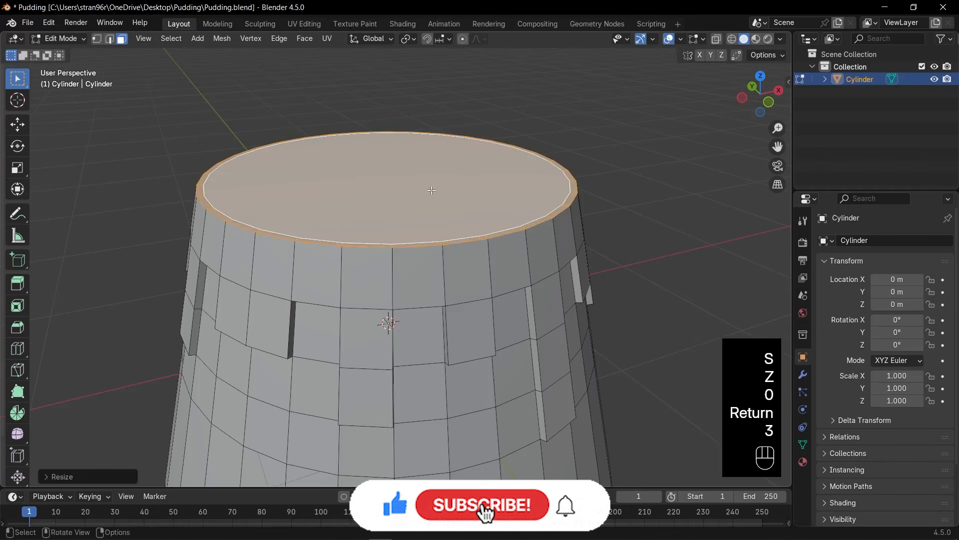
click(469, 191)
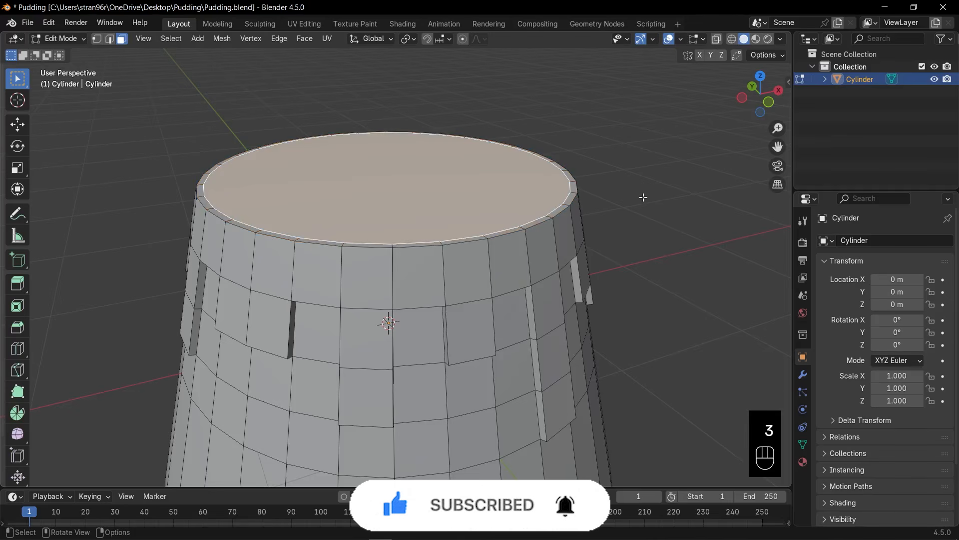
key(i)
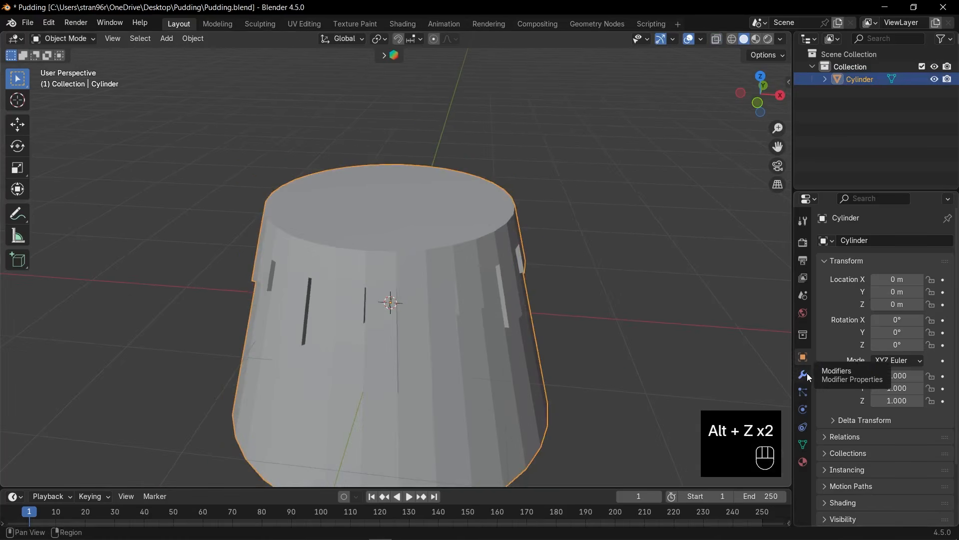
Add a Subdivision Surface modifier to the cylinder and set its viewport level to 2.
click(804, 374)
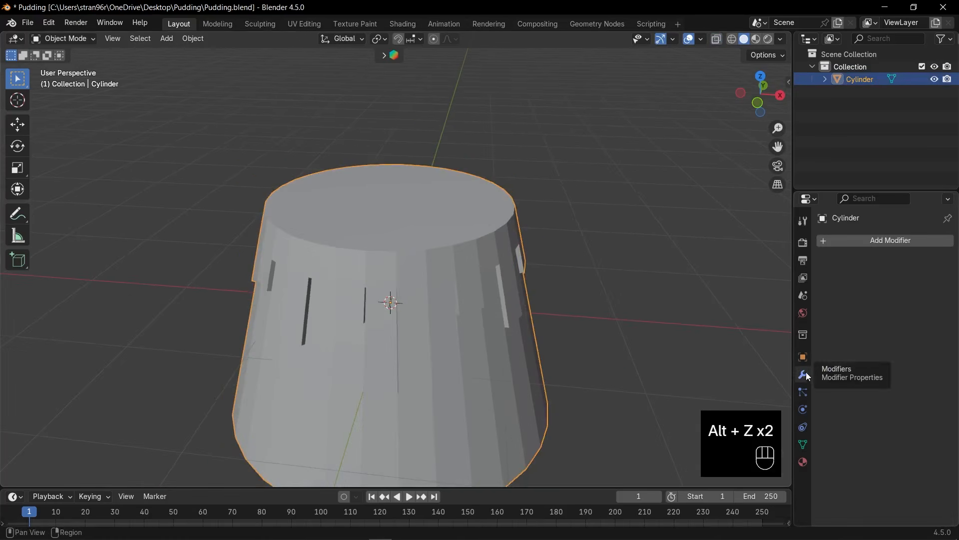
click(874, 241)
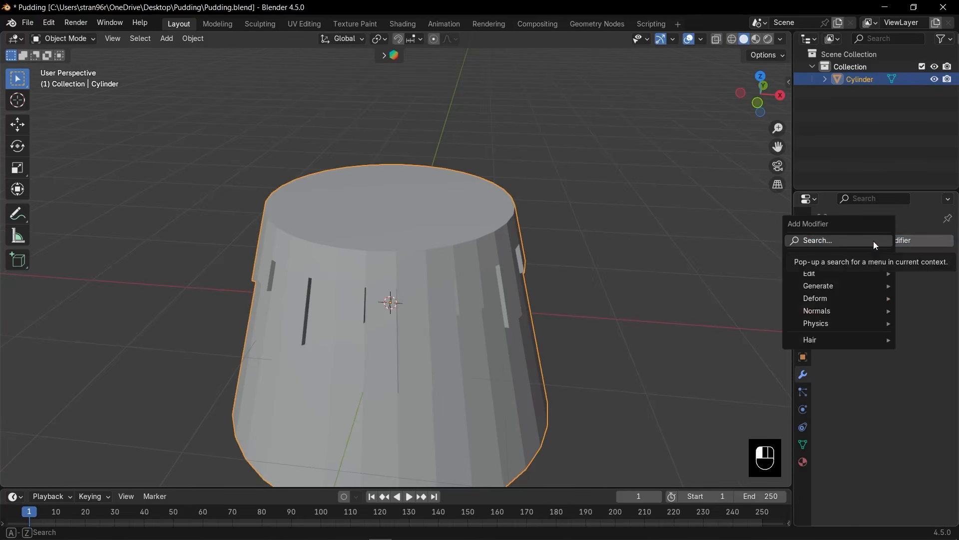
click(874, 241)
text(sub)
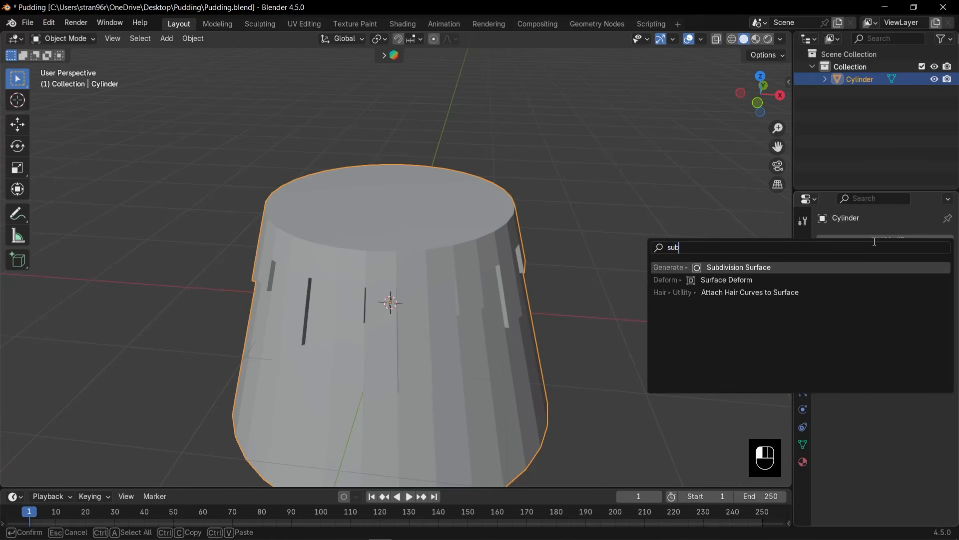
key(Return)
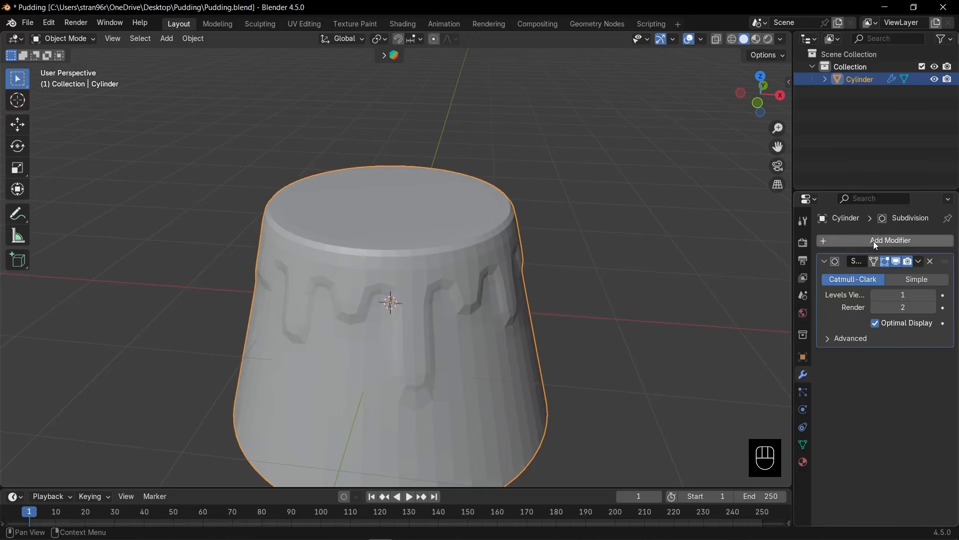
click(935, 295)
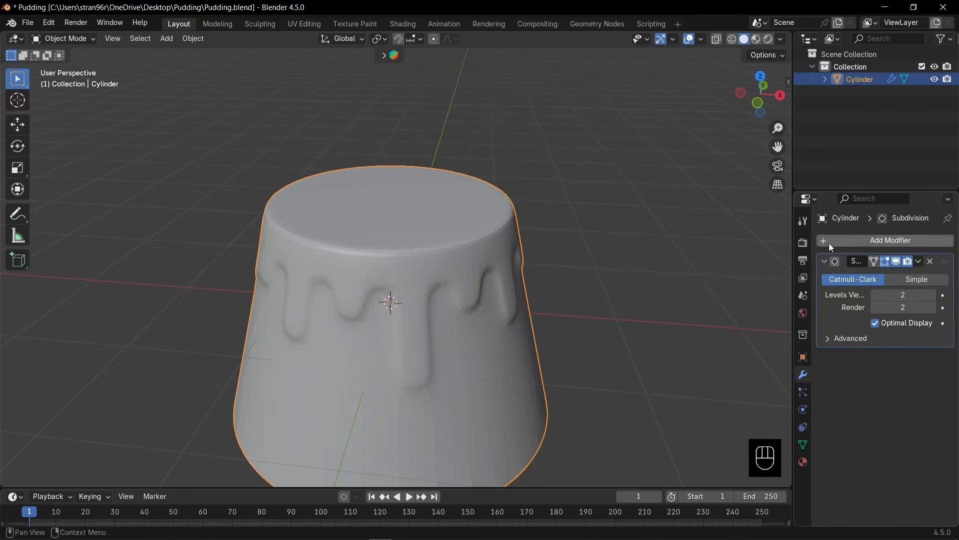
click(825, 260)
mouse_move(434, 305)
middle_down()
mouse_move(530, 277)
mouse_move(439, 296)
middle_up()
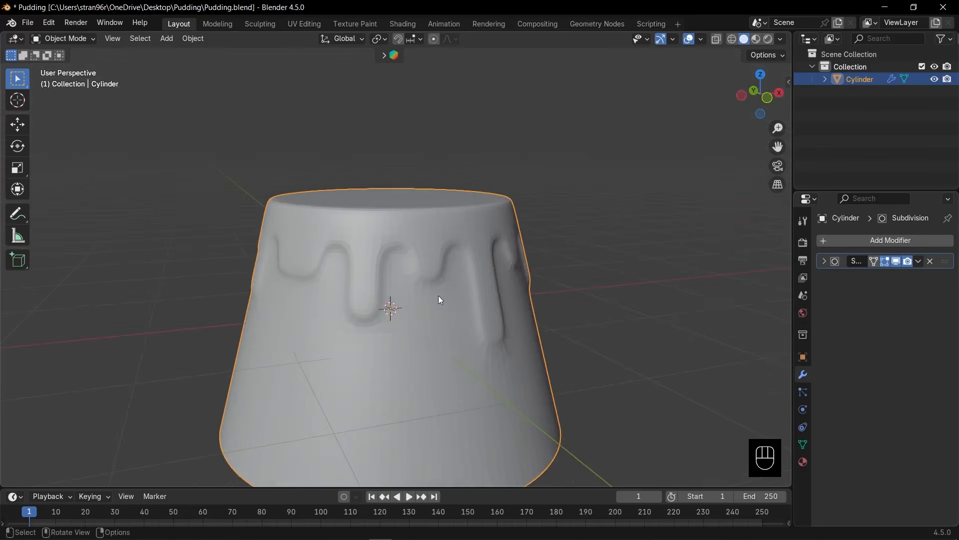
key(KP_1)
scroll(447, 283, up, 4)
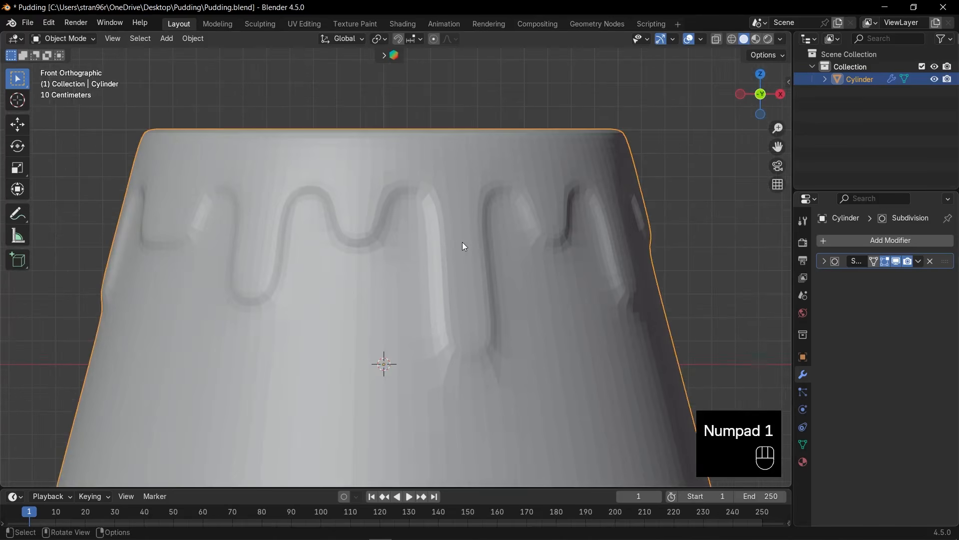
Show the Subdivision modifier's smoothed surface on the cylinder's edit cage and set up edge selection.
key(Tab)
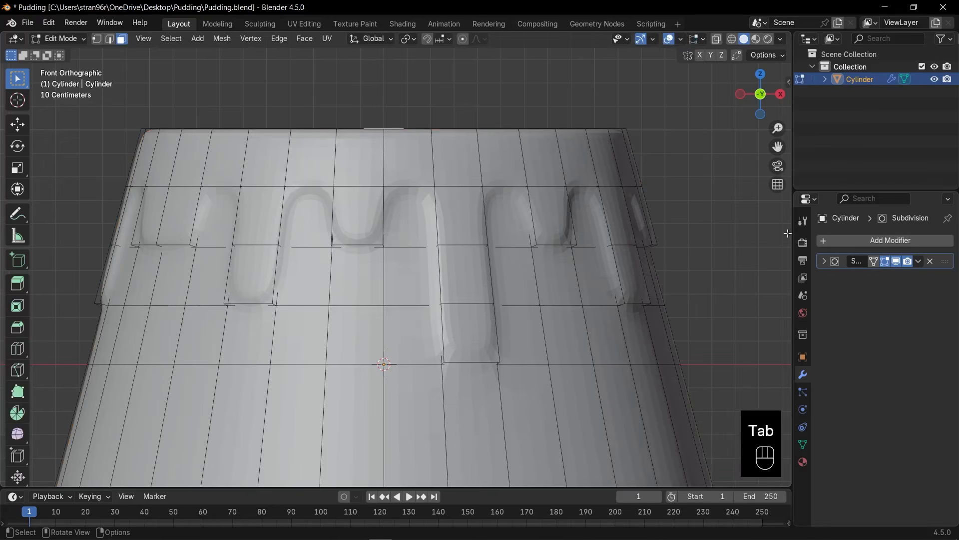
click(874, 262)
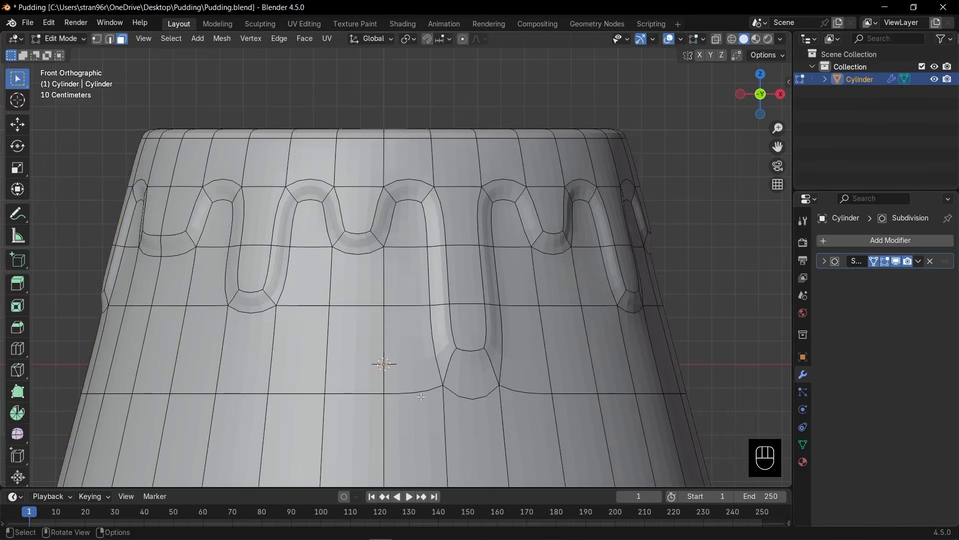
key(1)
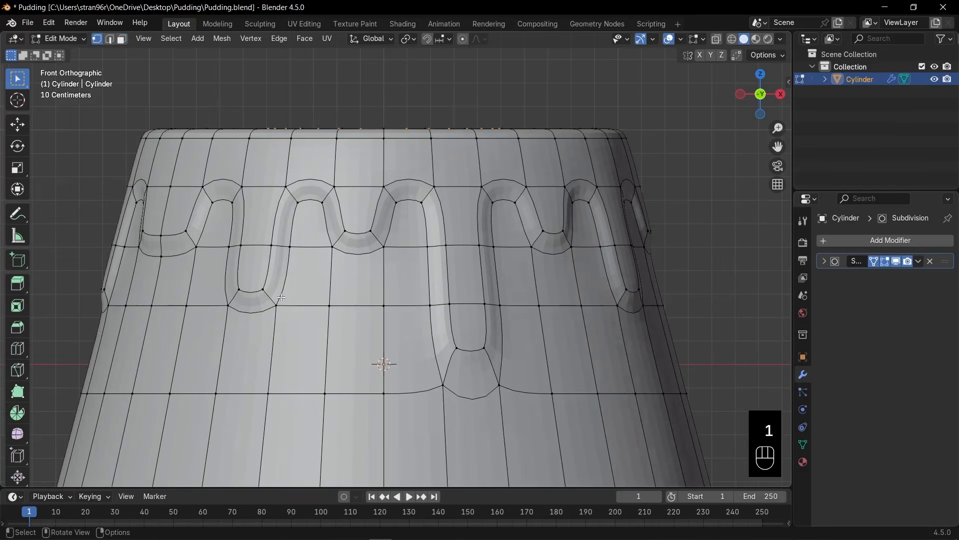
key(2)
Select a continuous edge path along the outer base of the front drips, following their bottoms and the arches between them.
ctrl+click(310, 201)
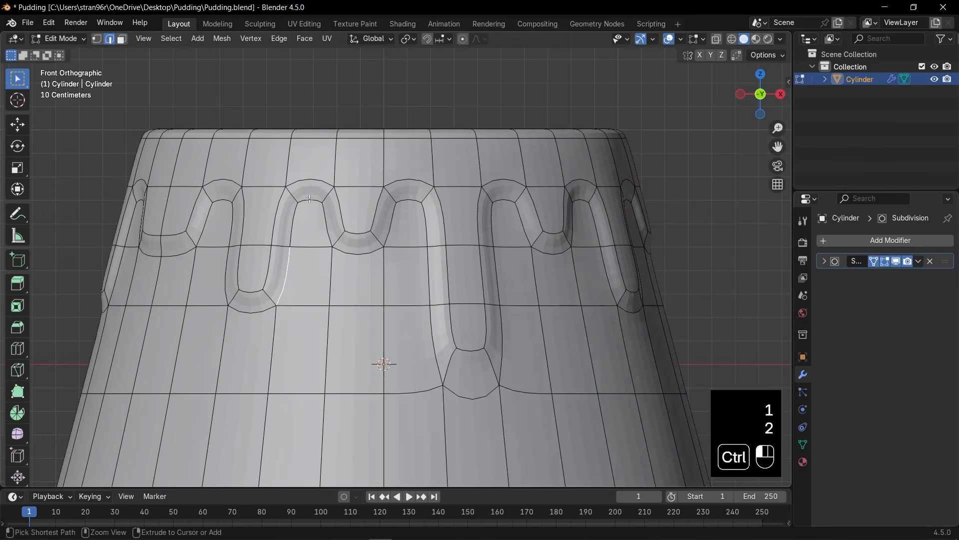
ctrl+click(410, 197)
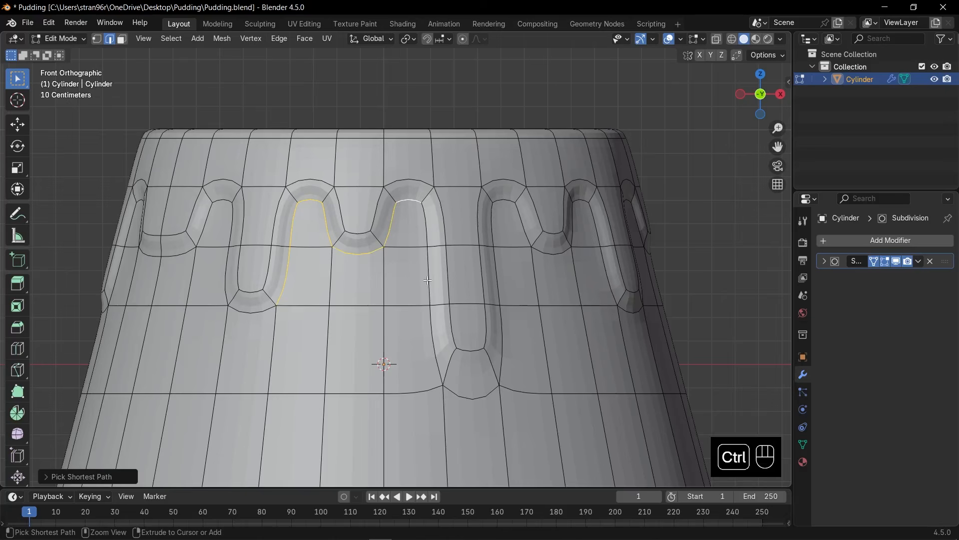
ctrl+click(472, 398)
ctrl+click(503, 201)
key(ctrl+z)
ctrl+click(554, 254)
ctrl+click(580, 201)
Extend the drip-outline edge path around the sides and back of the cylinder to close the loop.
middle_drag(593, 224, 390, 239)
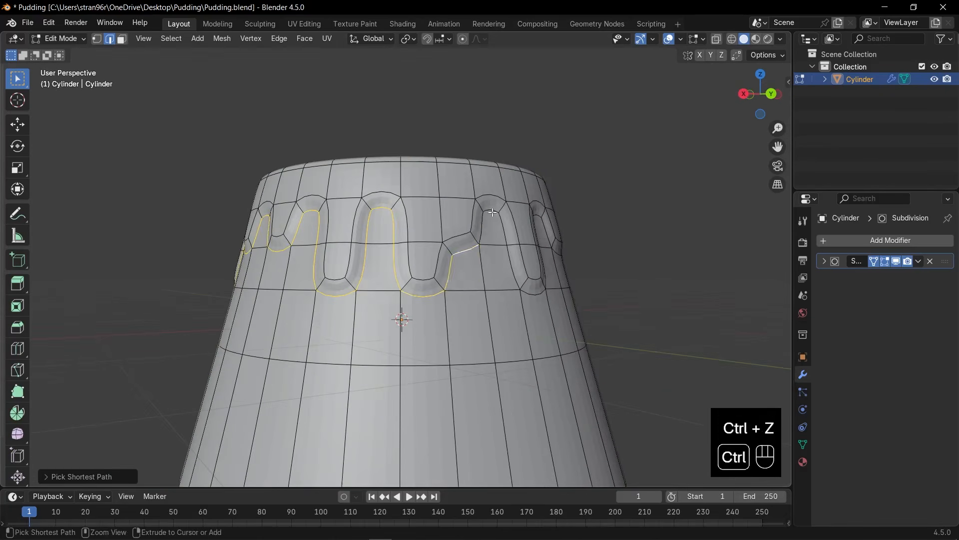
ctrl+click(461, 222)
ctrl+click(519, 380)
middle_drag(600, 260, 479, 254)
ctrl+click(514, 220)
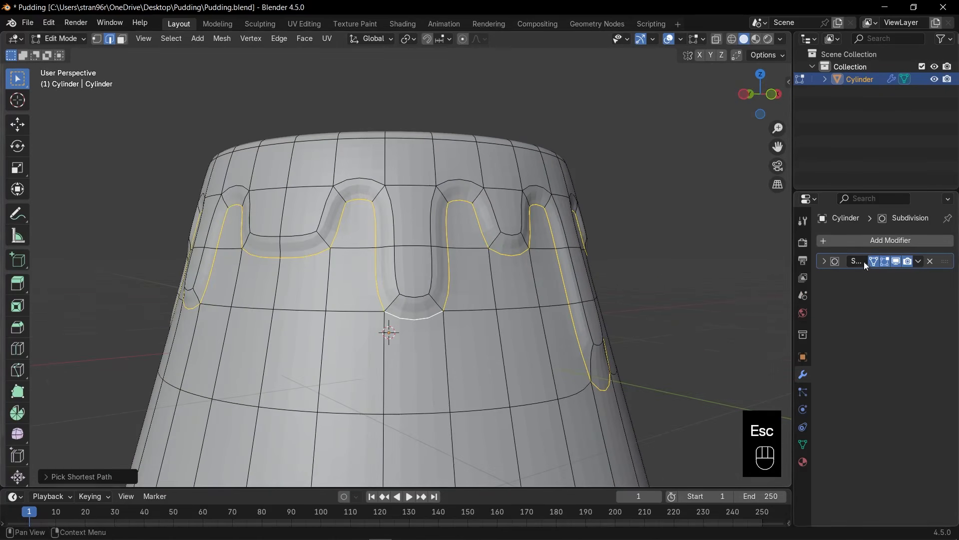
Turn off the on-cage smoothing display and bevel the selected drip outline by about 0.003 m with 1 segment.
click(874, 261)
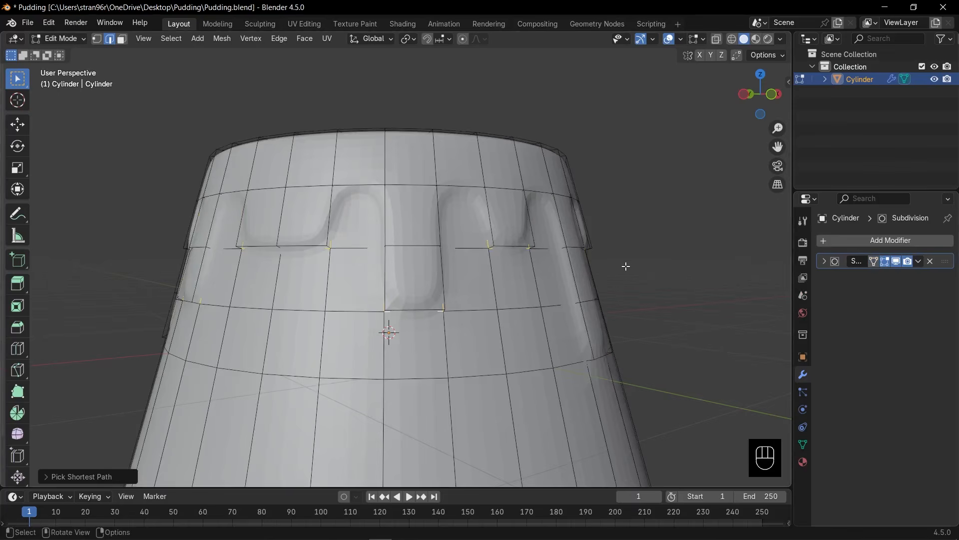
key(alt+z)
key(alt+z)
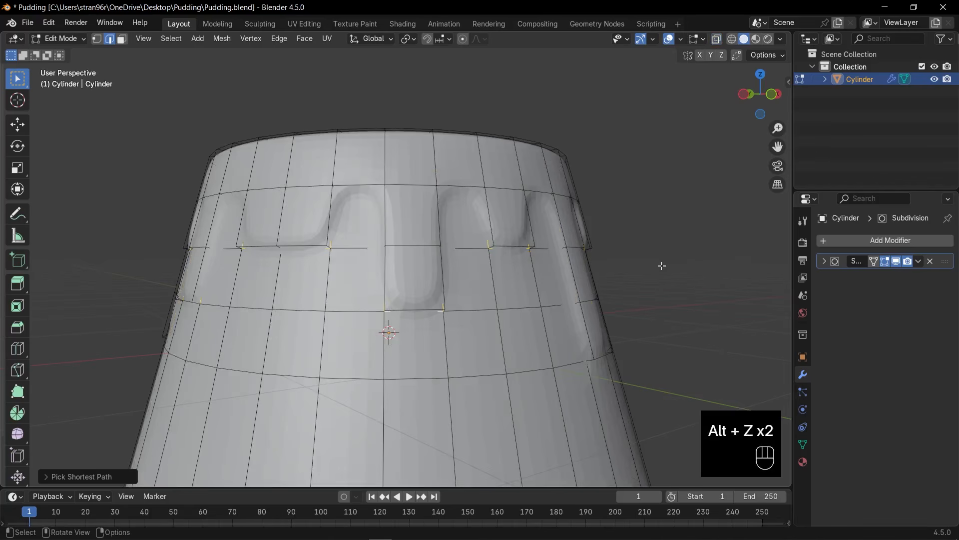
key(ctrl+b)
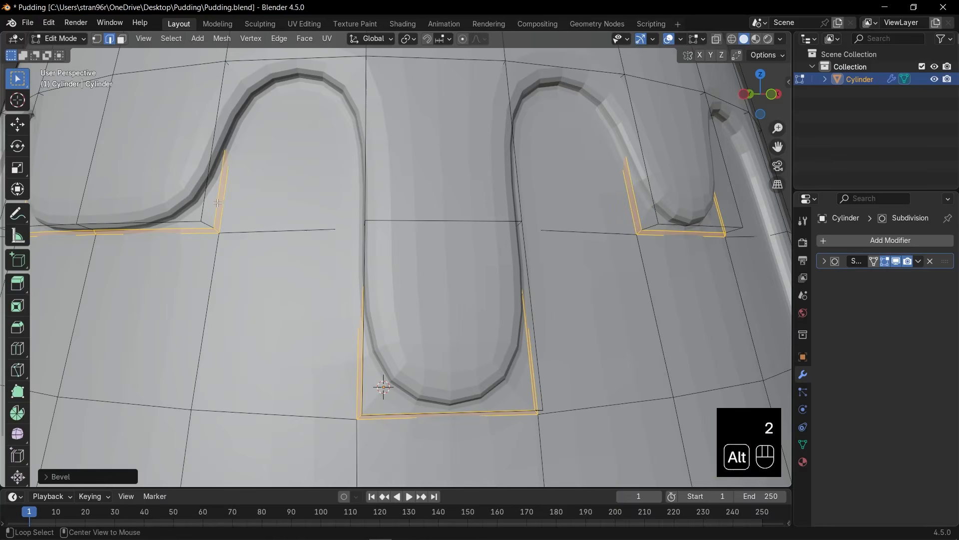
alt+click(217, 203)
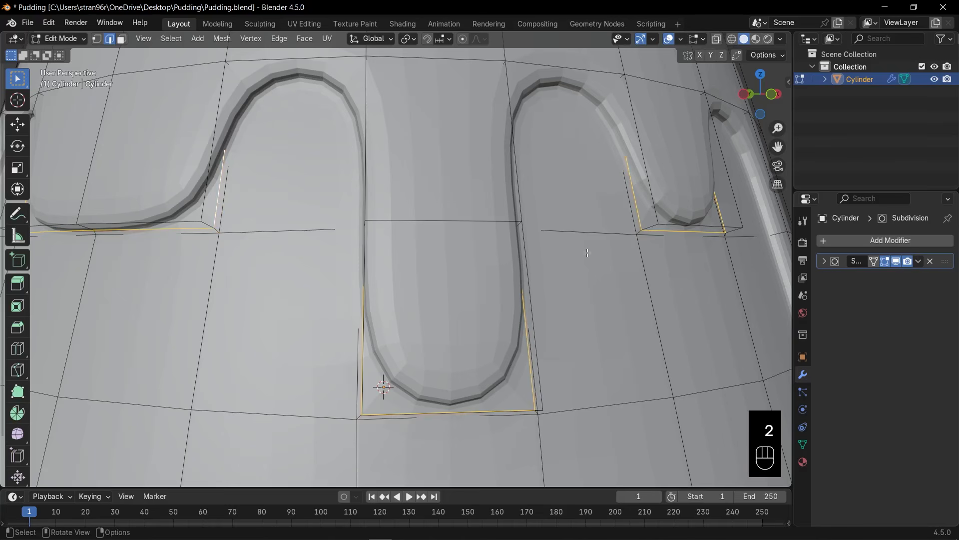
key(ctrl+b)
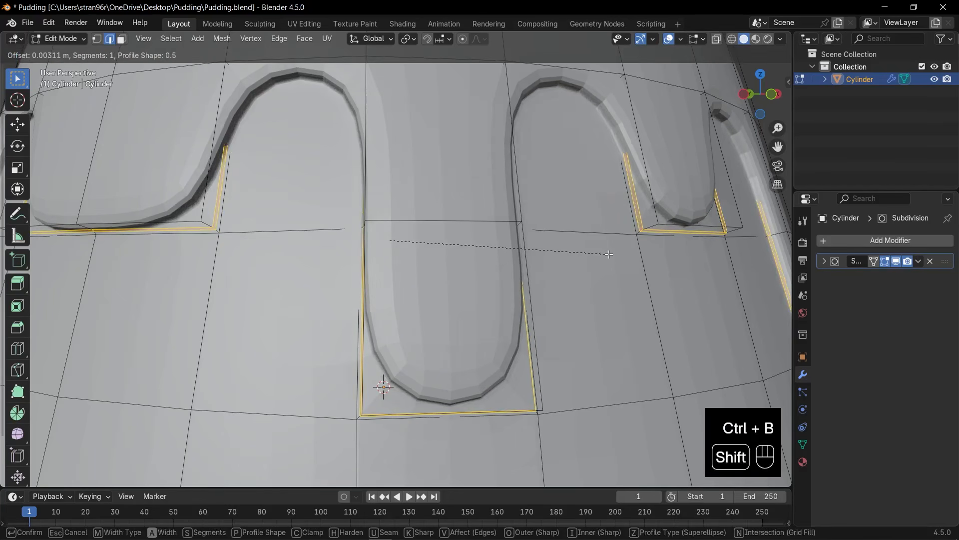
shift+click(609, 254)
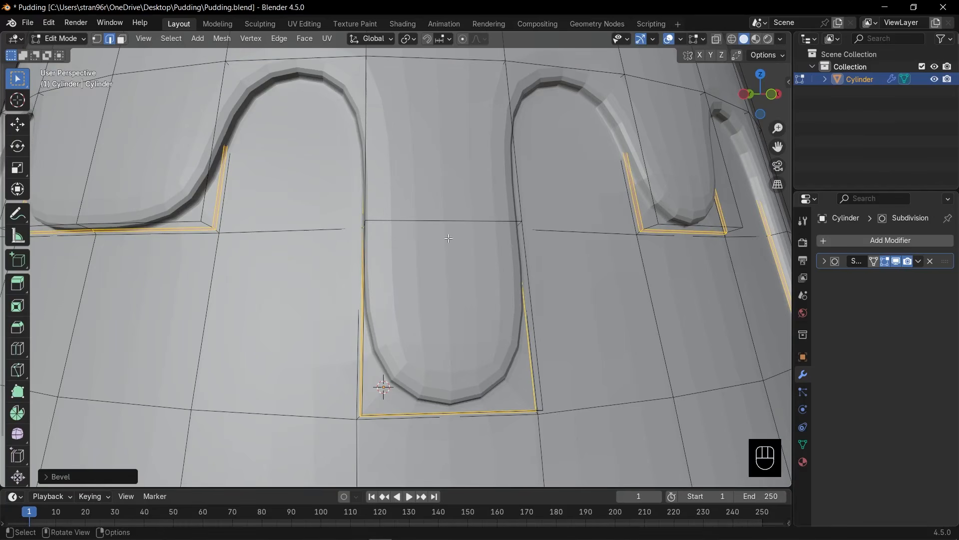
Select the edge loop running along the beveled drip outline and mark it as a seam.
alt+click(219, 208)
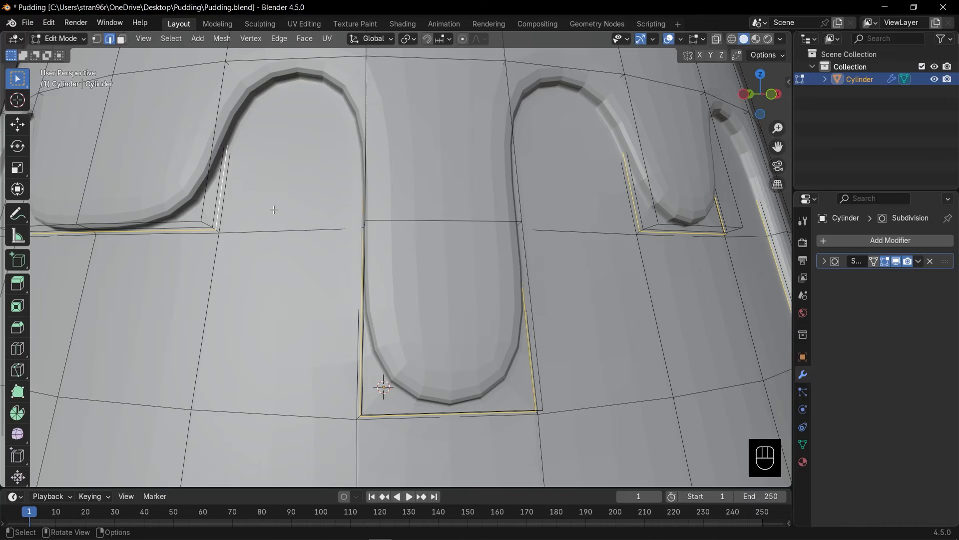
key(ctrl+e)
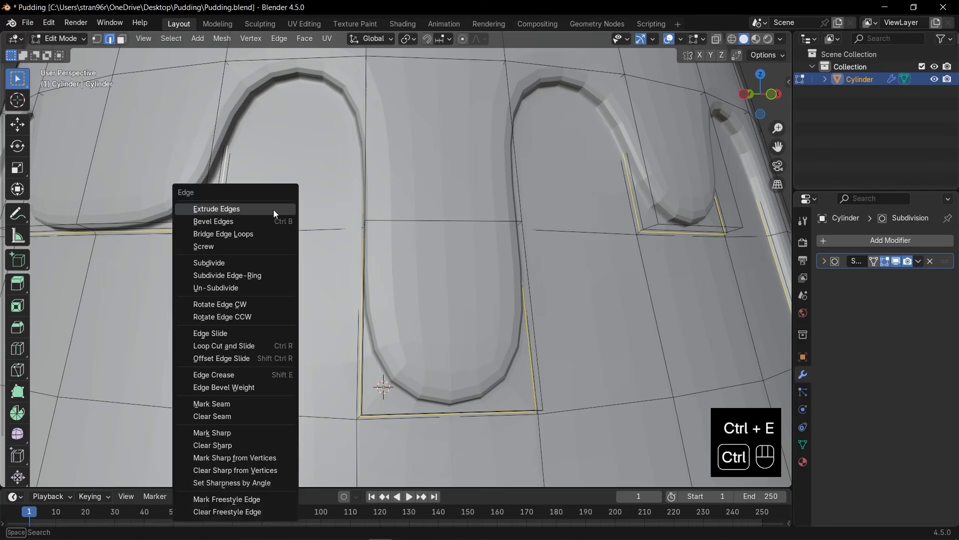
click(221, 404)
key(Tab)
scroll(304, 293, down, 5)
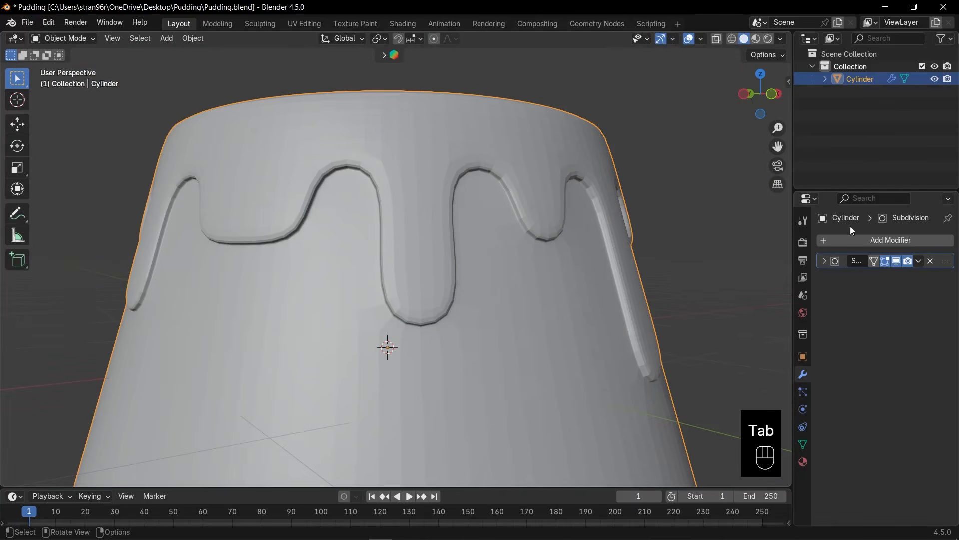
scroll(598, 259, down, 3)
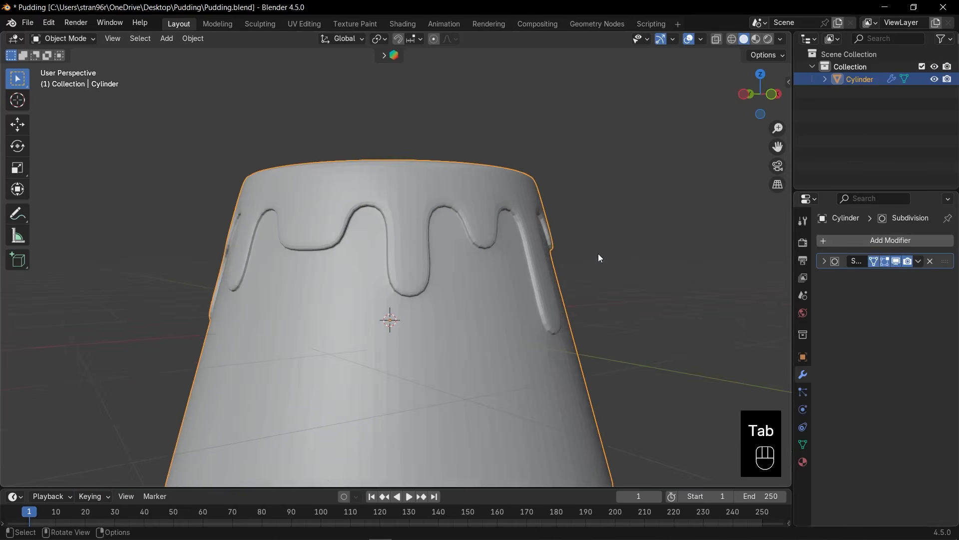
Move the vertices on the left shoulder of the arch left of the short front drip downward and inward.
key(Tab)
key(KP_1)
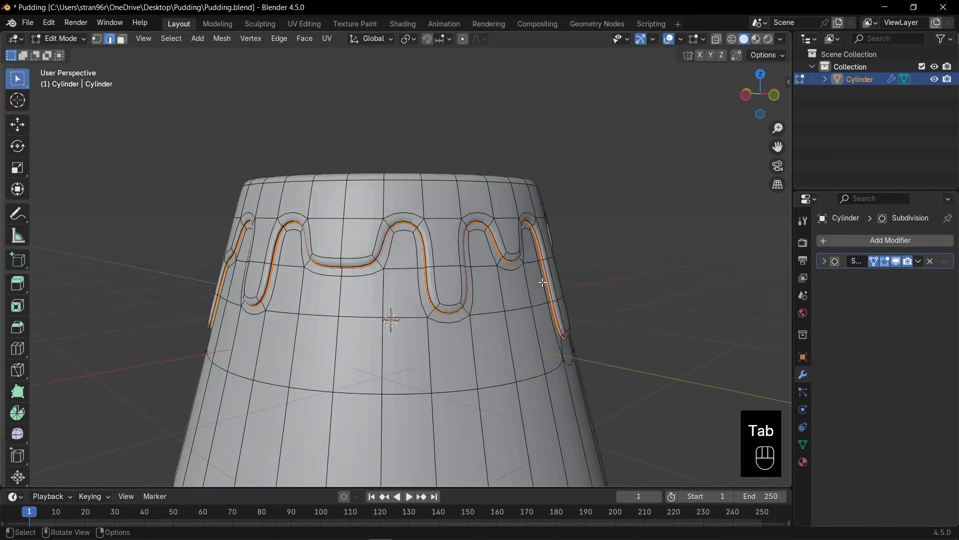
scroll(362, 295, up, 3)
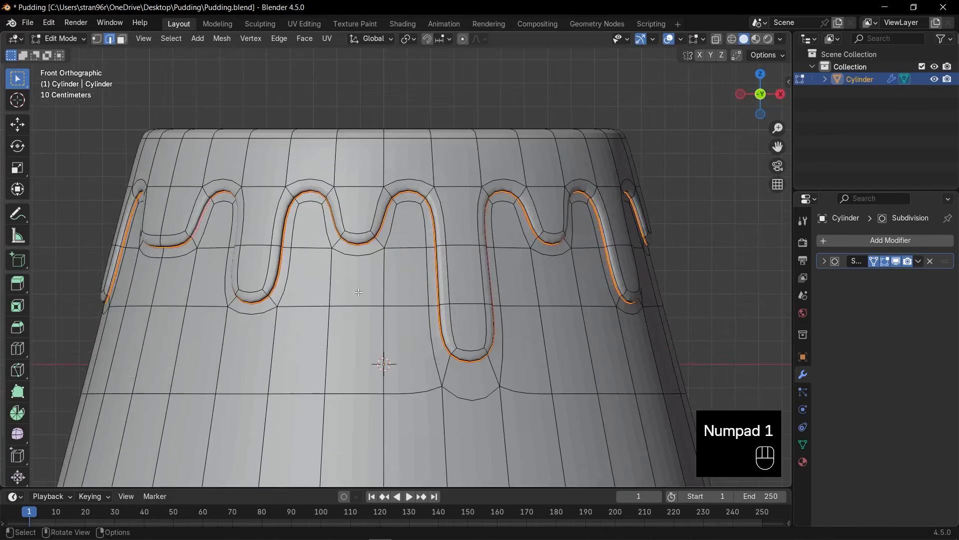
scroll(361, 288, up, 1)
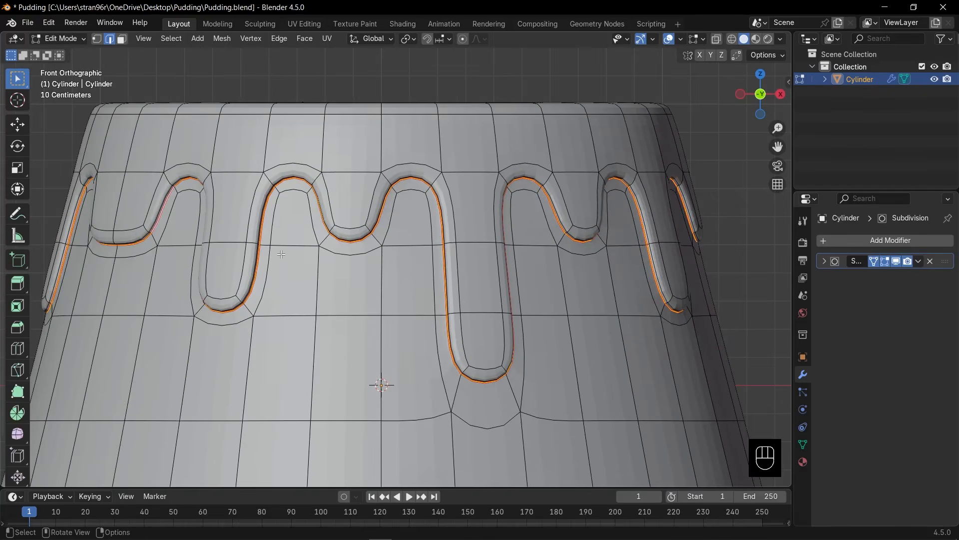
key(1)
drag(260, 169, 288, 205)
key(g)
click(281, 202)
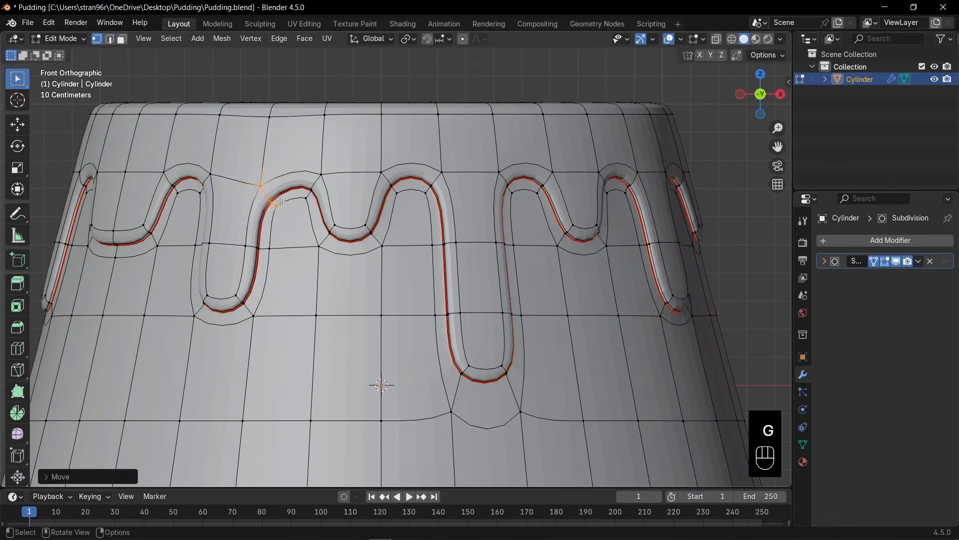
key(g)
Move the vertex groups on both sides of the short front drip and widen the long front drip's lower section.
drag(299, 166, 343, 253)
key(g)
drag(372, 163, 404, 199)
key(g)
key(s)
mouse_move(540, 329)
middle_down()
mouse_move(560, 332)
mouse_move(540, 325)
middle_up()
scroll(539, 325, down, 4)
Shift further vertex groups on the drips around the long one and undo the last adjustment.
drag(500, 310, 546, 334)
middle_drag(546, 335, 465, 305)
key(g)
drag(399, 265, 452, 286)
key(g)
middle_drag(550, 295, 484, 300)
key(ctrl+z)
Scale the vertex row across the middle of the medium-length drip left of the short front drip.
key(KP_1)
scroll(492, 299, up, 3)
scroll(485, 300, down, 1)
key(s)
click(465, 275)
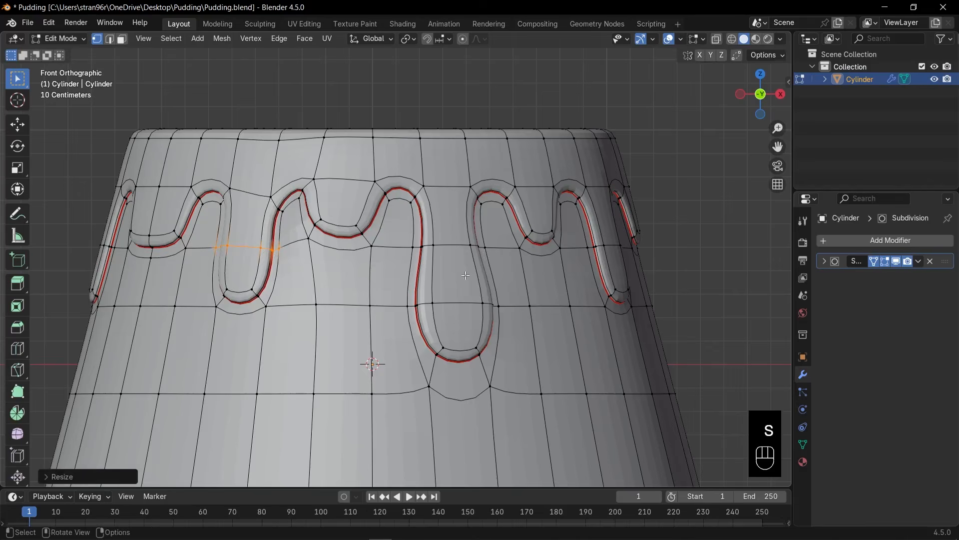
Move the vertices at the top of the long front drip and along the short drip to its right.
drag(401, 174, 434, 211)
middle_drag(434, 211, 441, 219)
scroll(440, 200, up, 2)
key(g)
drag(554, 192, 598, 260)
key(g)
middle_drag(593, 257, 420, 264)
key(g)
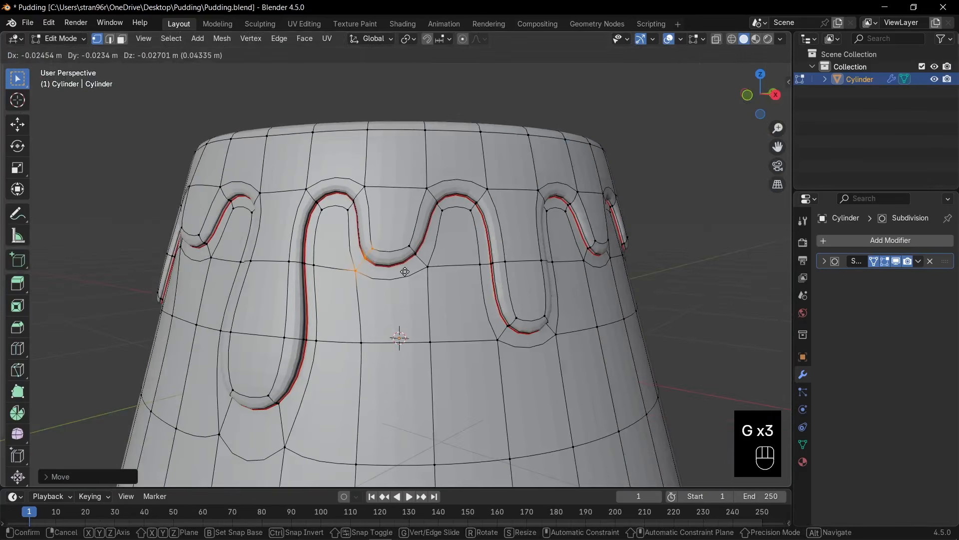
key(g)
Rescale vertices on the medium-length drip further around the side and shift its lower right corner vertices.
drag(461, 175, 515, 287)
middle_drag(516, 287, 442, 279)
shift+drag(443, 242, 478, 270)
key(s)
key(g)
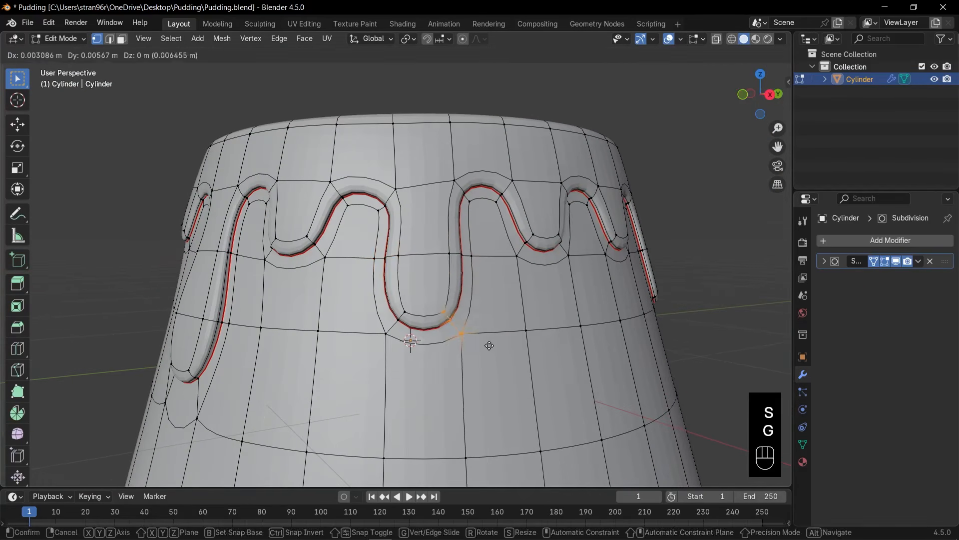
click(487, 345)
Scale the bottom of the next short side drip and move the arch vertices on both sides of it.
middle_drag(487, 335, 450, 331)
drag(372, 202, 475, 270)
key(s)
drag(364, 146, 403, 203)
key(g)
drag(429, 145, 471, 199)
key(g)
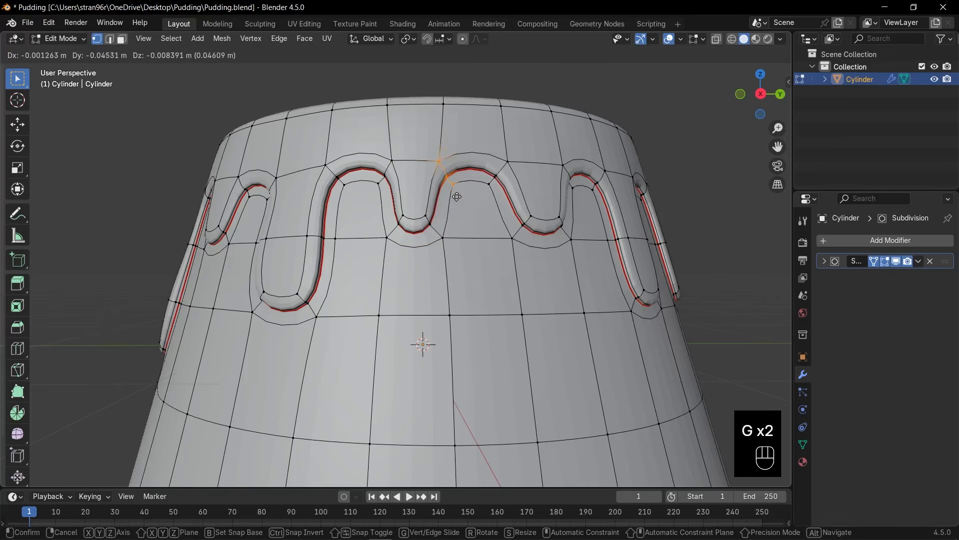
click(457, 197)
Reshape the wide shallow drip at the back by moving its lower corners and the neighboring arch vertices.
scroll(457, 200, down, 3)
key(KP_1)
middle_drag(429, 260, 472, 258)
drag(425, 232, 465, 299)
key(g)
drag(465, 235, 512, 292)
key(g)
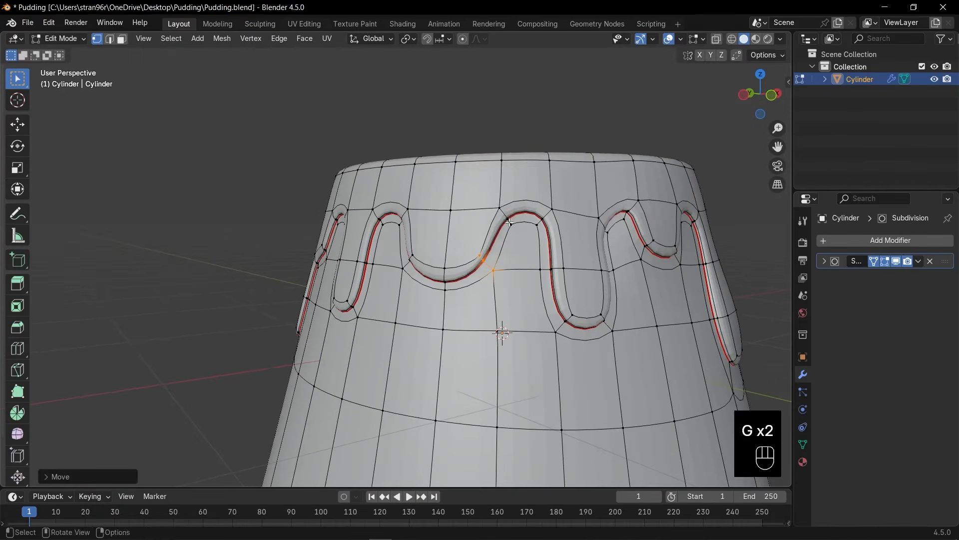
drag(487, 194, 520, 234)
key(g)
click(495, 220)
Scale two vertex groups on the drips past the wide shallow one to vary their widths.
middle_drag(494, 220, 562, 224)
drag(342, 245, 434, 289)
key(s)
middle_drag(450, 290, 432, 282)
drag(332, 273, 405, 309)
key(s)
click(429, 317)
Move the arch vertices of the last remaining drip and shade the cylinder smooth.
middle_drag(429, 316, 465, 312)
drag(317, 235, 353, 270)
key(g)
middle_drag(345, 340, 328, 343)
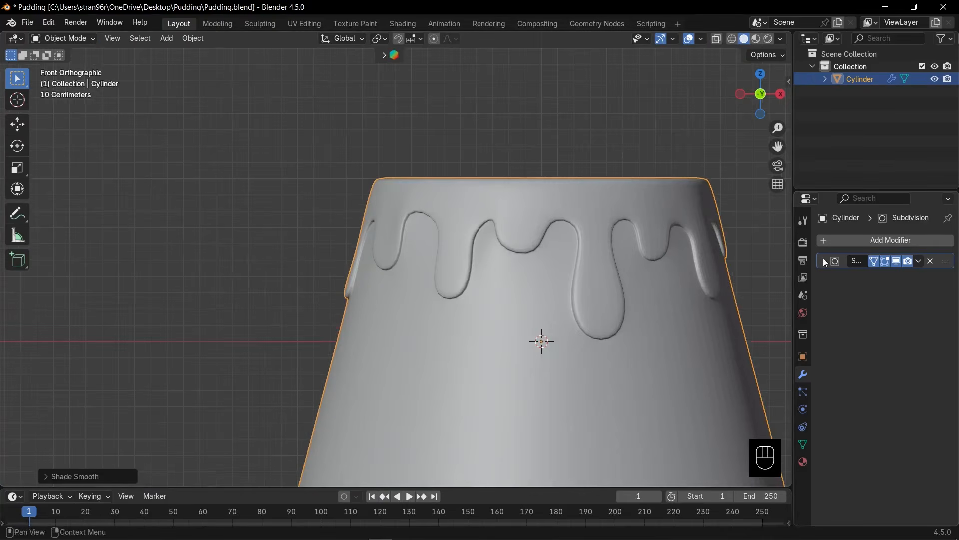
Set the Subdivision modifier's viewport level to 3 and raise its render level by one.
click(823, 260)
click(933, 296)
click(933, 306)
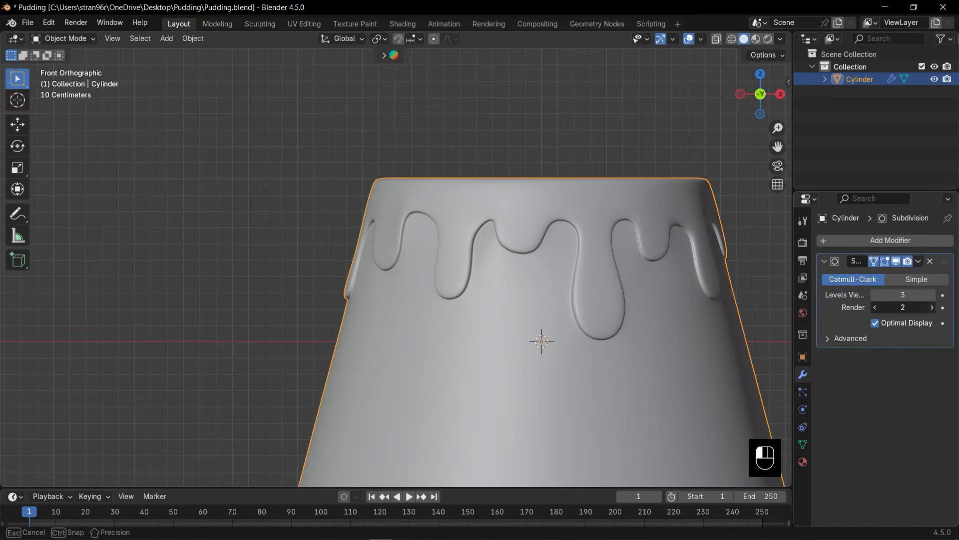
click(825, 261)
View the whole pudding and save the Pudding.blend file.
scroll(565, 254, down, 3)
middle_drag(565, 254, 496, 287)
scroll(544, 287, down, 2)
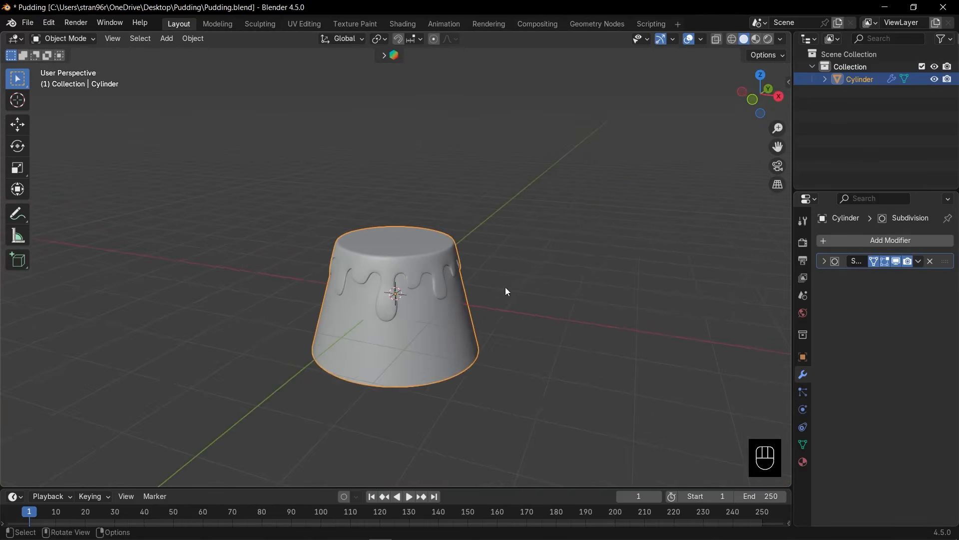
key(ctrl+s)
Add a UV sphere with 8 segments and 8 rings at the world origin.
key(KP_1)
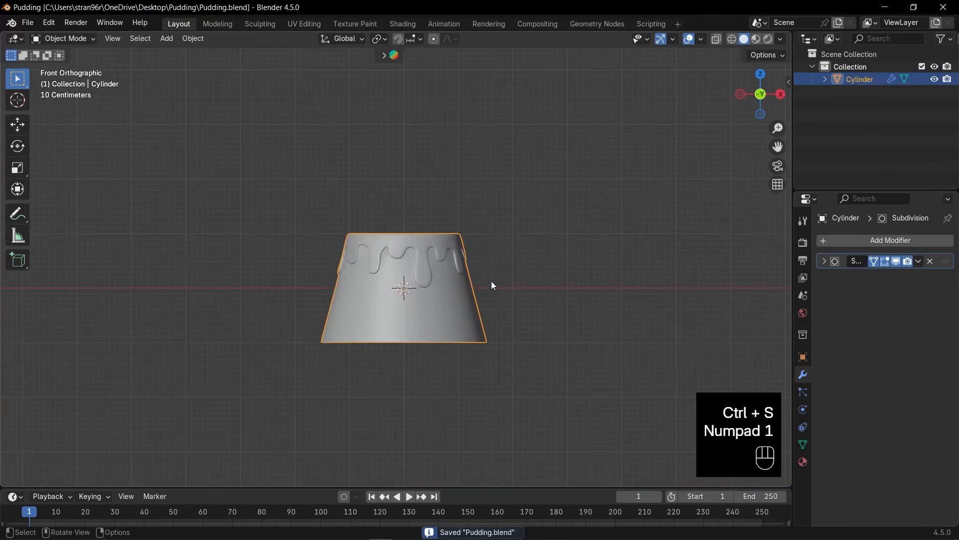
key(shift+a)
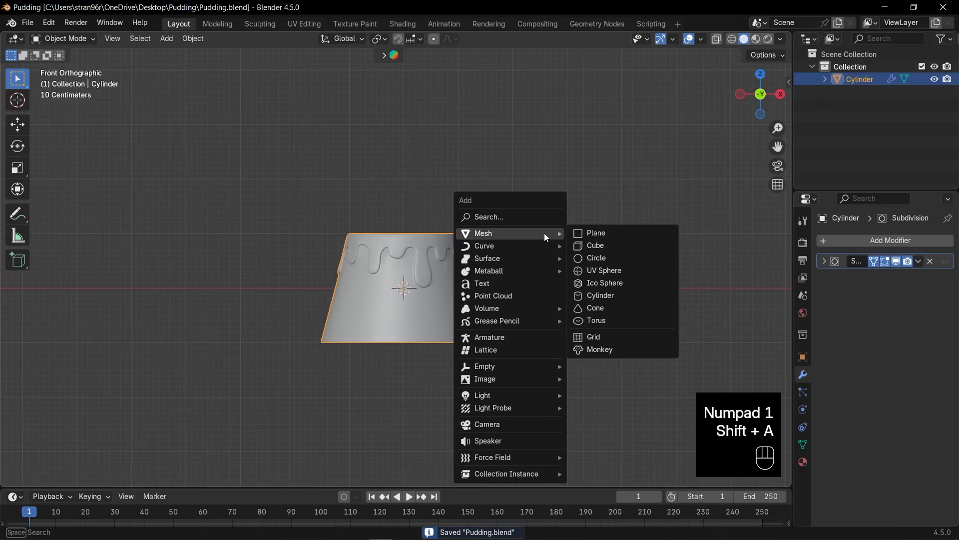
click(594, 272)
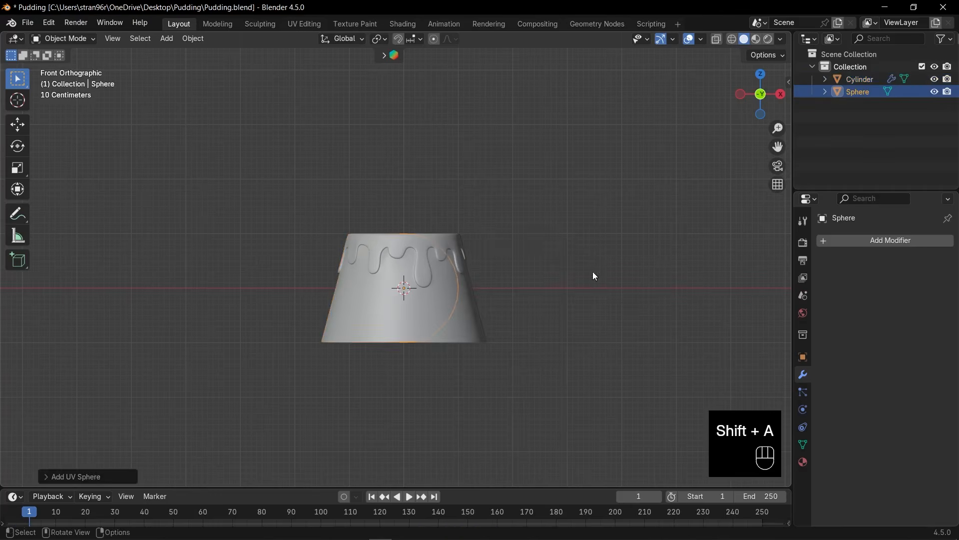
click(89, 477)
drag(174, 341, 174, 355)
text(8)
key(Return)
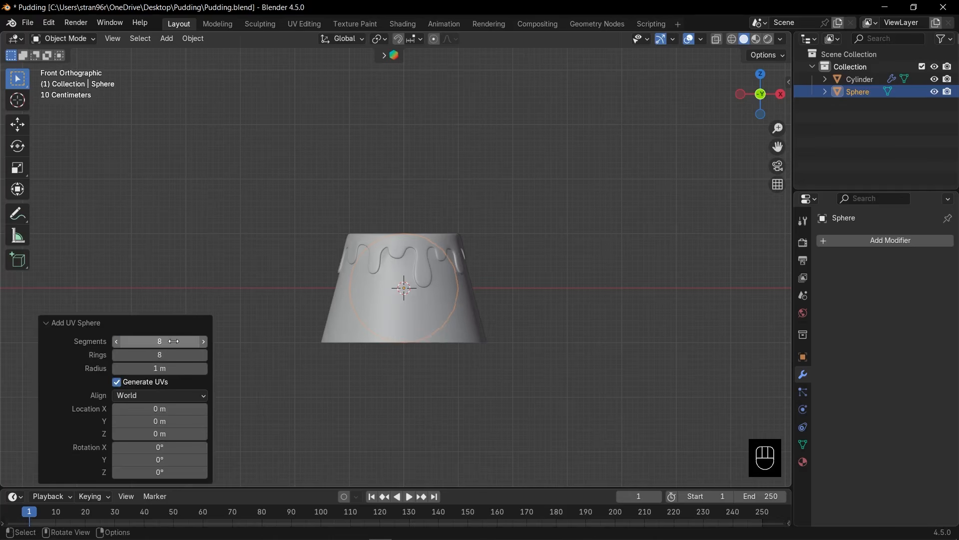
click(71, 324)
Raise the sphere about 1.89 m along Z above the pudding and scale it down to about 0.38.
key(g)
key(z)
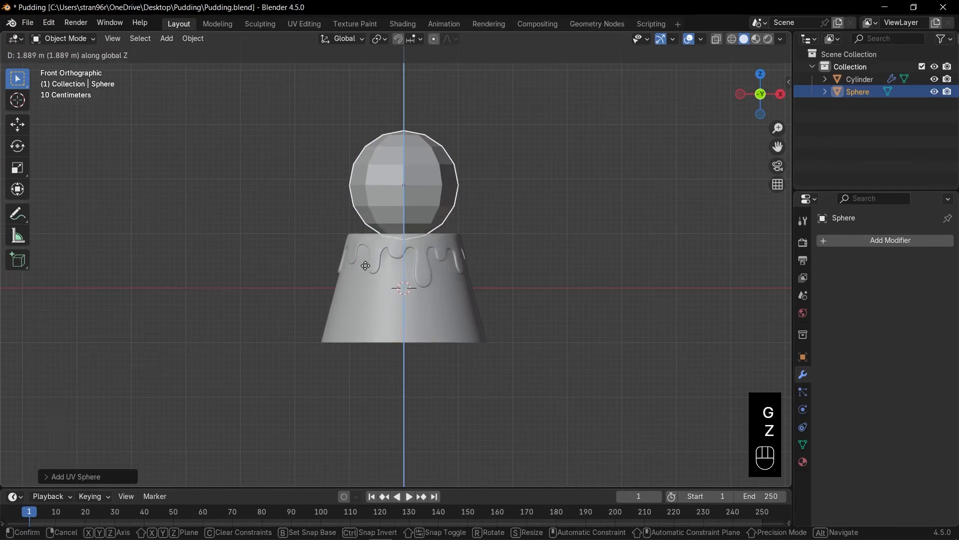
click(606, 146)
key(s)
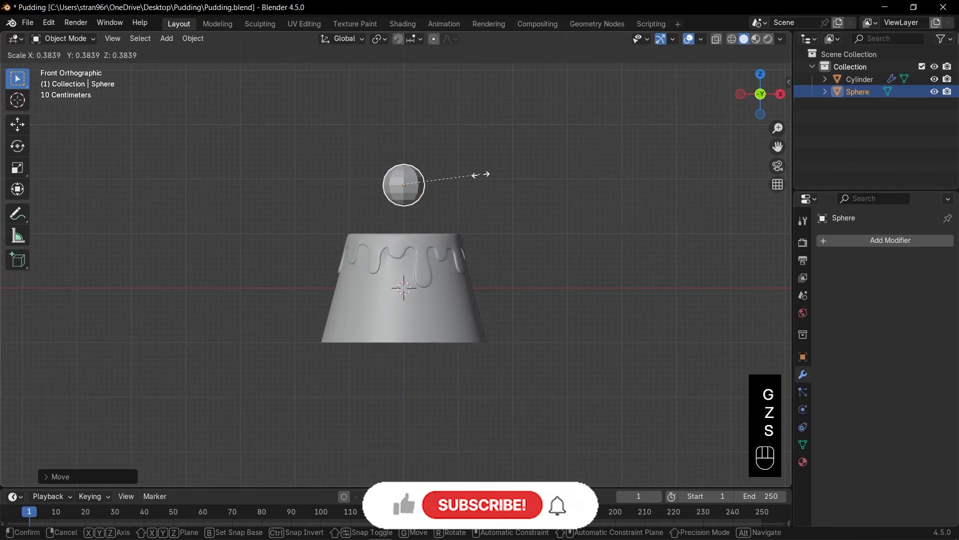
click(480, 175)
Lower the small sphere along Z until it hovers just above the pudding's top.
key(KP_Decimal)
scroll(481, 175, down, 6)
key(g)
key(z)
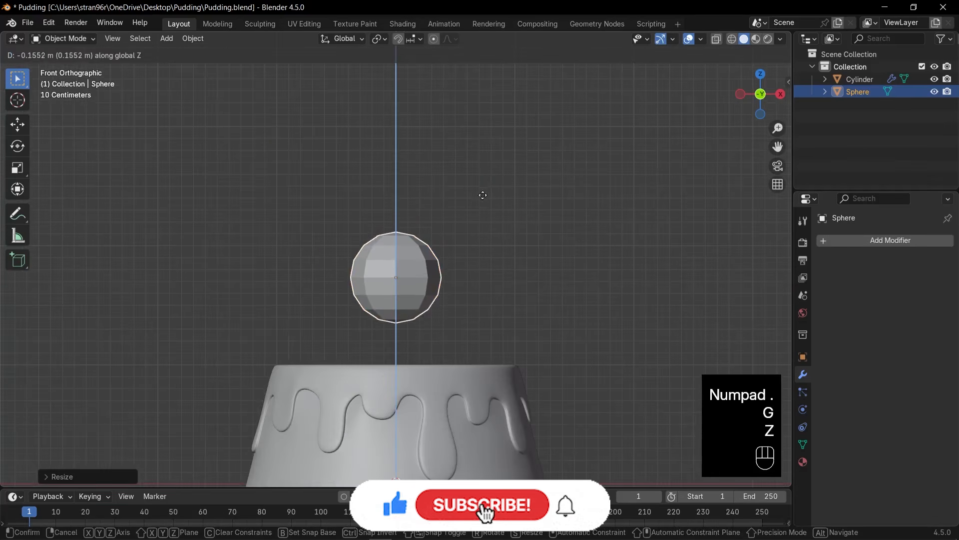
click(470, 231)
Delete the ring of triangular faces at the top of the sphere to open a hole.
middle_drag(463, 250, 457, 308)
key(Tab)
scroll(422, 300, up, 5)
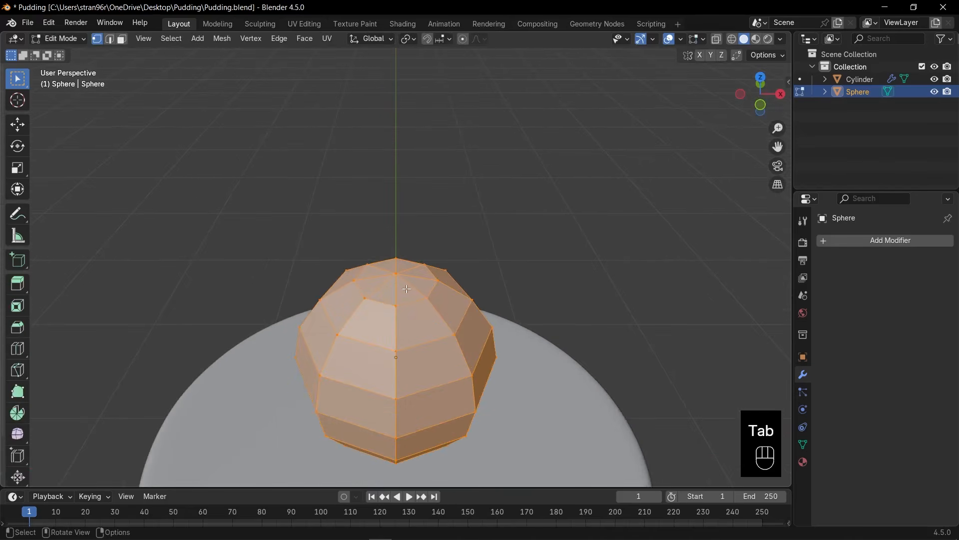
key(3)
alt+click(408, 288)
scroll(430, 297, up, 1)
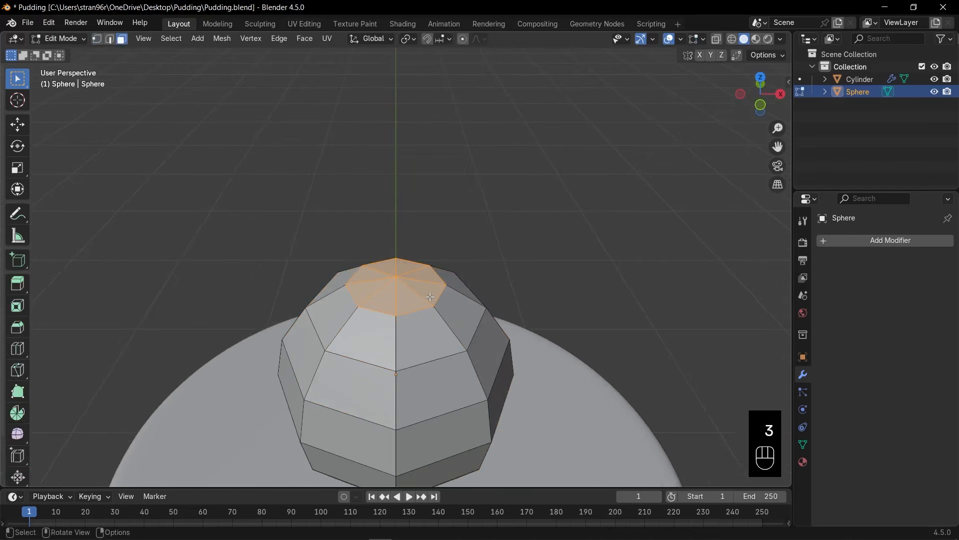
key(x)
click(430, 296)
Shrink the edge loop around the sphere's opening and lower it about 0.07 m along Z.
key(2)
alt+click(441, 295)
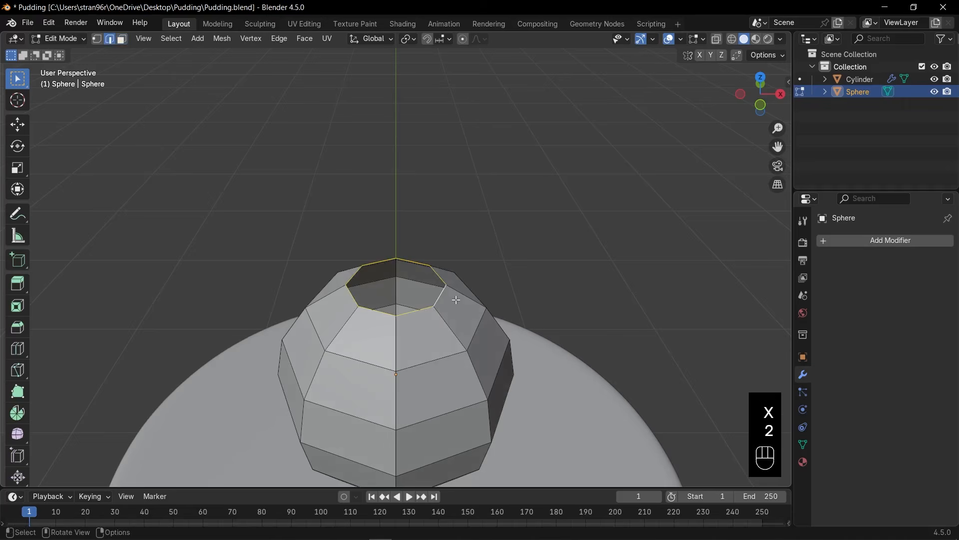
key(KP_1)
scroll(461, 300, down, 2)
shift+scroll(460, 300, down, 1)
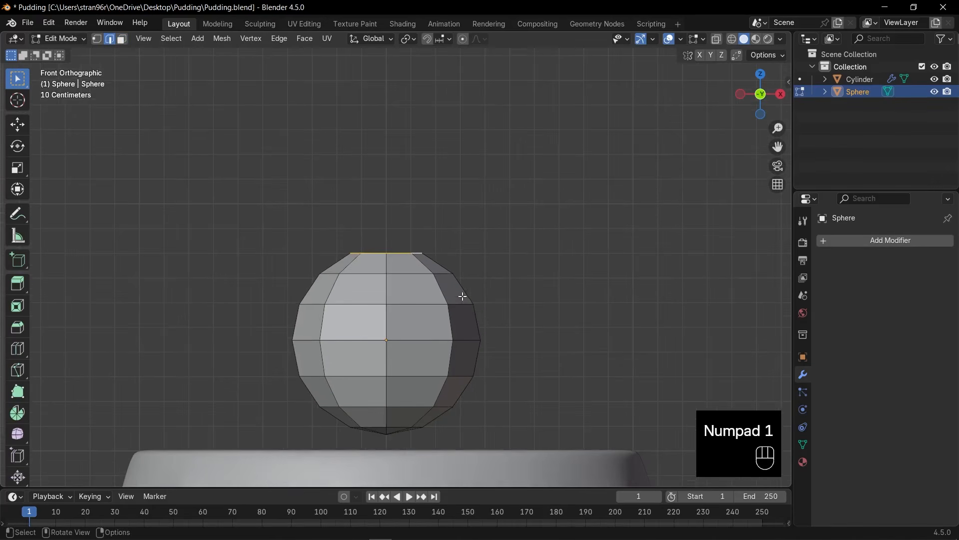
middle_drag(465, 288, 471, 317)
key(s)
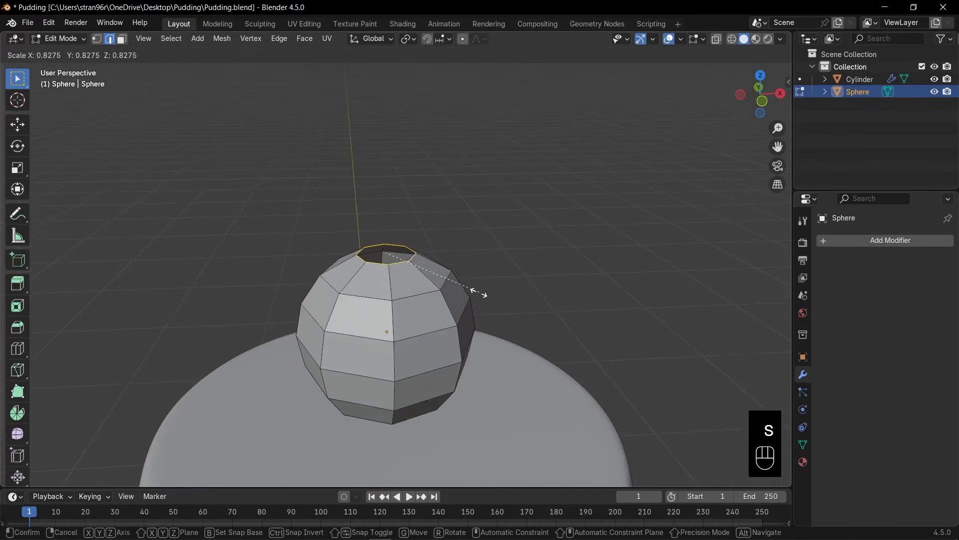
click(466, 288)
key(g)
key(z)
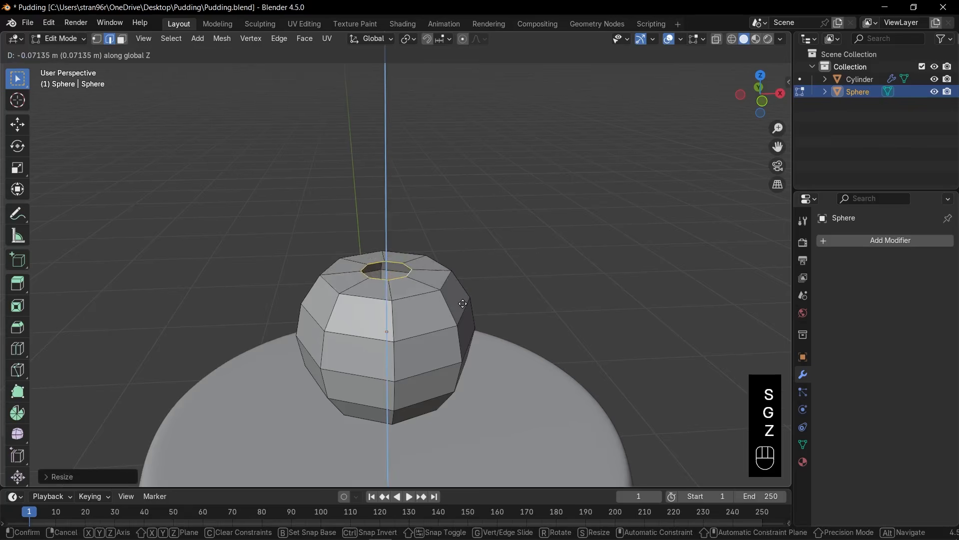
click(463, 302)
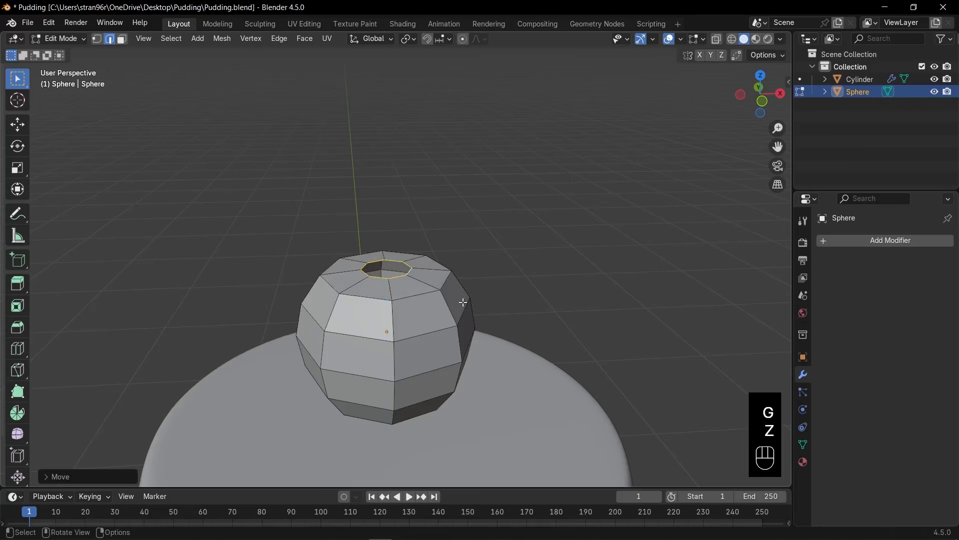
Extrude the opening's edge loop downward along Z into the sphere and scale the new loop inward.
key(e)
key(z)
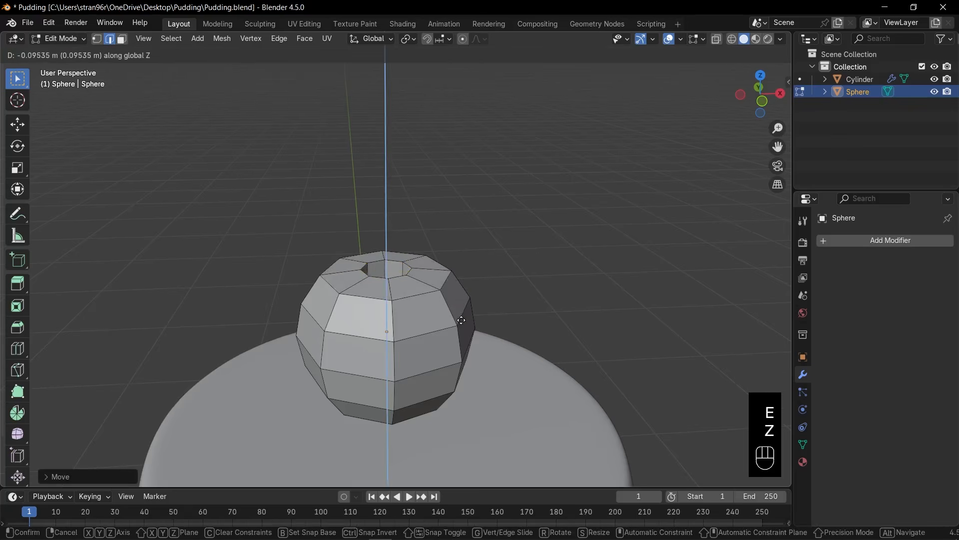
click(460, 304)
middle_drag(459, 304, 465, 332)
key(s)
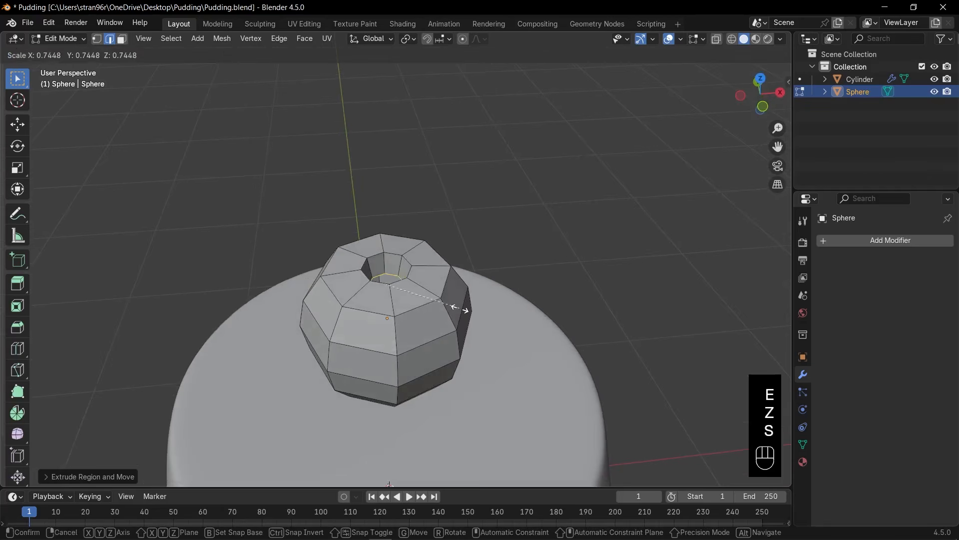
click(447, 305)
Fill the bottom of the hollow with a face and inset it to outline the stem's base.
scroll(434, 309, up, 3)
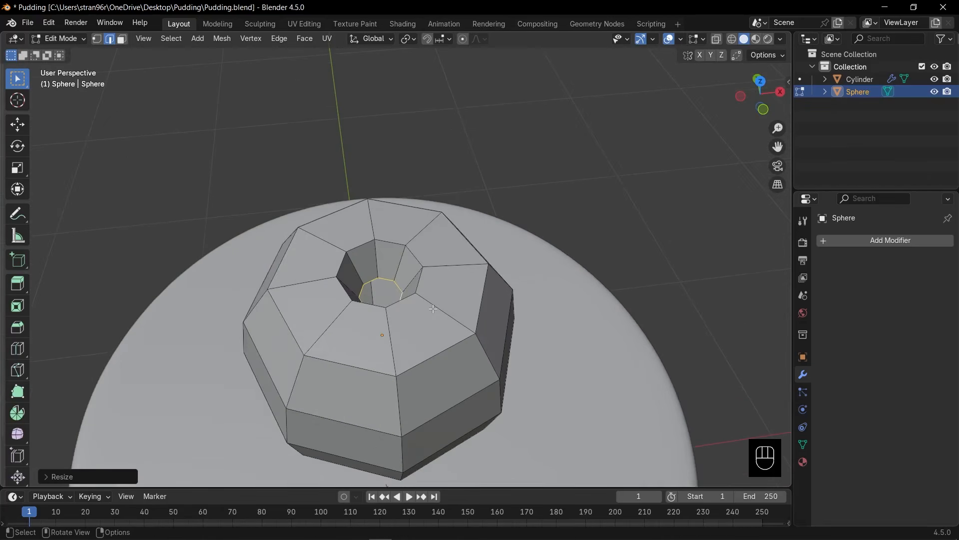
key(f)
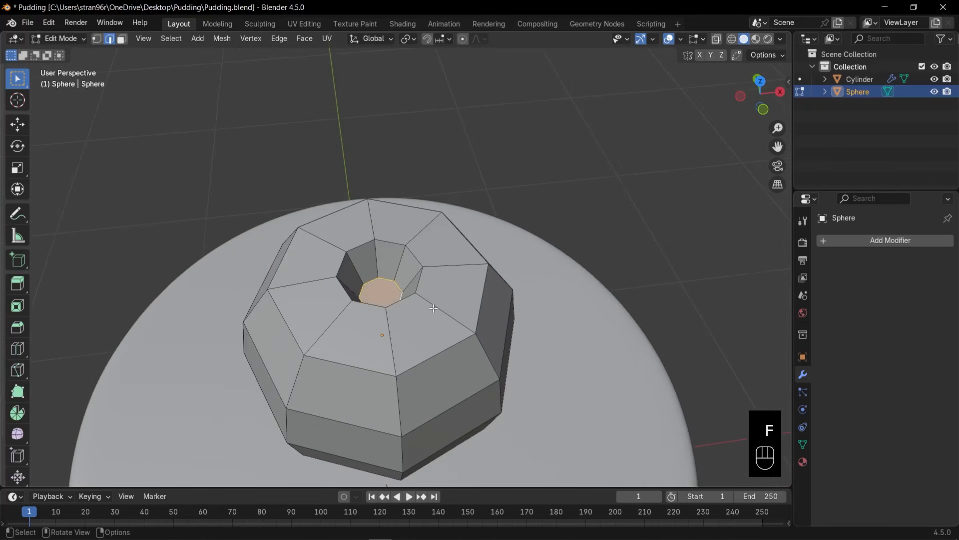
scroll(444, 307, up, 1)
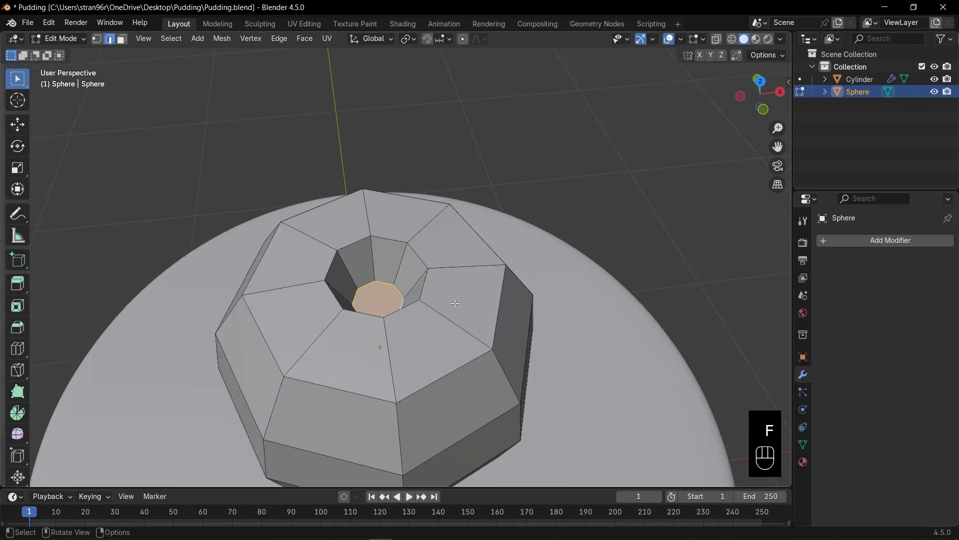
key(i)
click(452, 305)
Turn on X-ray and extrude the inset face upward in two segments to form the cherry's stem.
middle_drag(444, 307, 450, 312)
key(KP_1)
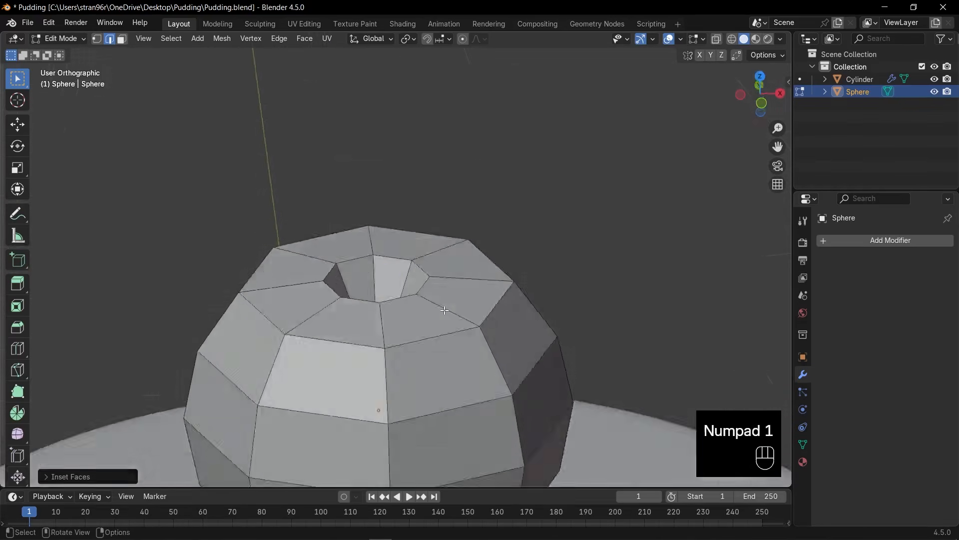
key(alt+z)
scroll(445, 311, down, 2)
key(e)
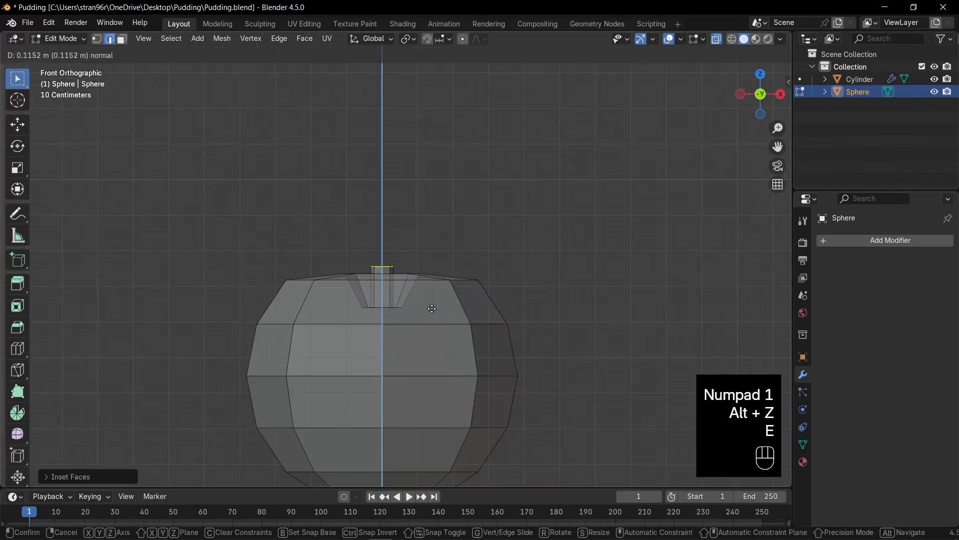
key(e)
click(419, 270)
Shift the stem's end face toward negative X, rotate it about -43°, and enlarge it to about 1.6.
key(g)
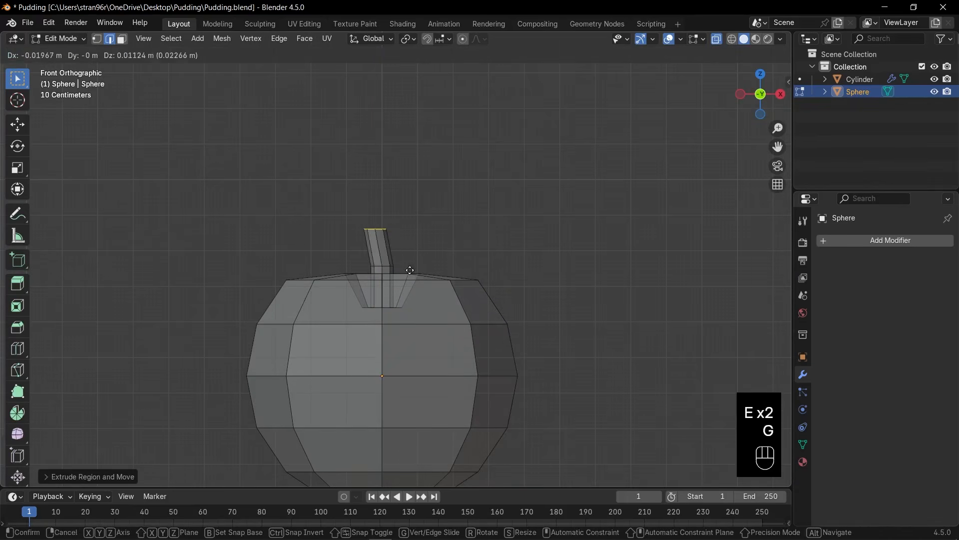
click(396, 268)
key(r)
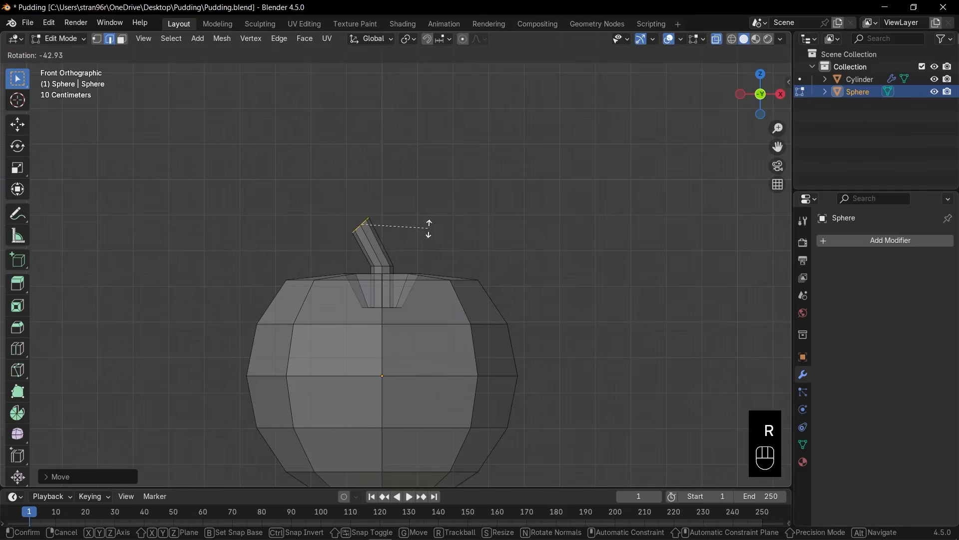
click(429, 227)
key(g)
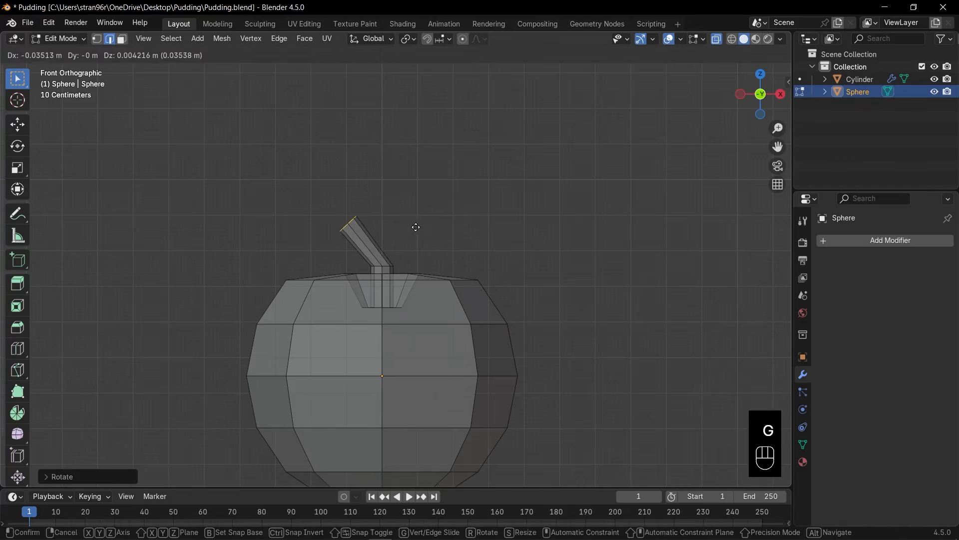
click(416, 228)
key(s)
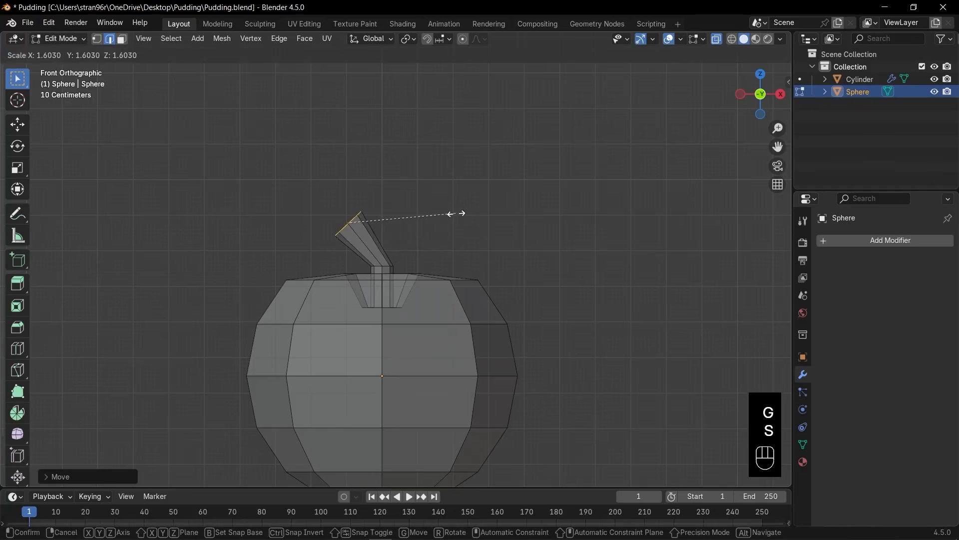
click(464, 213)
Extrude another stem segment from the enlarged end face, shrink its tip, and shift the tip further outward.
key(e)
click(444, 206)
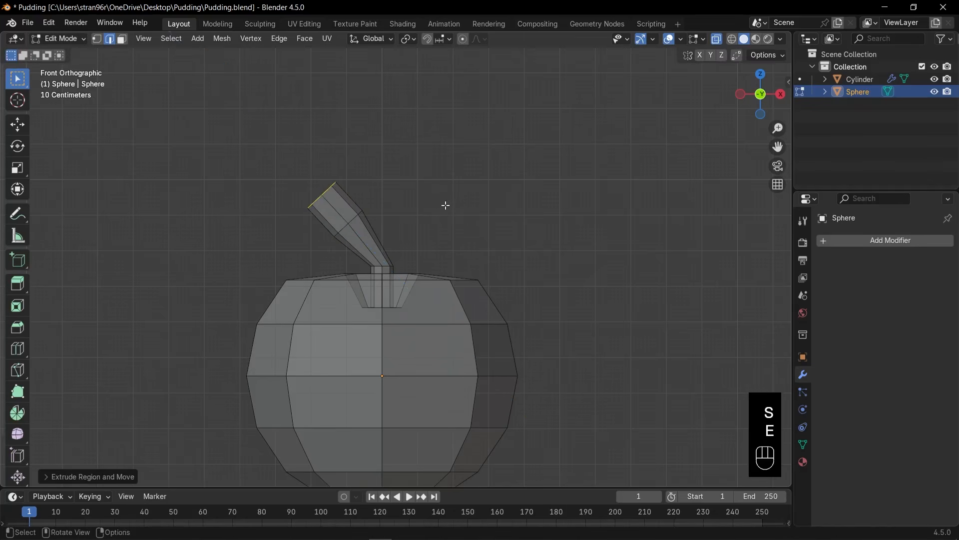
key(s)
click(394, 209)
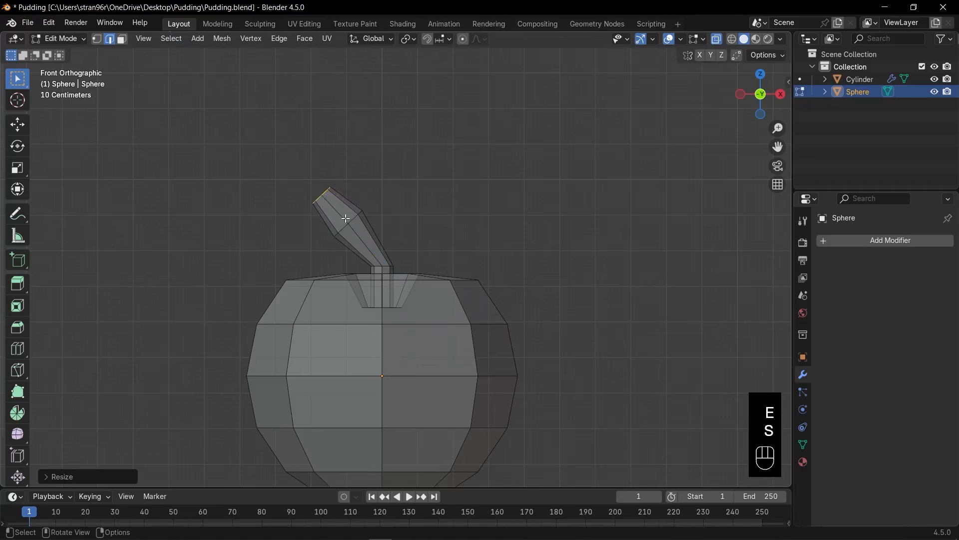
key(g)
click(364, 221)
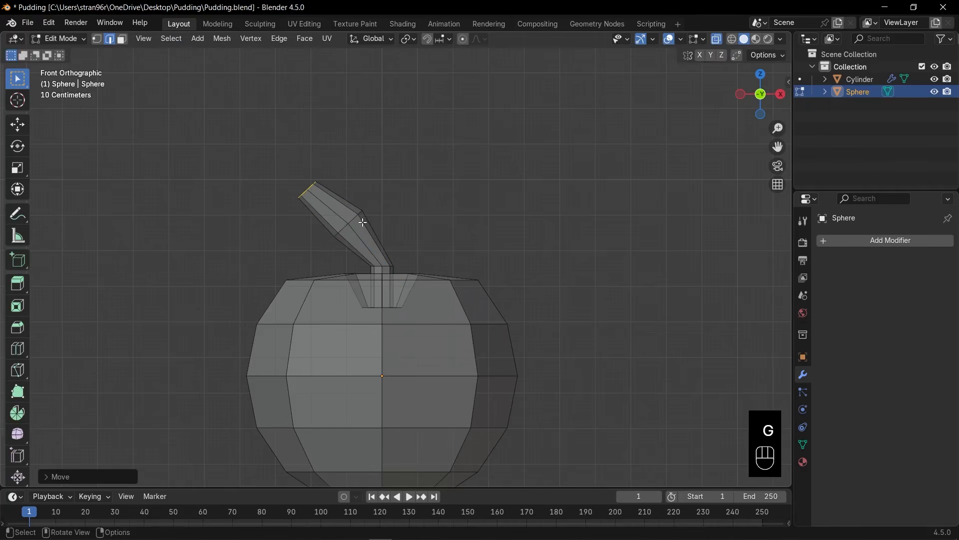
Raise the stem's wide middle edge loop, rotate it about -15°, and enlarge it slightly.
key(2)
alt+click(355, 218)
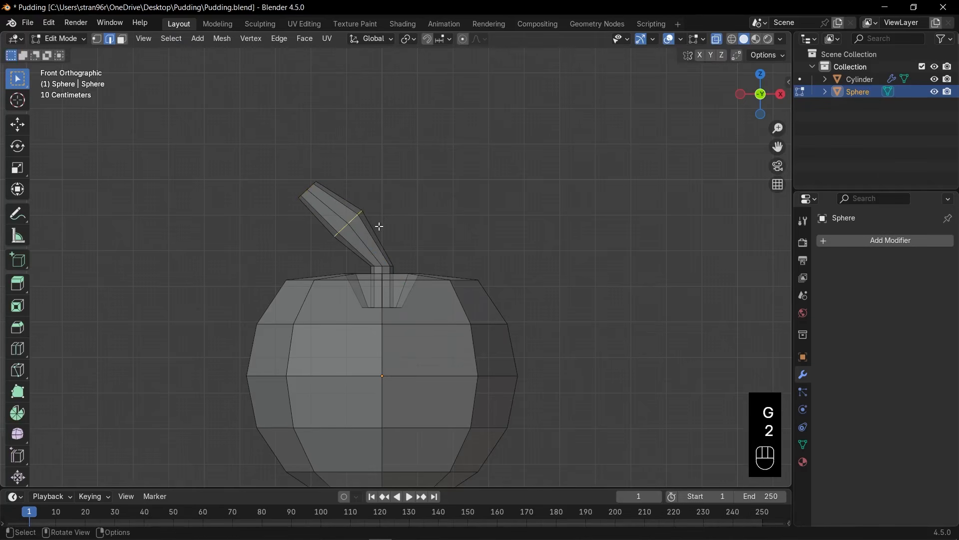
key(g)
click(382, 210)
key(r)
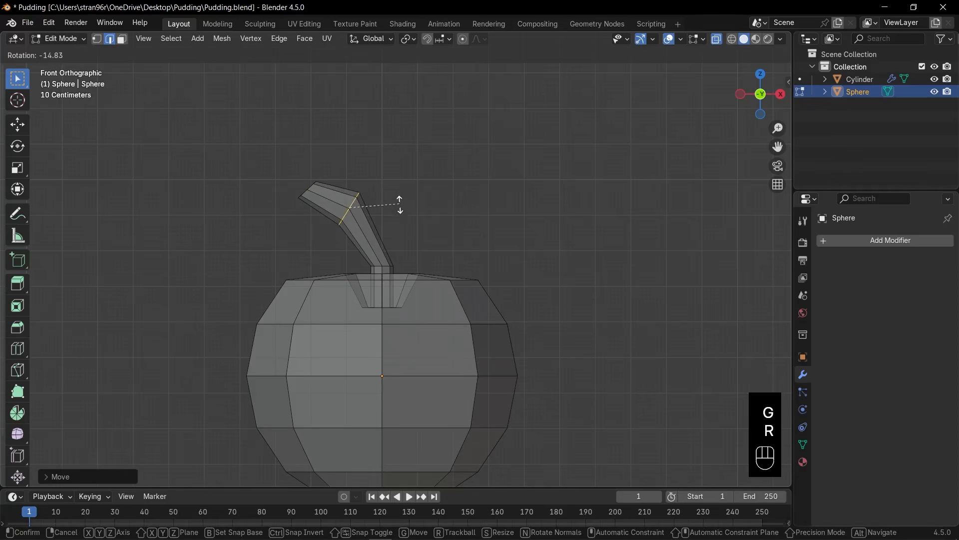
click(400, 210)
key(s)
click(413, 205)
key(g)
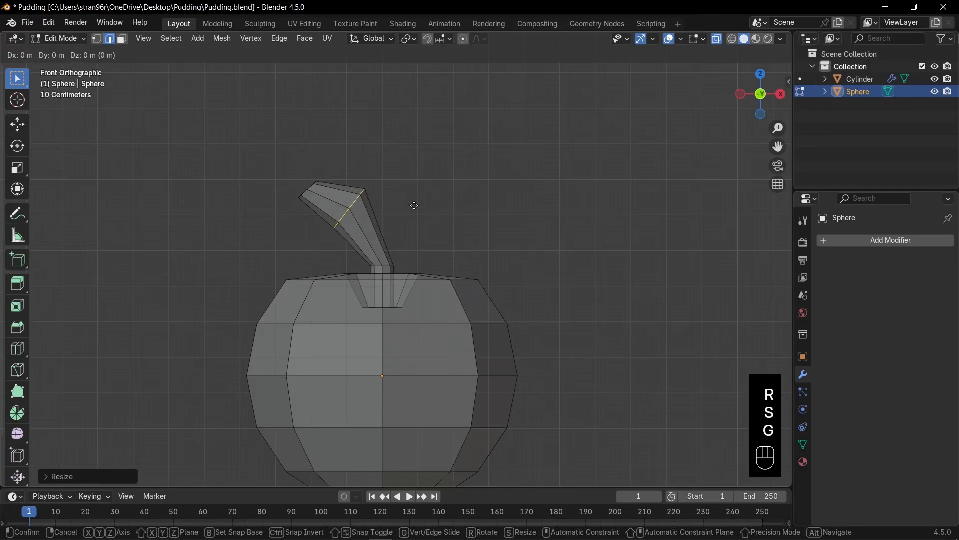
click(414, 205)
Shift the stem's lower edge loop slightly up and toward positive X, and rotate it to follow the bend.
alt+click(379, 266)
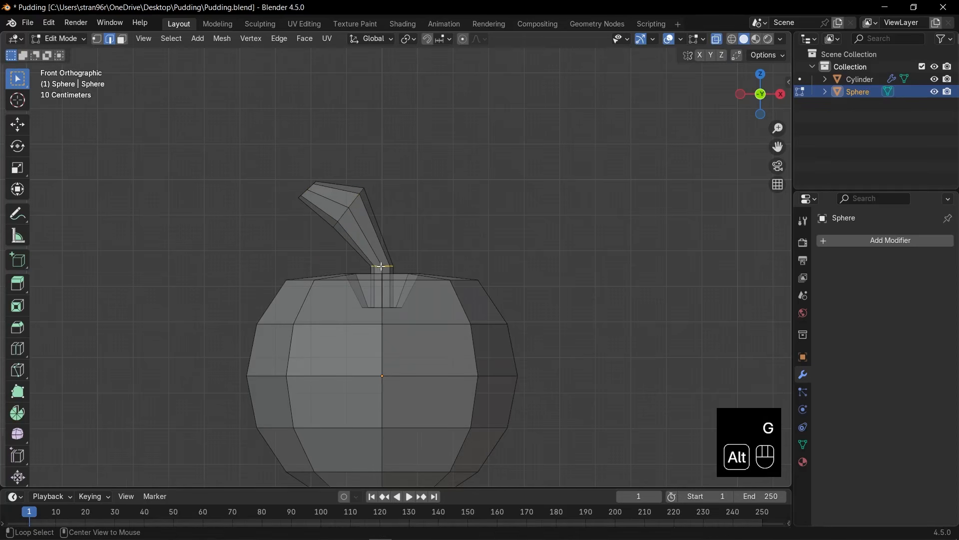
key(g)
click(404, 263)
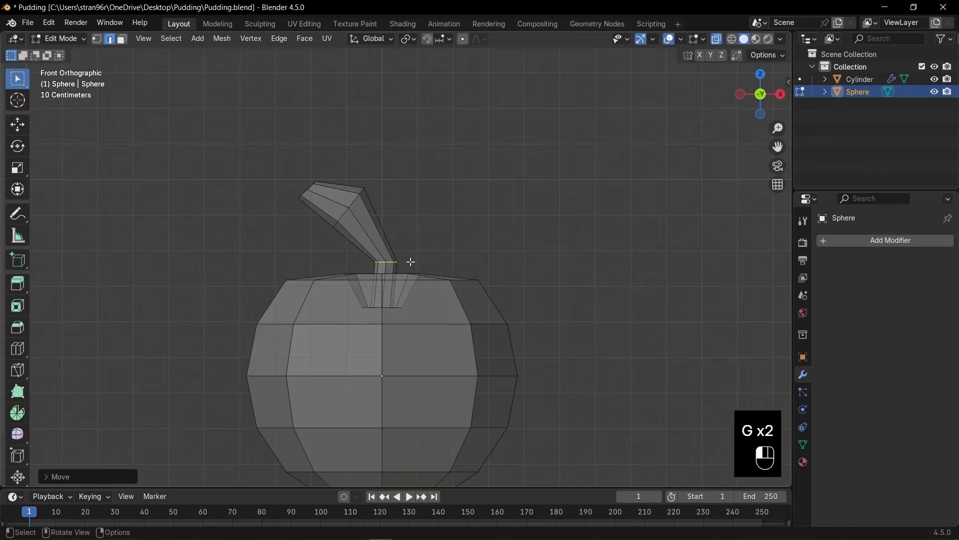
key(r)
click(427, 255)
Bevel the edge loop where the stem meets the hollow's floor with an offset of about 0.01 m.
middle_drag(427, 255, 403, 347)
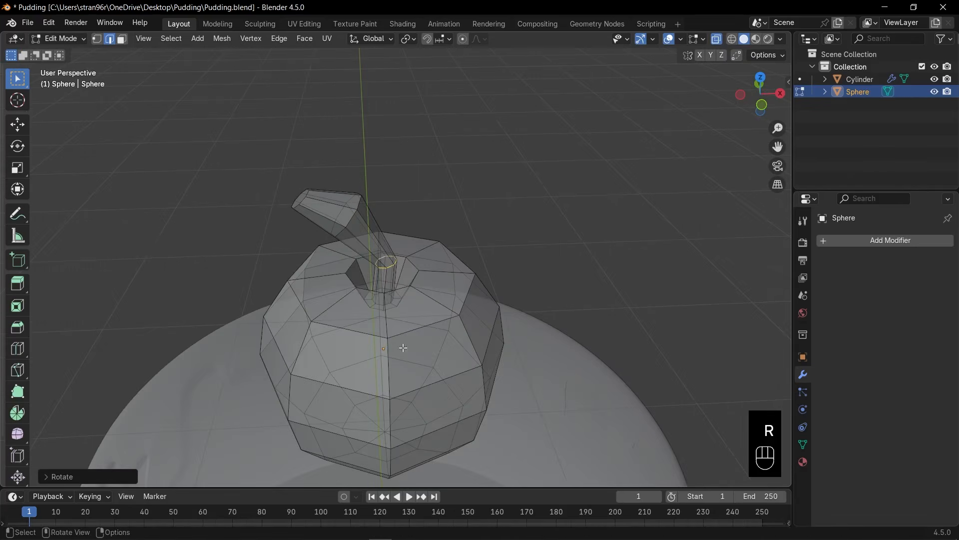
scroll(397, 332, up, 2)
alt+click(368, 334)
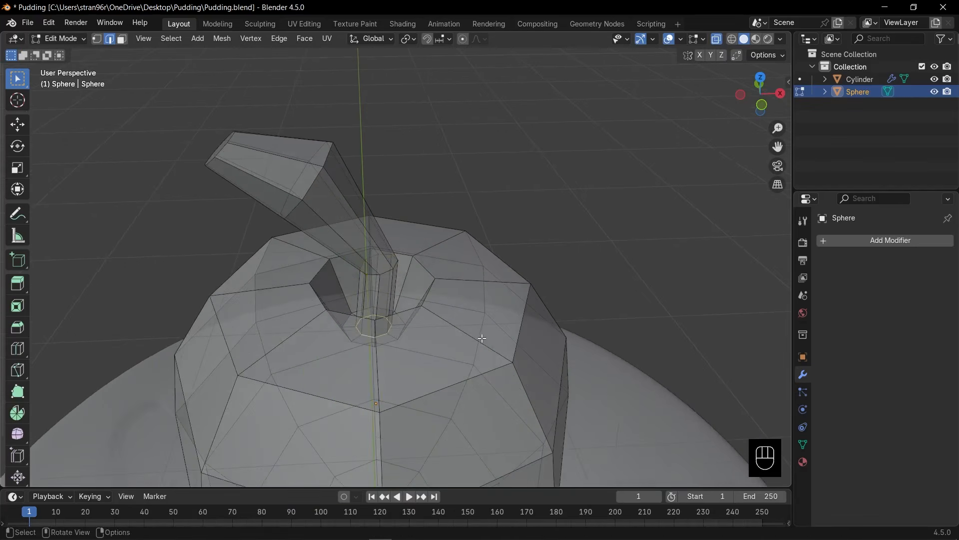
scroll(483, 339, up, 2)
key(ctrl+b)
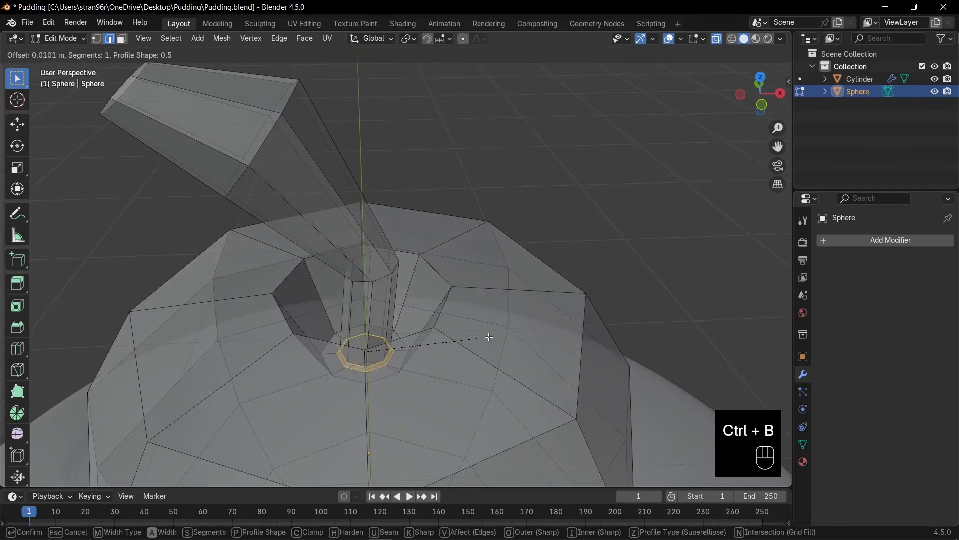
click(490, 338)
scroll(450, 335, down, 3)
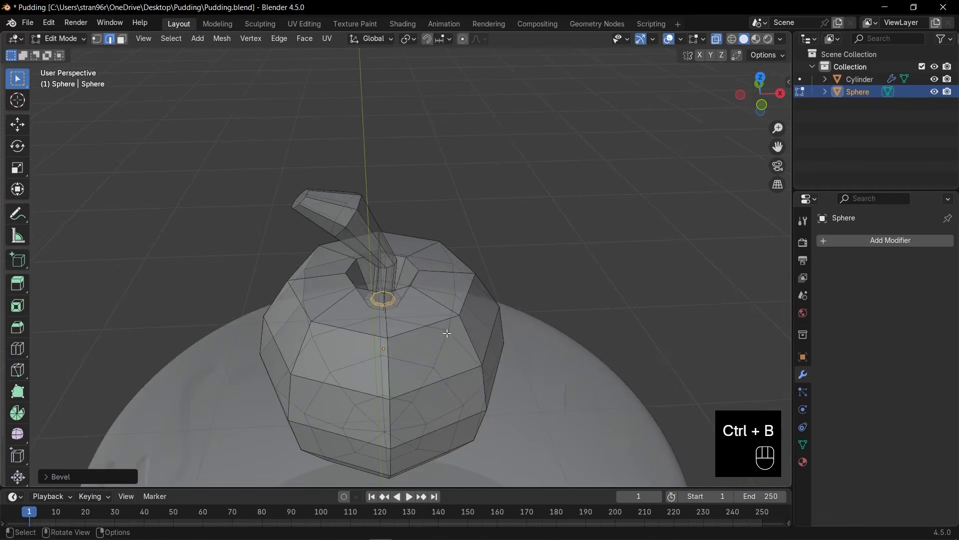
Return the cherry to Object Mode in front view and turn off X-ray.
key(KP_1)
scroll(456, 331, down, 2)
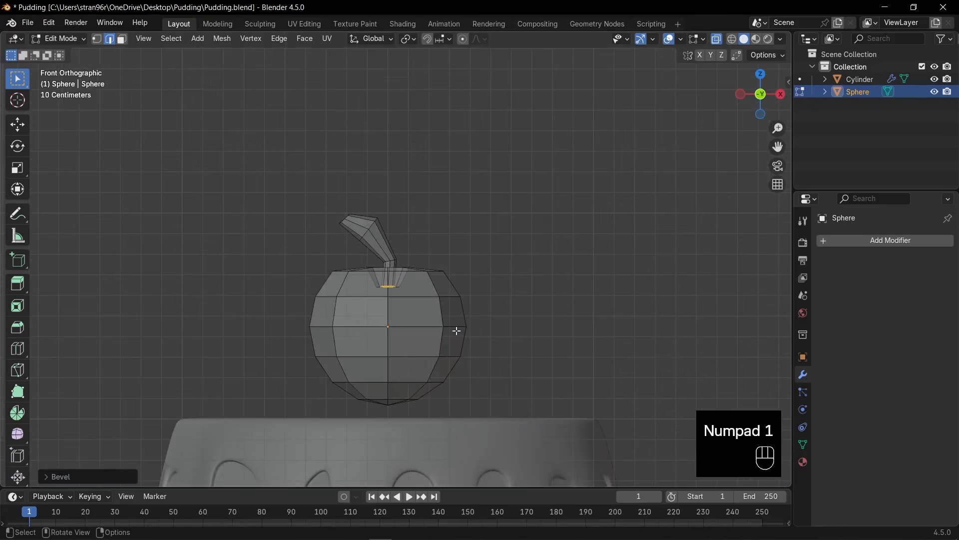
key(Tab)
key(alt+z)
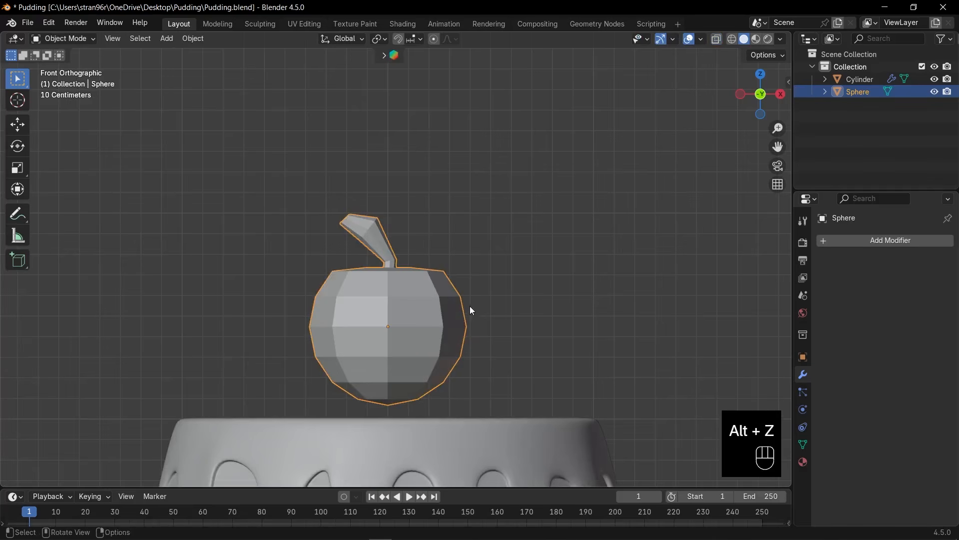
Add a level 2 Subdivision Surface to the cherry and slightly widen its middle vertex ring using proportional editing of about 0.42 m.
key(ctrl+2)
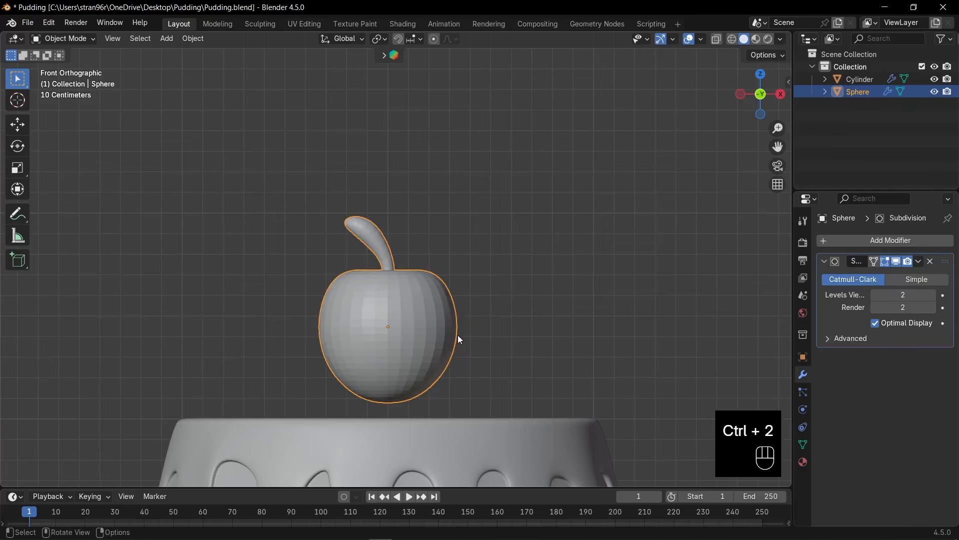
key(Tab)
scroll(464, 340, up, 2)
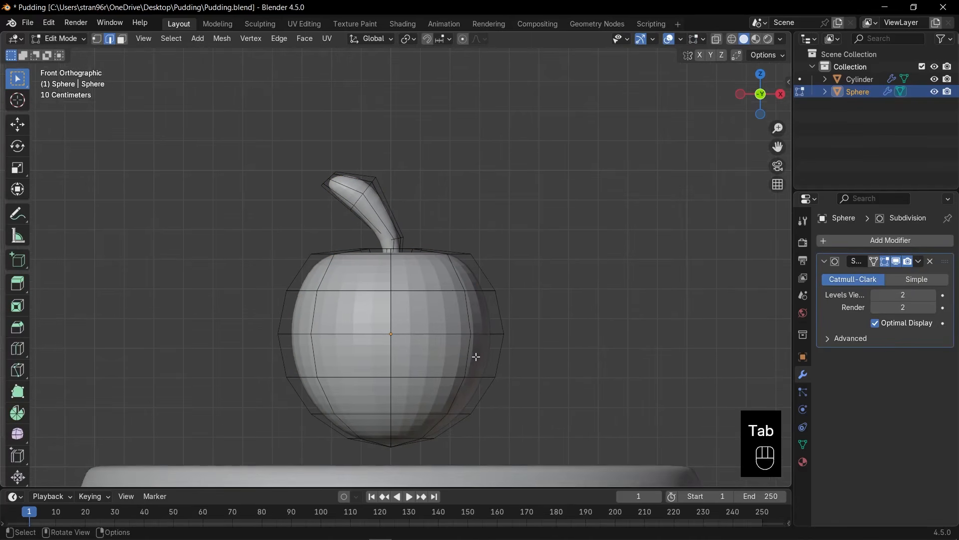
key(1)
key(alt+z)
drag(242, 322, 557, 356)
key(o)
scroll(554, 351, down, 2)
key(s)
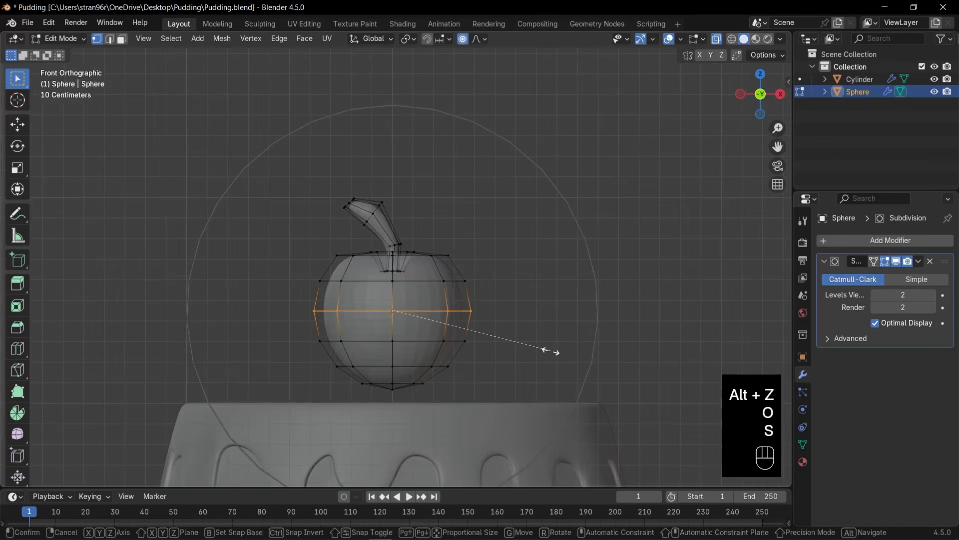
scroll(555, 347, up, 2)
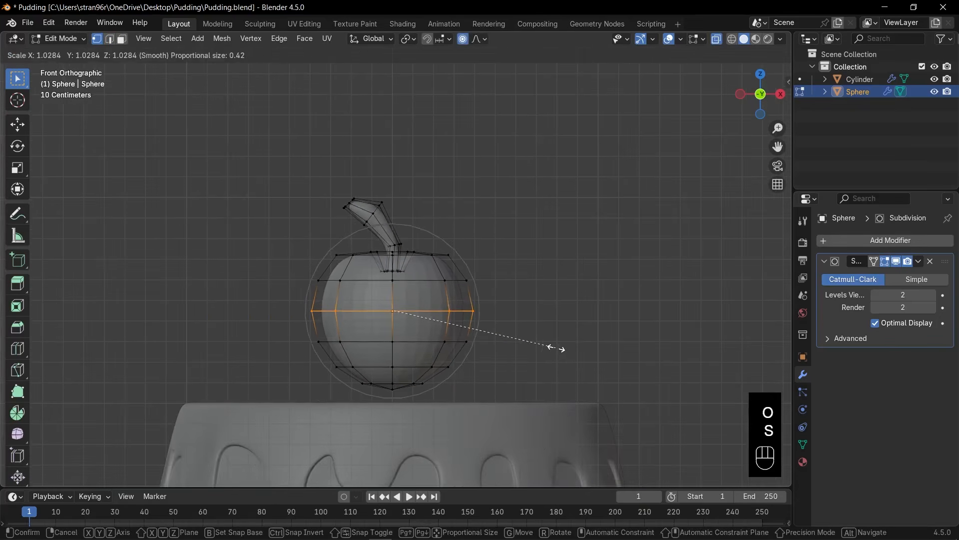
click(581, 345)
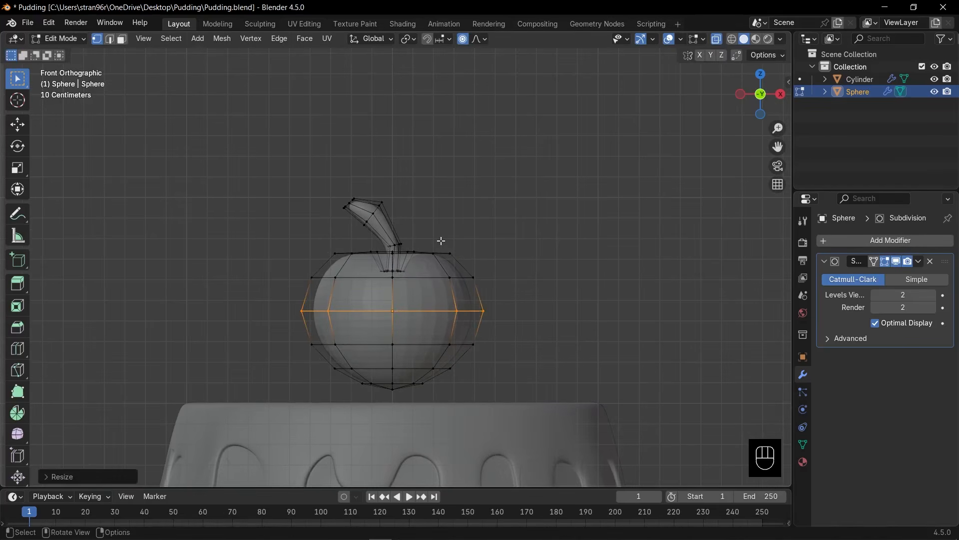
Raise the vertices on both sides of the cherry's upper rim slightly with proportional editing.
click(460, 255)
key(g)
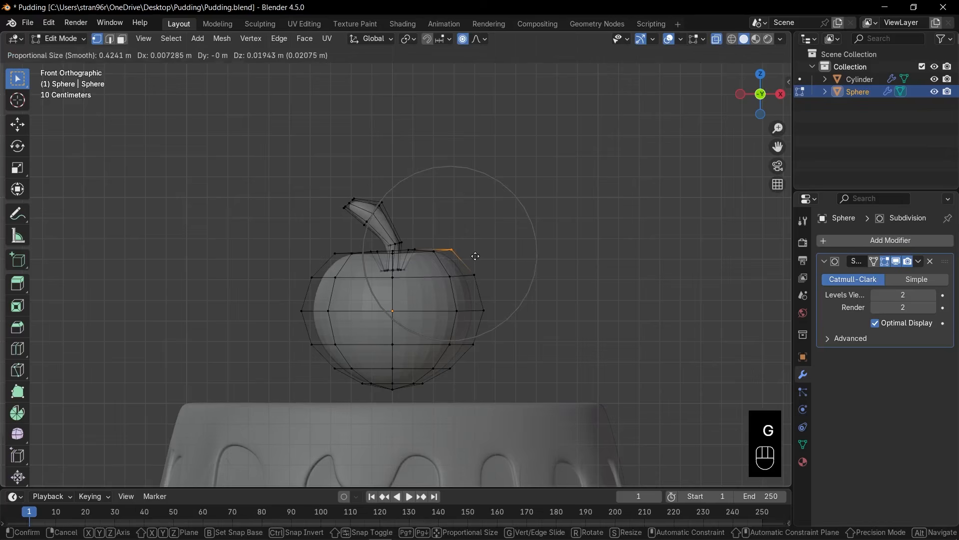
click(462, 251)
drag(312, 243, 339, 265)
key(g)
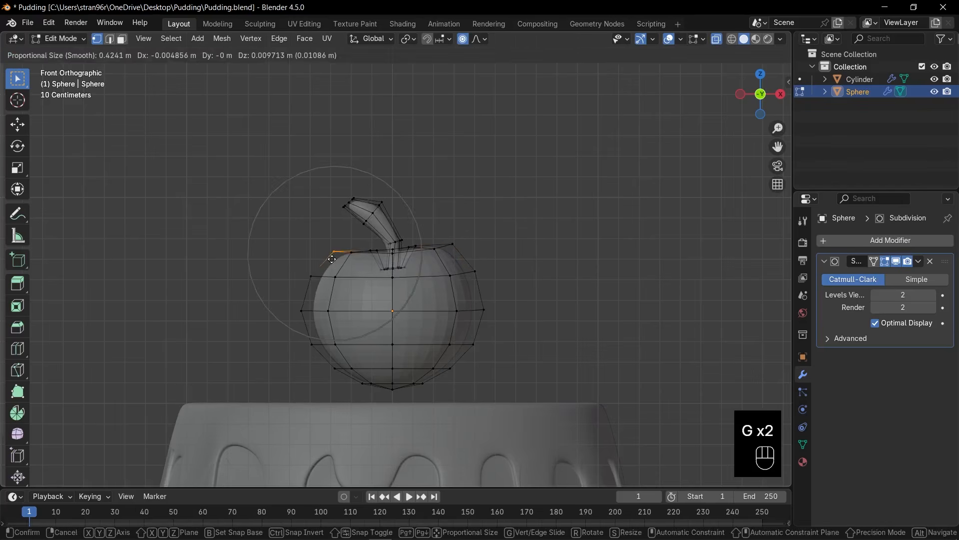
click(336, 252)
Move the vertices of the hollow and stem base slightly down with proportional editing of about 0.32 m to deepen the dip.
middle_drag(380, 263, 428, 289)
key(KP_1)
drag(361, 231, 419, 288)
key(g)
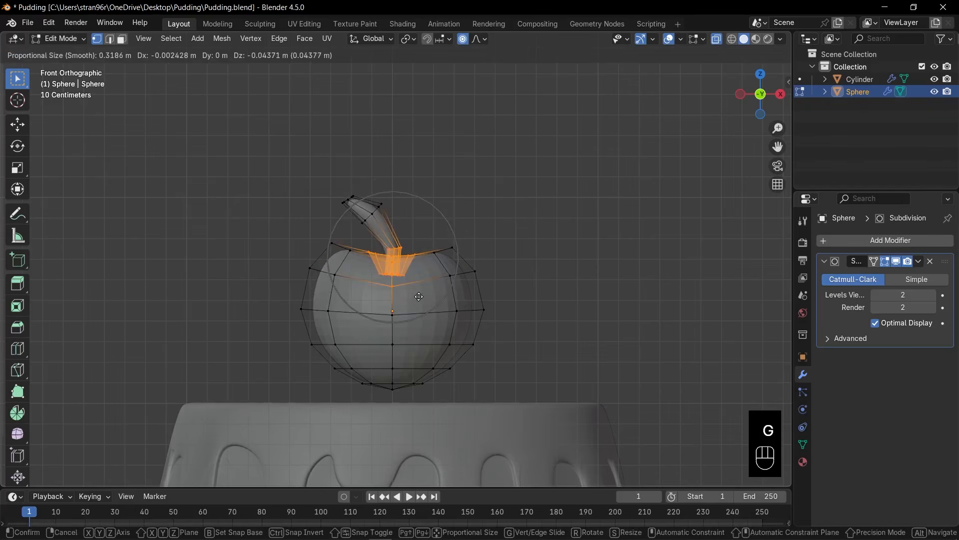
click(420, 287)
Return the cherry to Object Mode, turn off X-ray, and shade it smooth.
key(Tab)
key(alt+z)
middle_drag(420, 287, 422, 283)
right_click(422, 283)
click(422, 283)
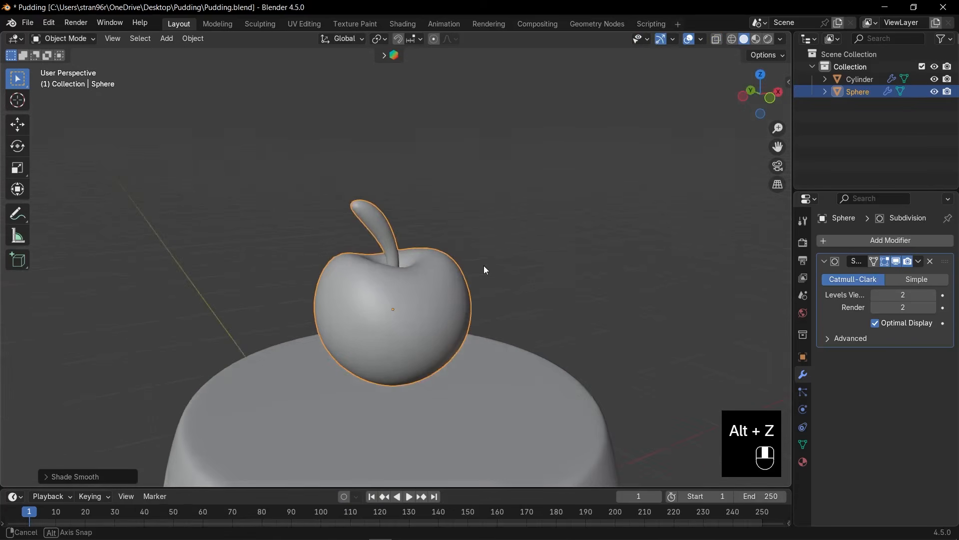
In front view, rotate the cherry slightly, lower it until it rests on the pudding's top, and save the file.
middle_drag(484, 270, 442, 280)
key(KP_1)
scroll(455, 269, down, 3)
key(r)
click(430, 236)
key(g)
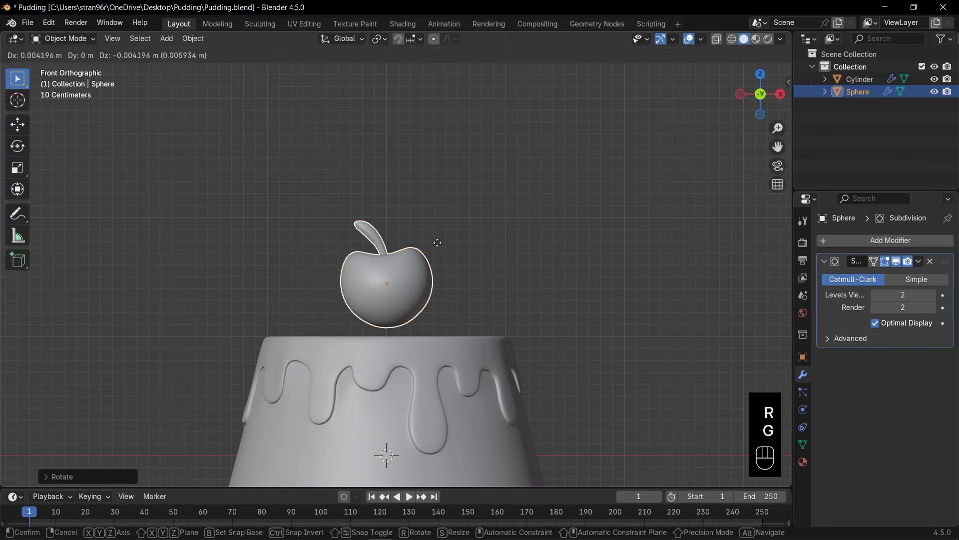
click(438, 263)
click(487, 285)
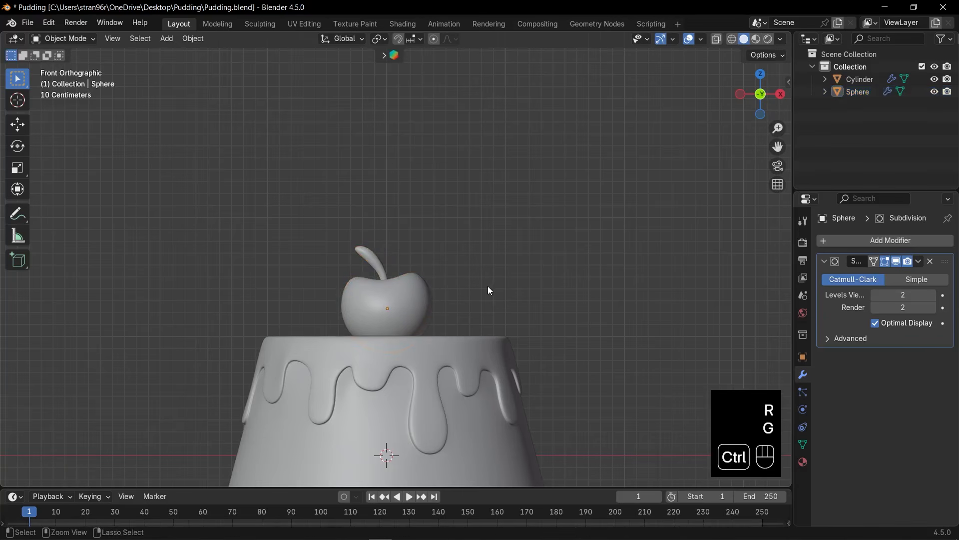
key(ctrl+s)
Raise the pudding and cherry together about 1 m along Z so the base sits on the ground line, and save.
scroll(486, 287, down, 5)
shift+middle_drag(472, 333, 471, 287)
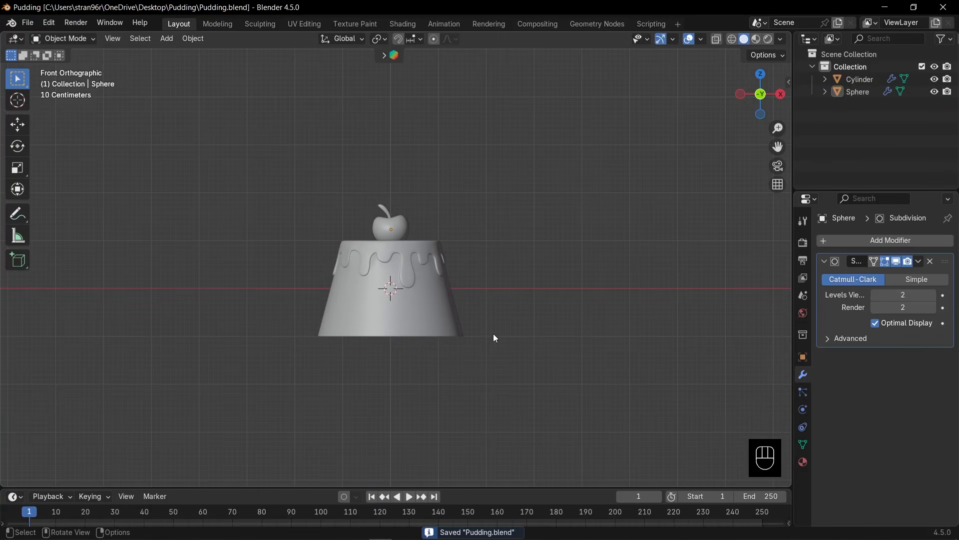
key(a)
key(g)
key(z)
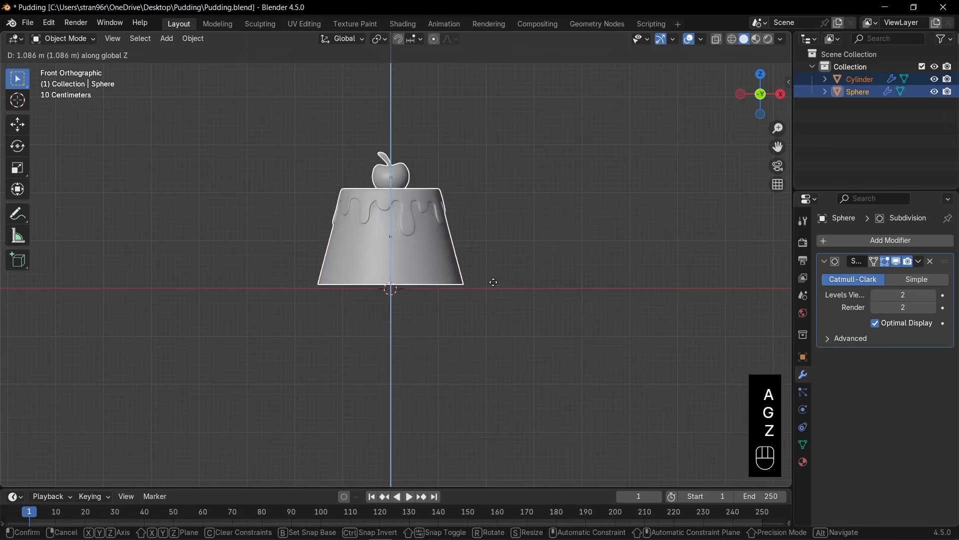
click(493, 284)
key(ctrl+s)
Add a mesh circle at the pudding's base and scale it up slightly wider than the base.
key(shift+a)
mouse_move(459, 289)
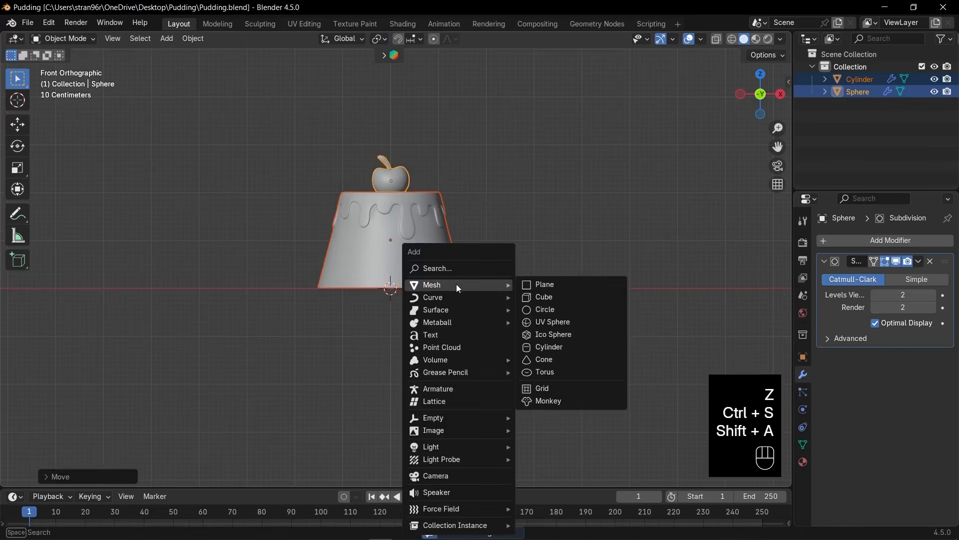
click(555, 311)
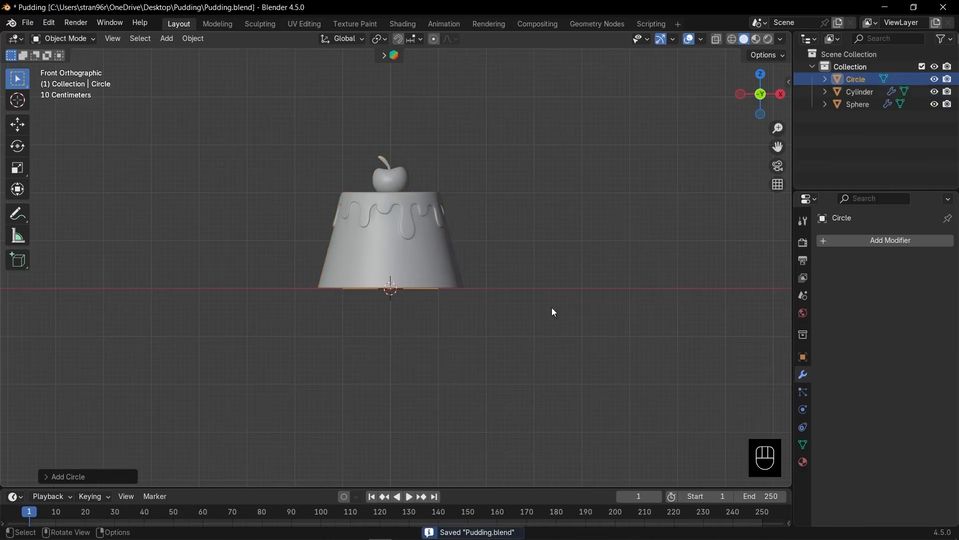
middle_drag(488, 305, 509, 332)
key(s)
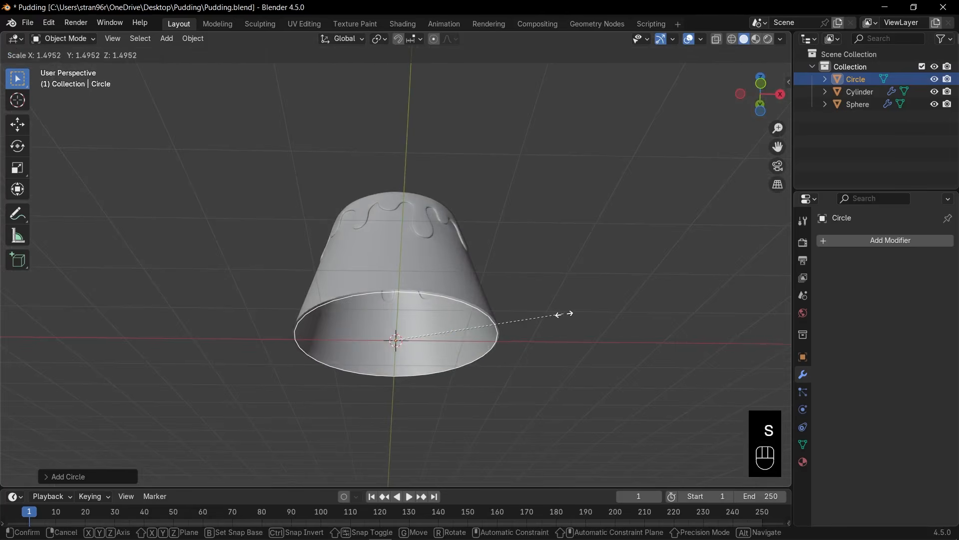
click(579, 316)
Fill the circle with a face and inset it by about 0.26 m.
key(Tab)
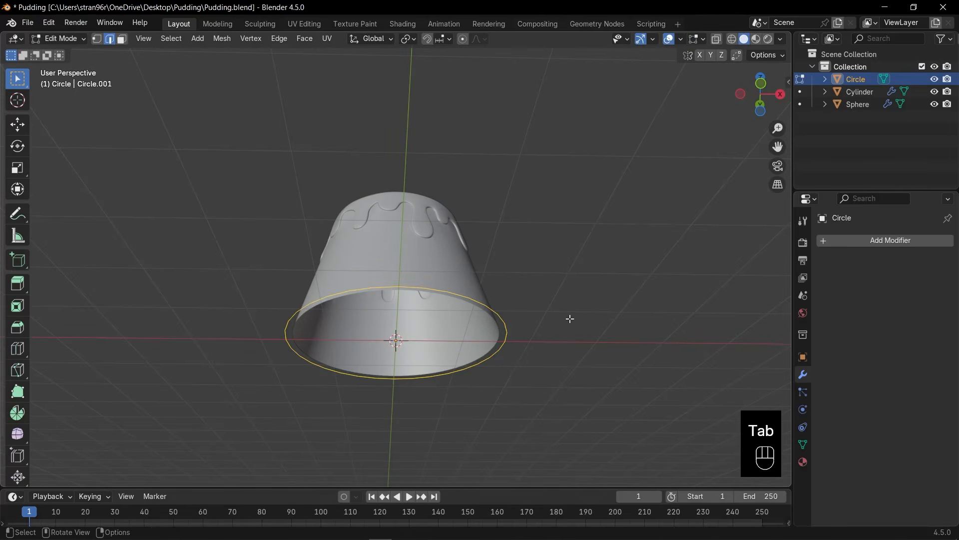
key(f)
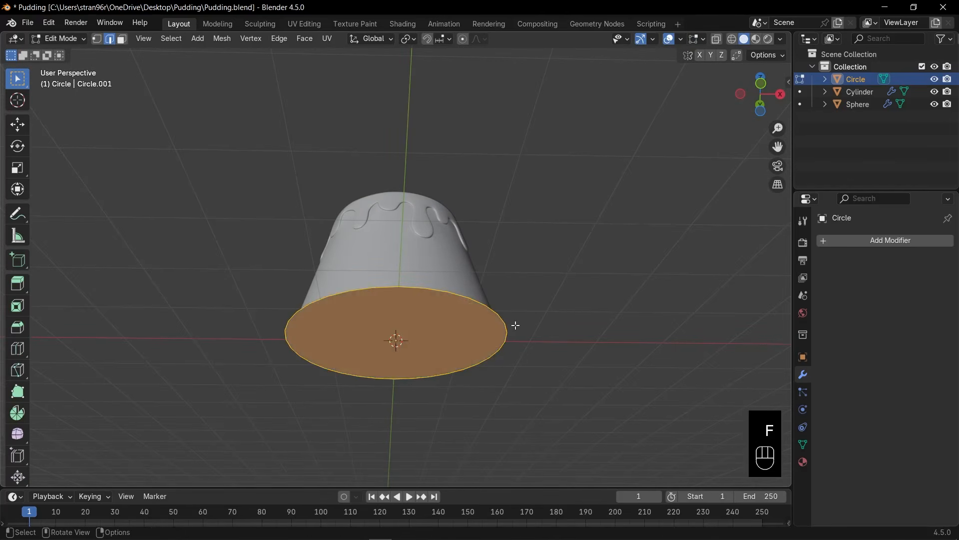
key(i)
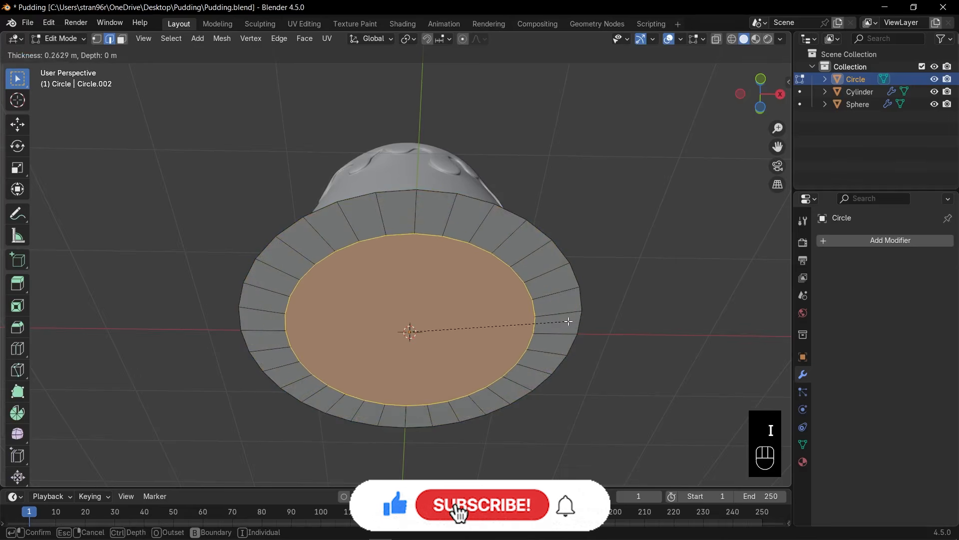
click(568, 321)
Extrude the disc's outer edge loop a little upward along Z and scale it outward over 1.5 times to form the plate's sloping rim.
key(2)
alt+click(543, 232)
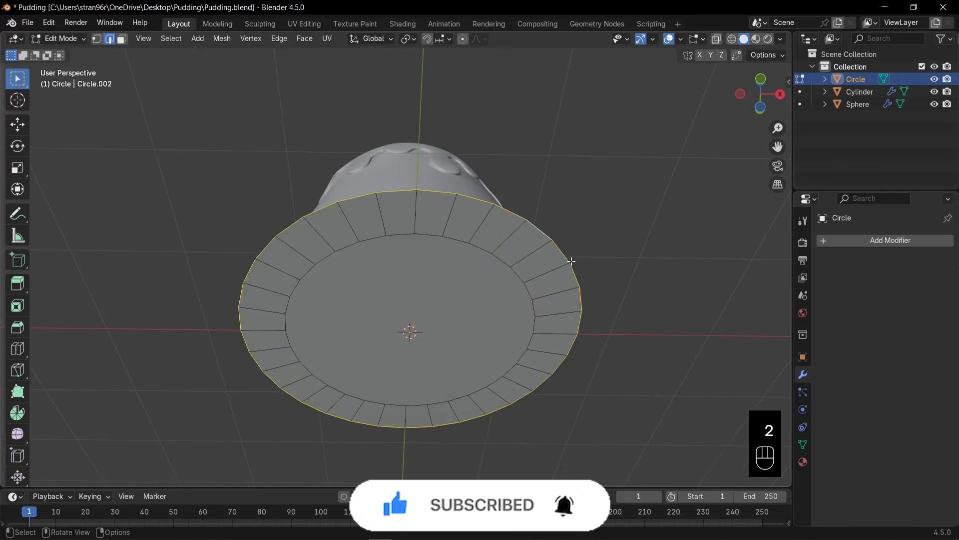
middle_drag(571, 261, 620, 345)
key(e)
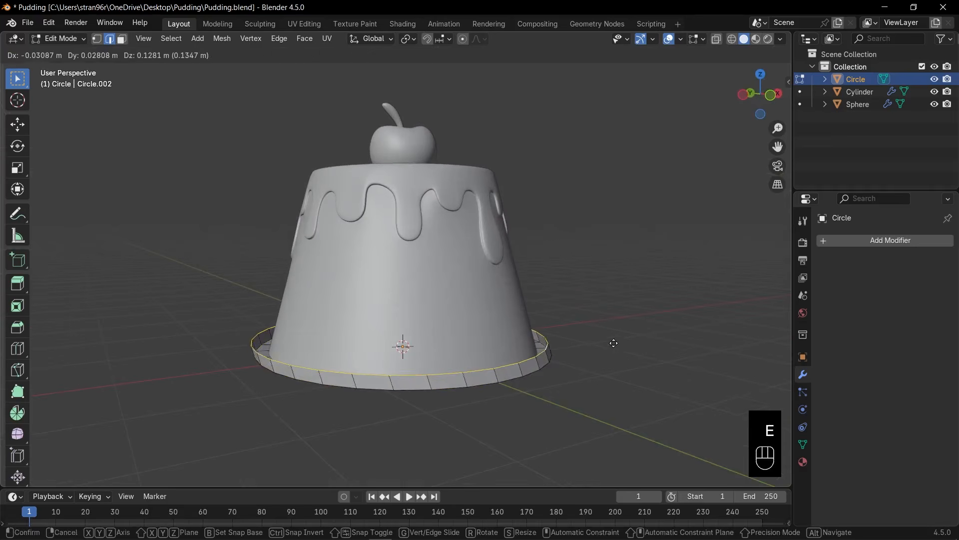
key(z)
click(610, 326)
key(KP_1)
key(s)
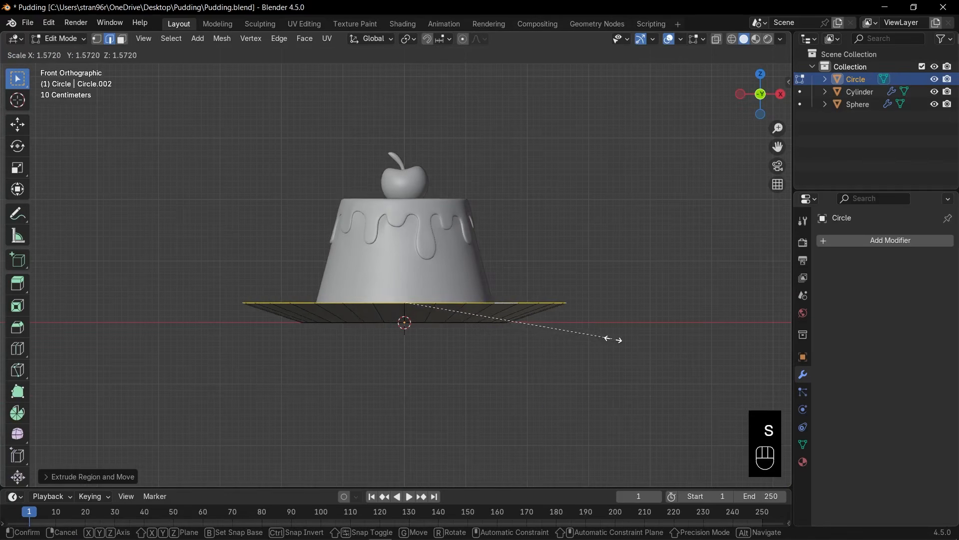
click(633, 335)
Return the plate to Object Mode and apply its rotation and scale.
middle_drag(633, 334, 550, 366)
key(Tab)
key(ctrl+a)
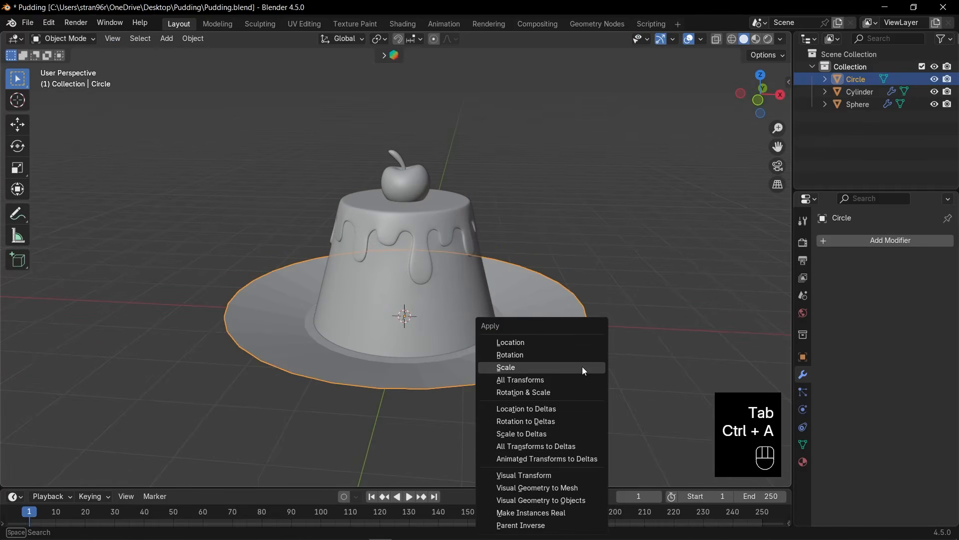
click(541, 392)
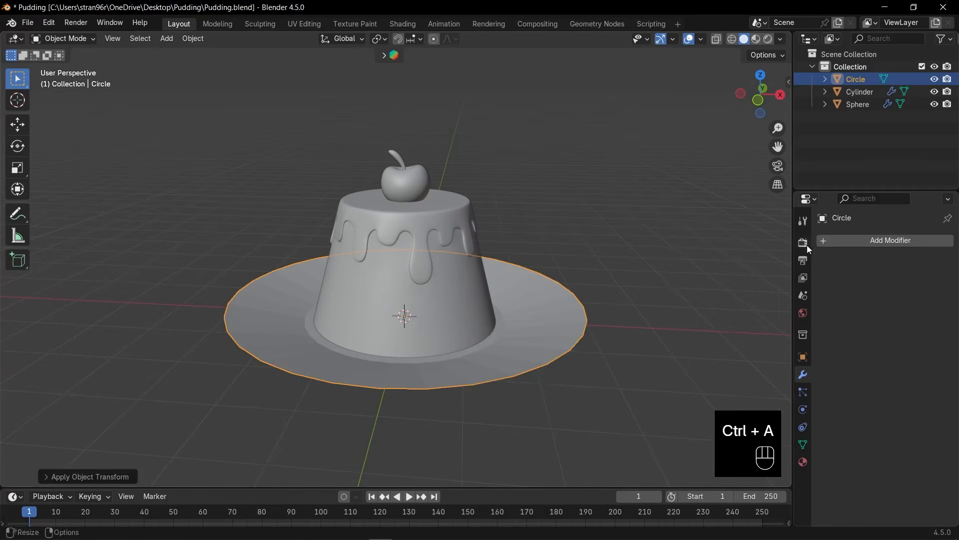
Add a Solidify modifier to the plate with a thickness of 0.08 m.
click(831, 240)
text(sol)
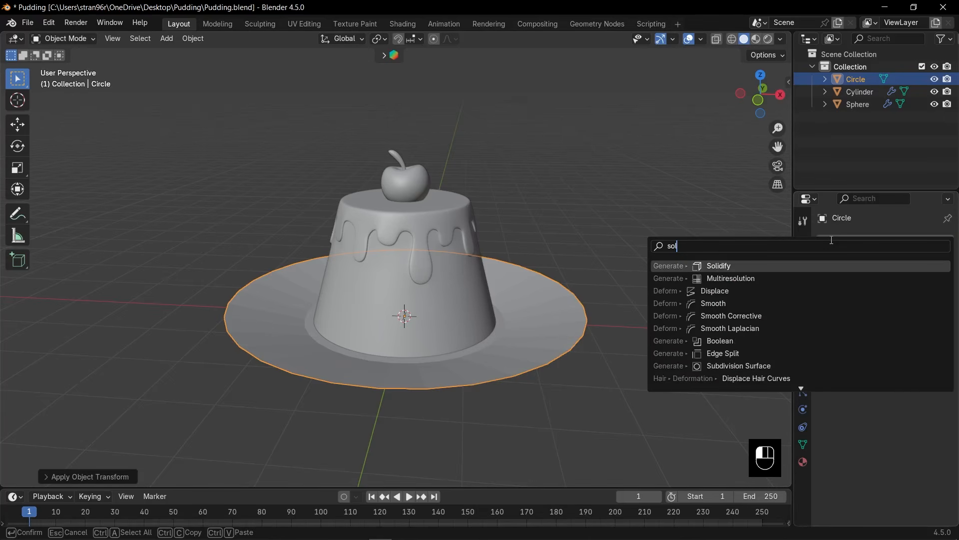
key(Return)
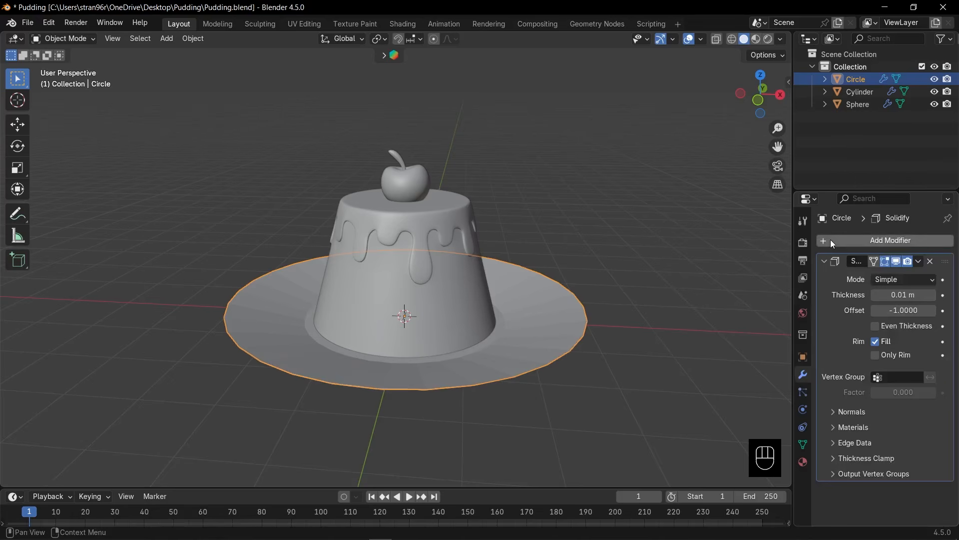
click(935, 295)
click(934, 295)
click(935, 295)
click(934, 295)
click(934, 295)
click(933, 295)
click(933, 295)
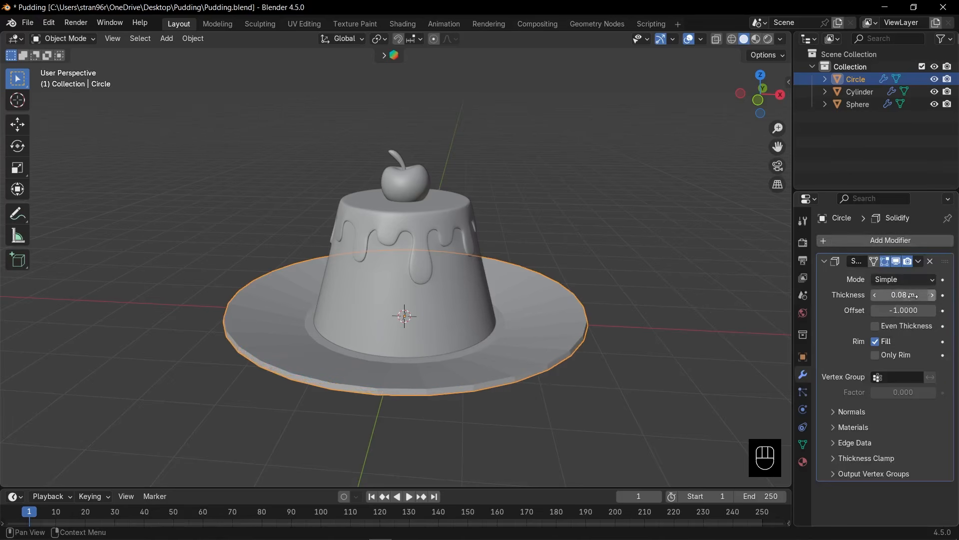
key(KP_1)
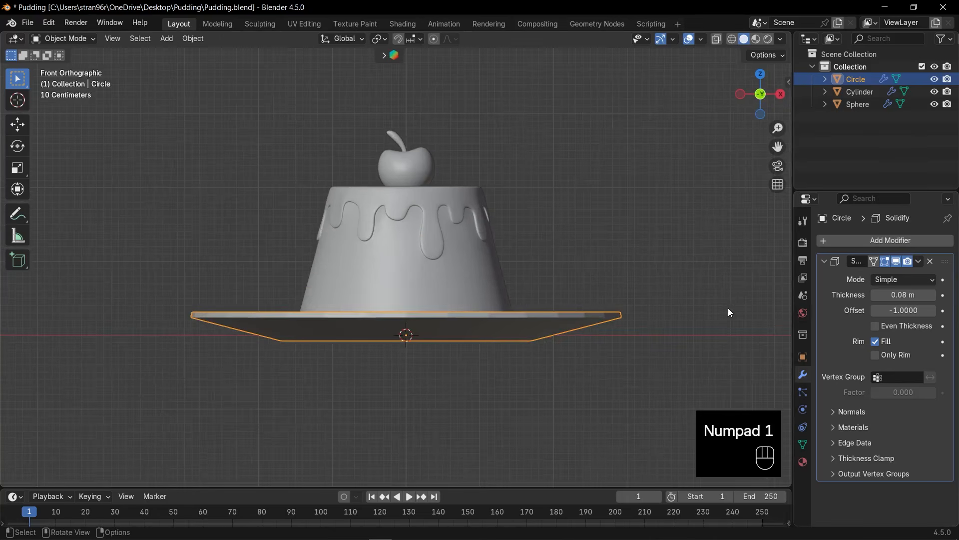
middle_drag(728, 313, 645, 320)
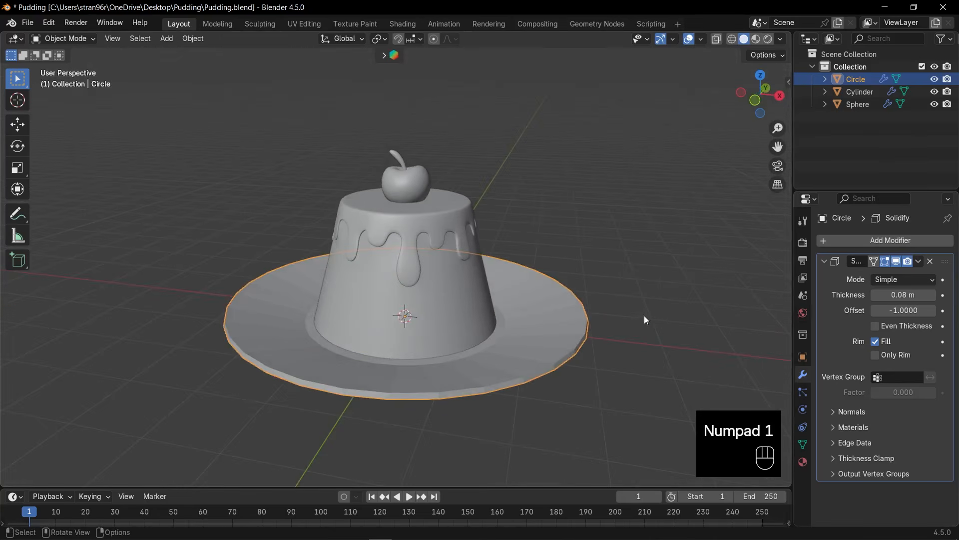
Add a Bevel modifier to the plate with an amount of 0.02 m.
click(826, 260)
click(840, 242)
text(b)
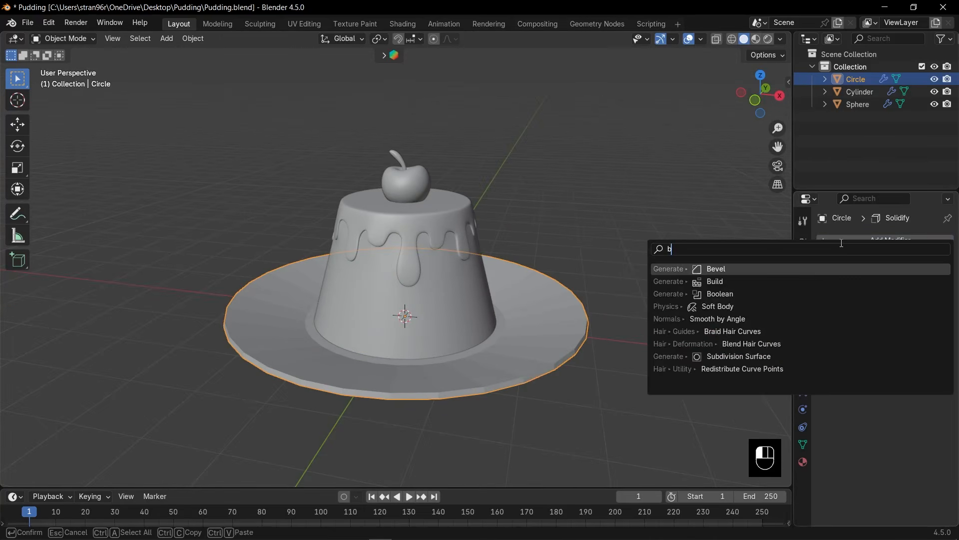
text(e)
key(Return)
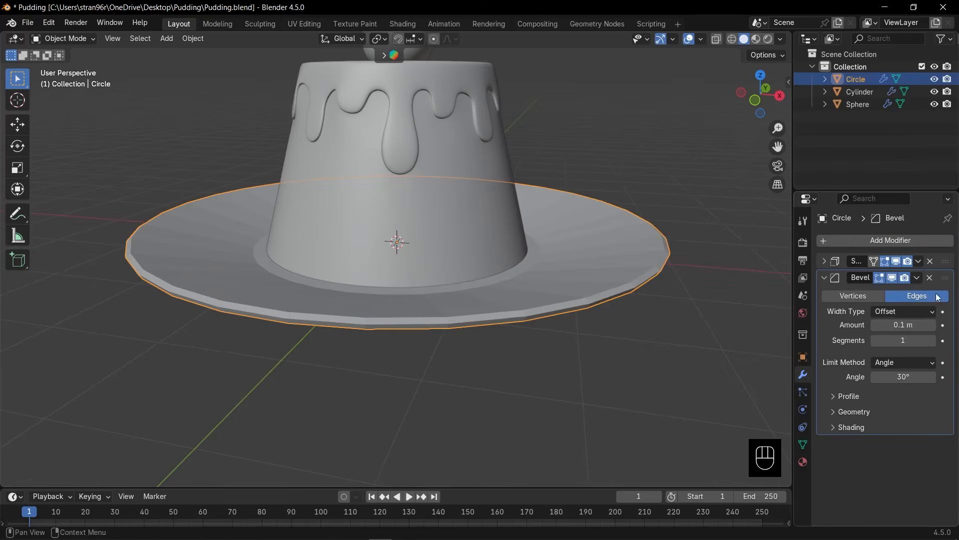
drag(916, 324, 873, 323)
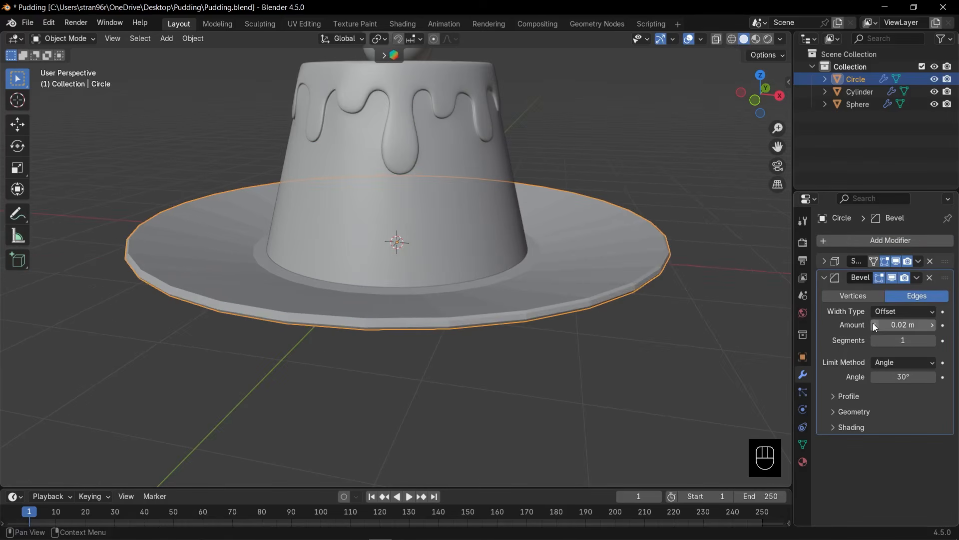
scroll(601, 333, up, 2)
scroll(585, 355, down, 4)
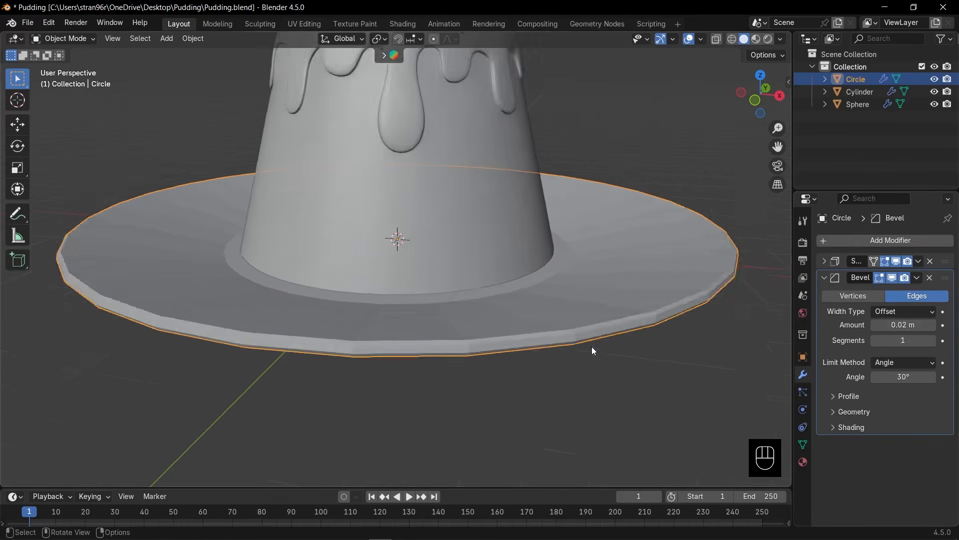
Add a level 2 Subdivision Surface to the plate and shade it smooth.
click(825, 278)
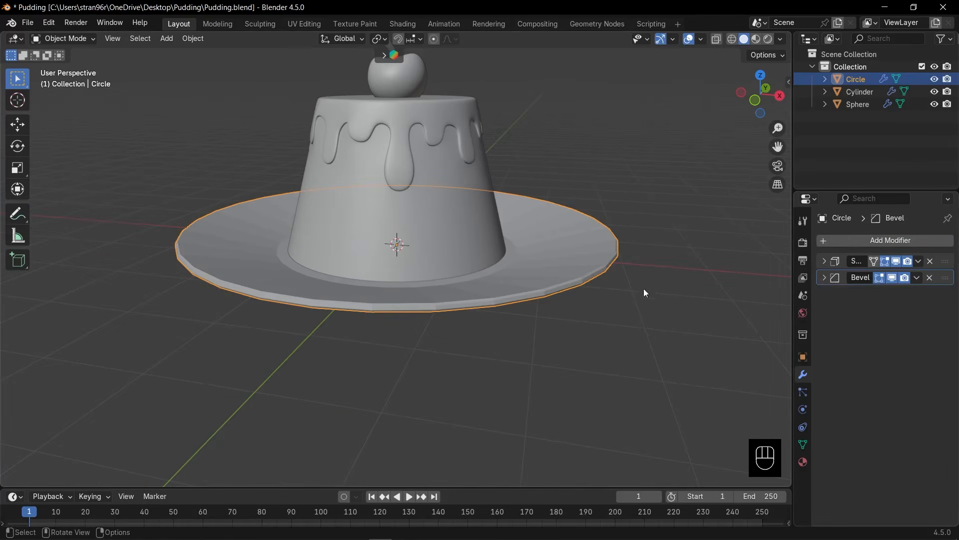
key(ctrl+2)
right_click(536, 290)
click(547, 277)
mouse_move(547, 277)
middle_down()
mouse_move(536, 196)
mouse_move(550, 300)
mouse_move(484, 300)
mouse_move(531, 210)
mouse_move(551, 268)
middle_up()
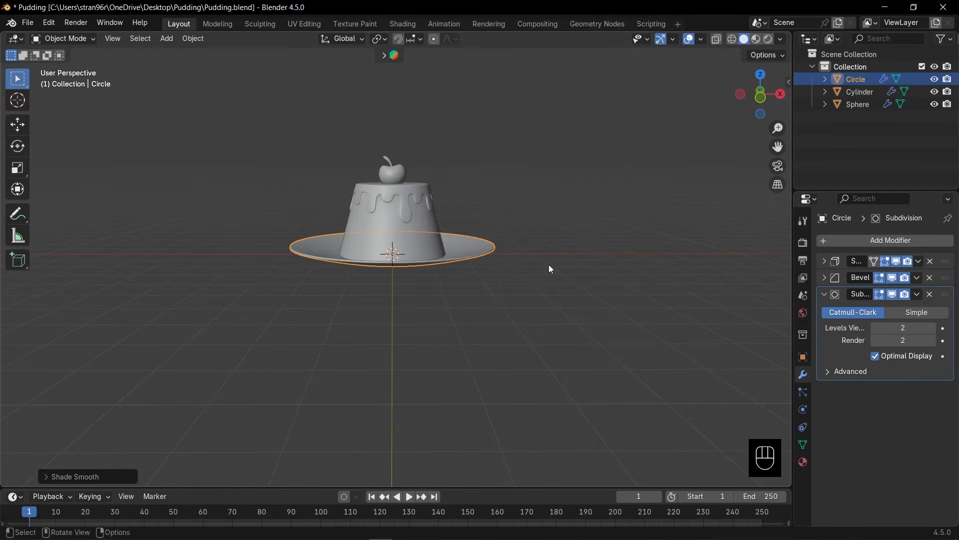
Switch to front view, save the file, and deselect the plate.
key(KP_1)
key(ctrl+s)
click(549, 265)
scroll(384, 218, up, 1)
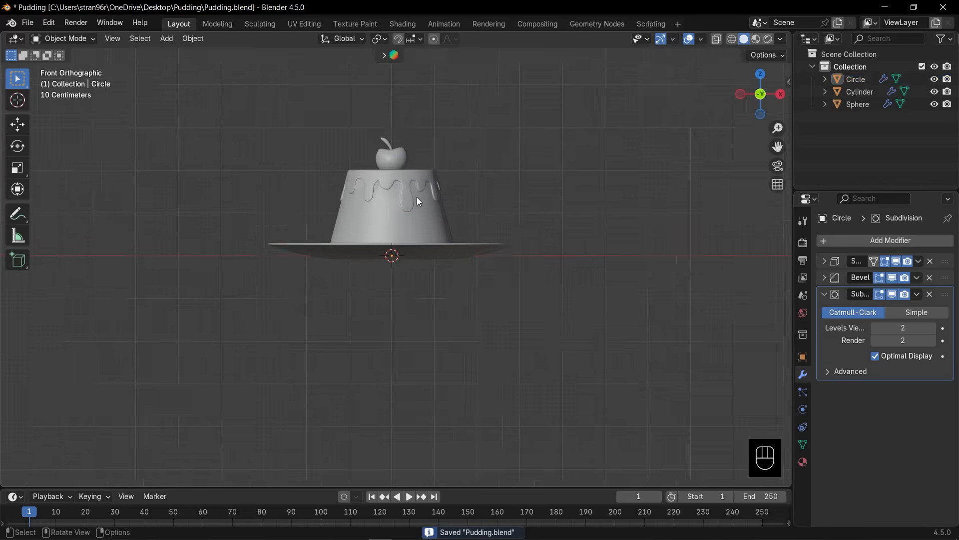
Open the cherry mesh for editing in edge selection mode with X-ray on, focused on the hollow around the stem.
middle_drag(417, 197, 416, 302)
click(415, 214)
scroll(418, 214, up, 4)
shift+middle_drag(418, 214, 424, 322)
key(KP_Decimal)
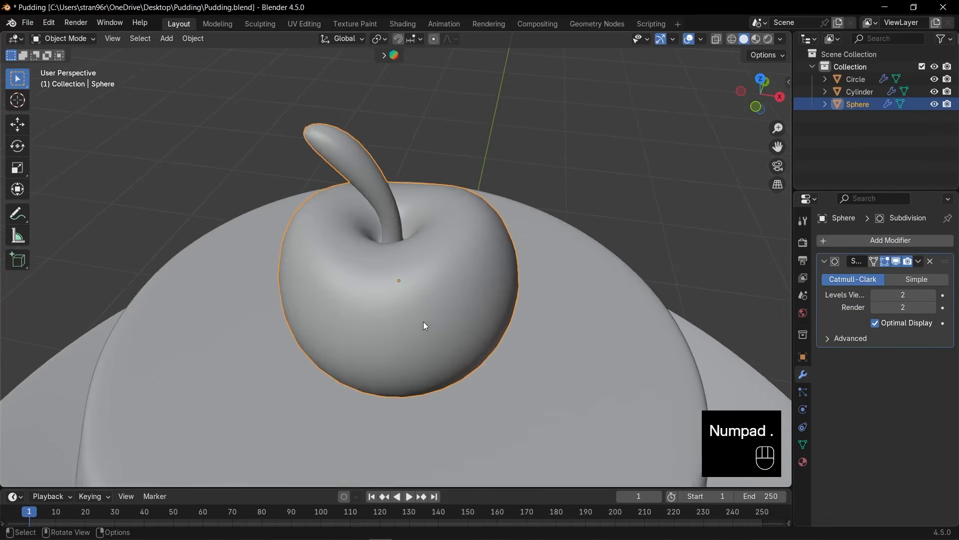
key(Tab)
scroll(425, 324, up, 3)
key(2)
key(alt+z)
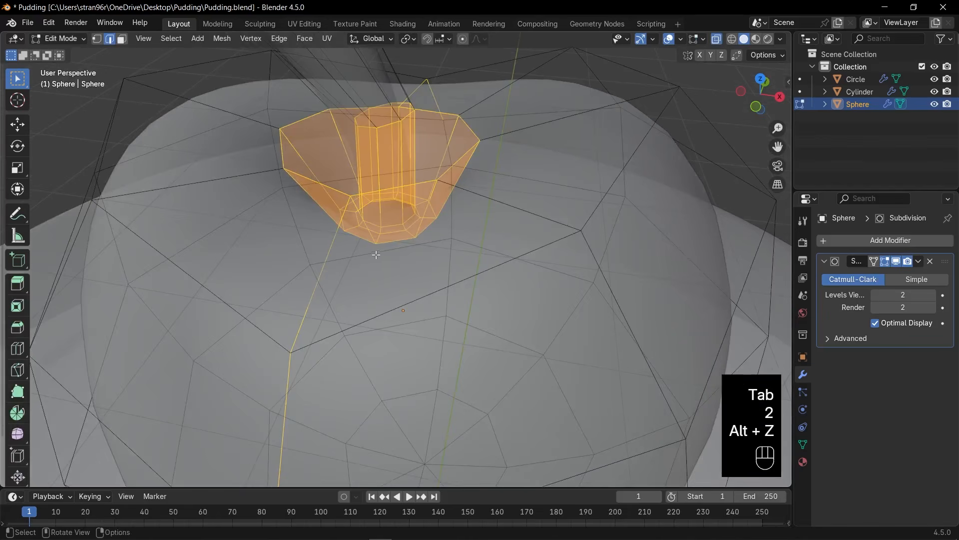
Mark a seam along the edge loop at the base of the cherry's stem and return to Object Mode.
alt+click(387, 231)
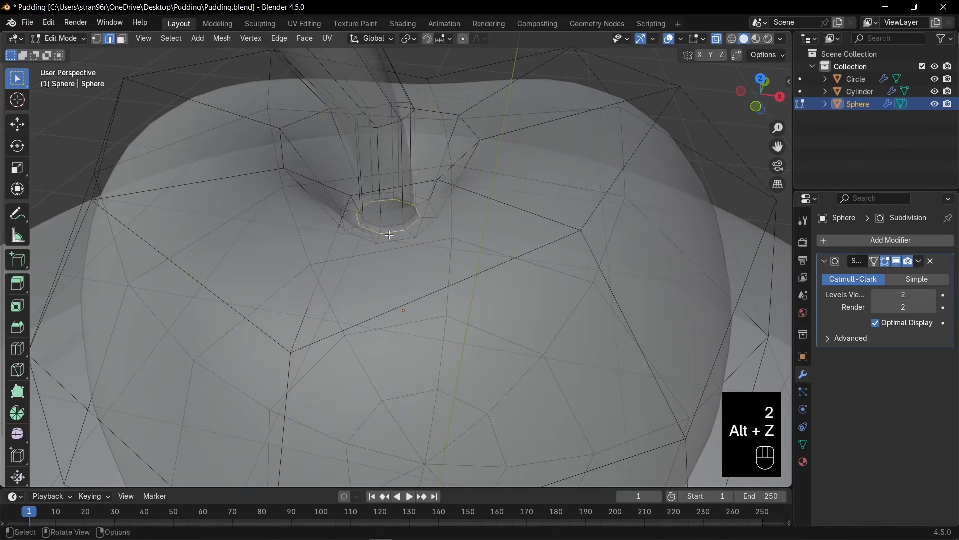
key(ctrl+e)
click(388, 236)
key(Tab)
scroll(468, 242, down, 5)
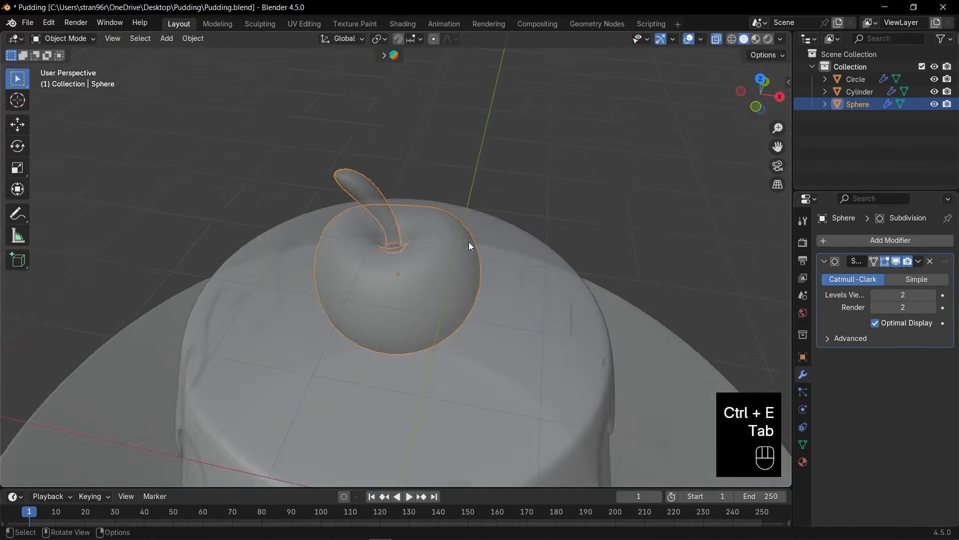
Turn X-ray off with the cherry deselected and save the file.
key(ctrl+s)
click(521, 217)
key(alt+z)
scroll(527, 226, down, 2)
middle_drag(527, 226, 518, 215)
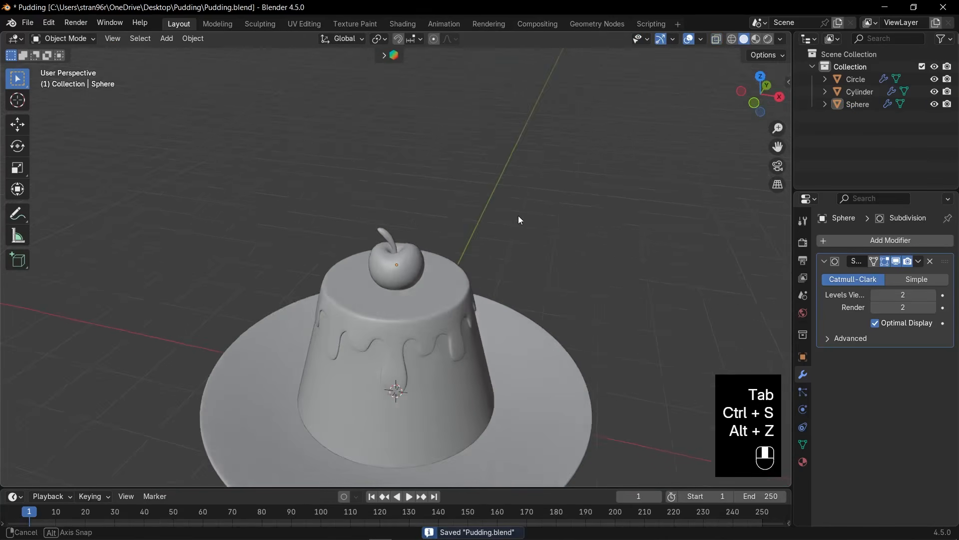
key(ctrl+s)
shift+middle_drag(532, 268, 538, 196)
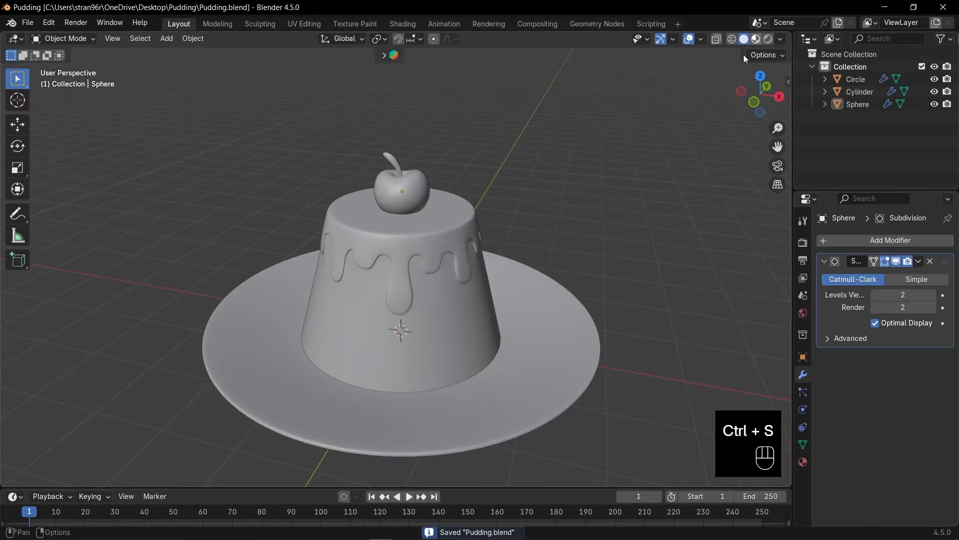
Switch the viewport to Material Preview and turn the timeline area into an enlarged Shader Editor without its sidebar.
click(756, 38)
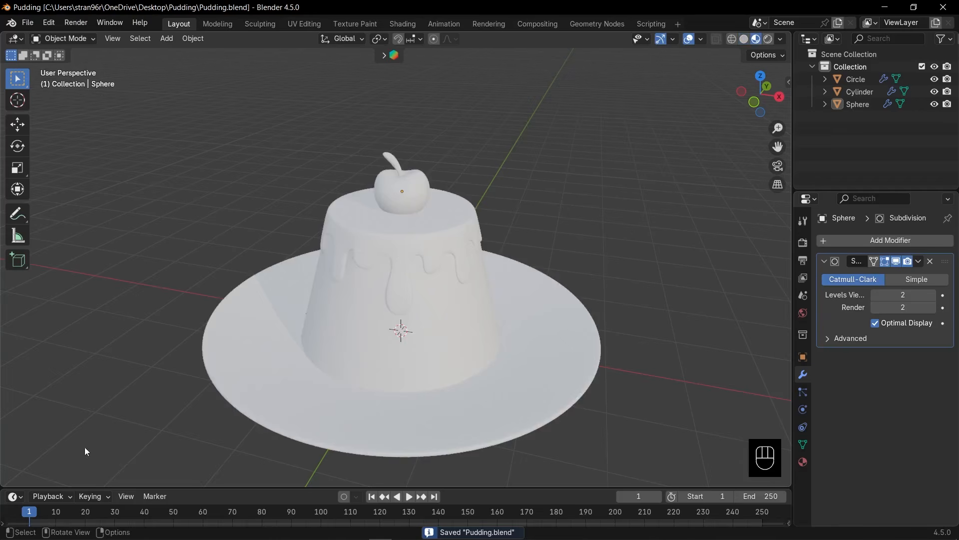
drag(42, 488, 102, 339)
click(17, 350)
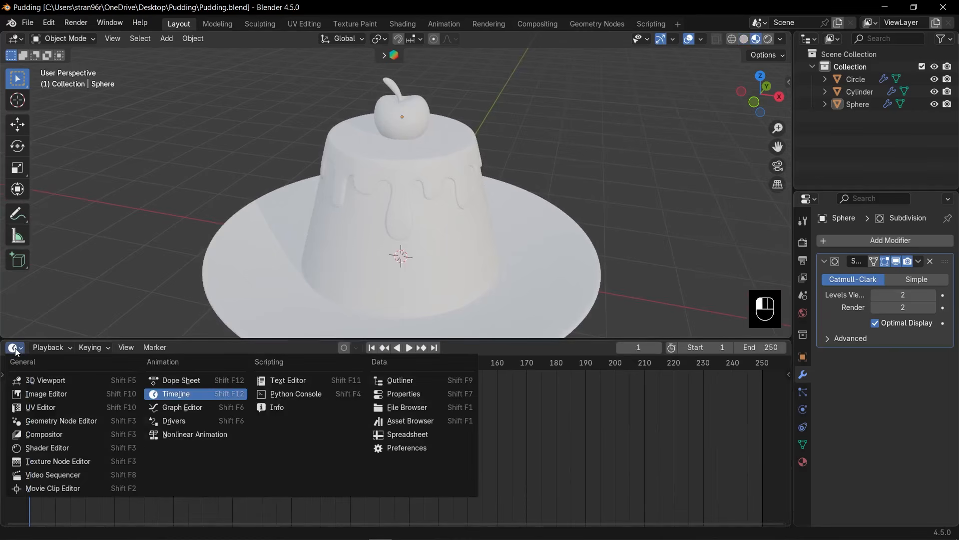
click(51, 445)
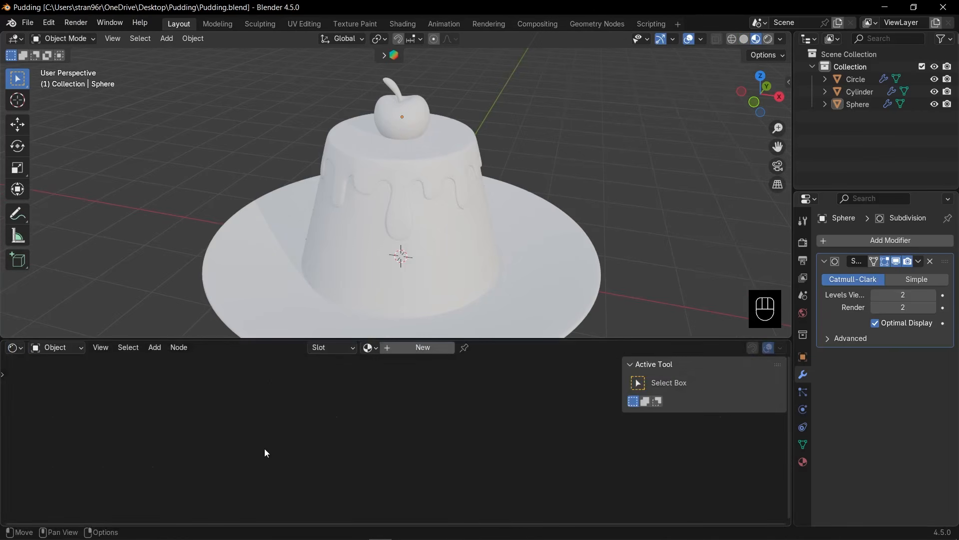
key(n)
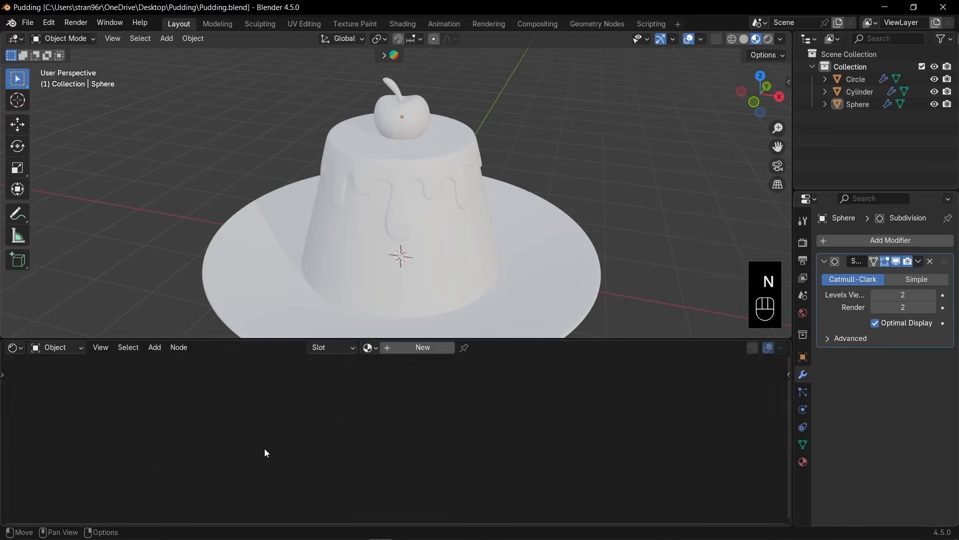
Create a new material on the pudding and frame its nodes.
click(376, 276)
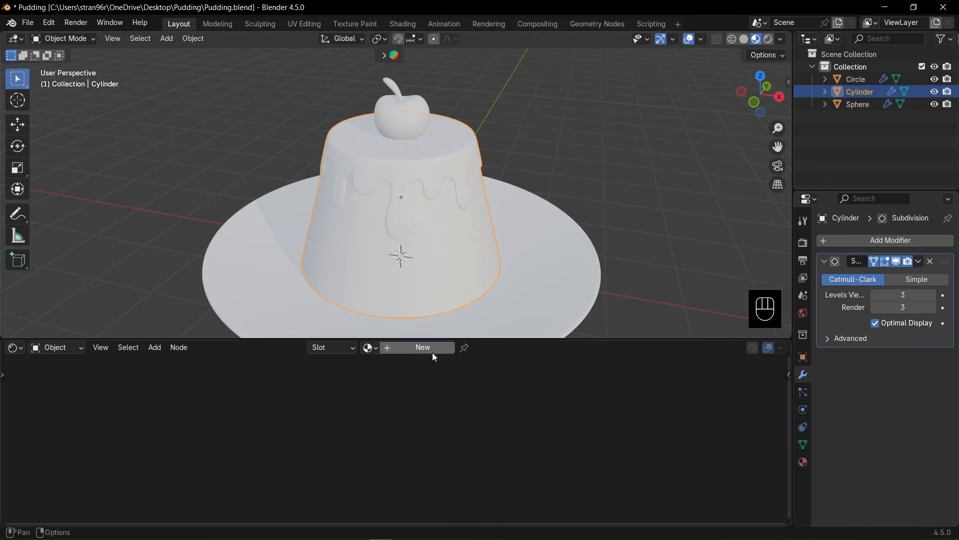
click(419, 350)
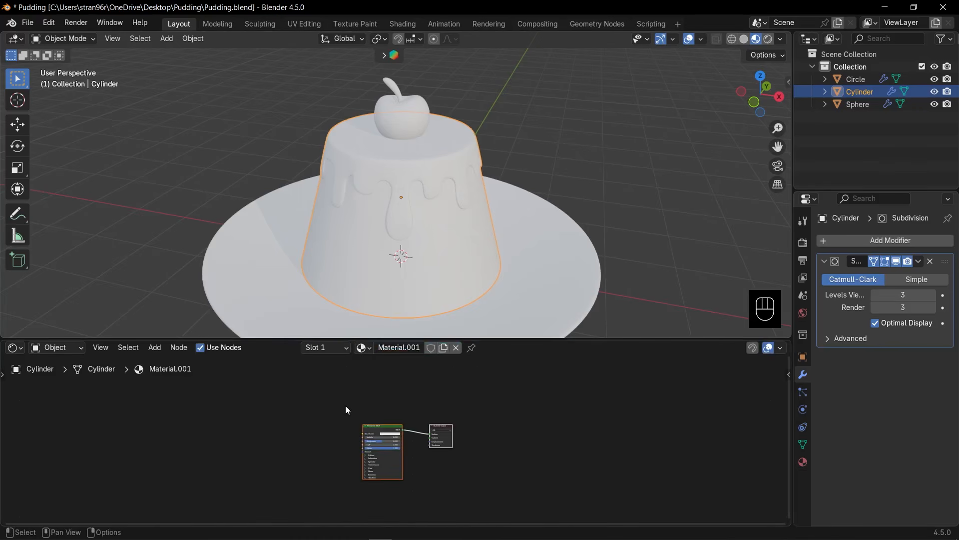
key(KP_Decimal)
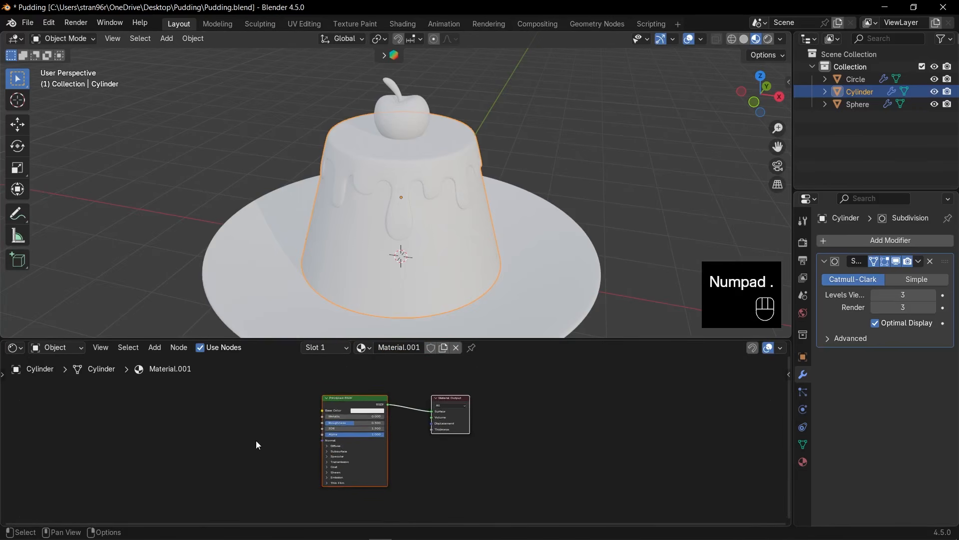
Add a Texture Coordinate node and a Mapping node to the pudding material.
key(shift+a)
mouse_move(259, 443)
text(coo)
key(Return)
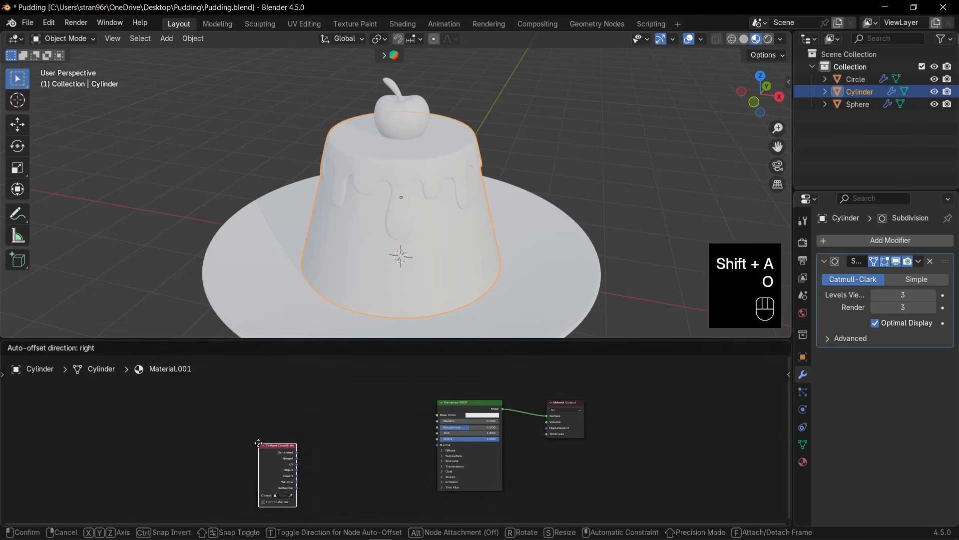
click(190, 423)
key(shift+a)
text(map)
key(Return)
click(251, 420)
Add a Separate XYZ node beside the Mapping node.
key(shift+a)
text(sep)
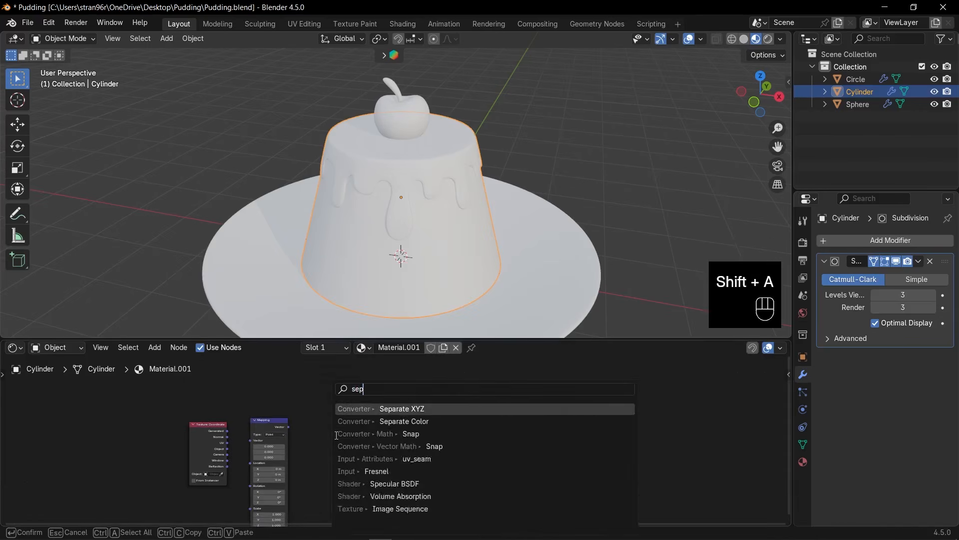
key(Return)
click(301, 420)
Add a Color Ramp node between the Separate XYZ and Principled BSDF nodes.
key(shift+a)
text(ord)
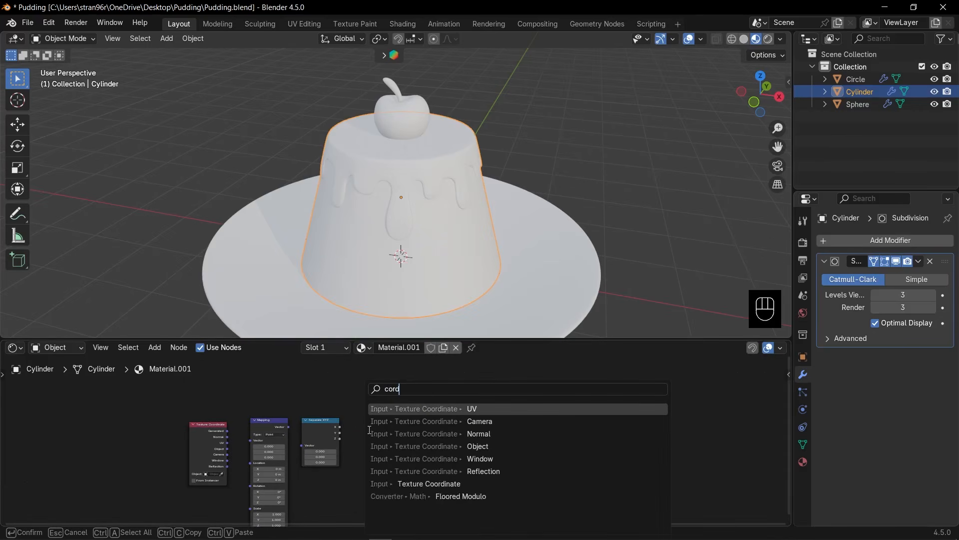
key(BackSpace)
key(BackSpace)
key(BackSpace)
key(BackSpace)
text(color ra)
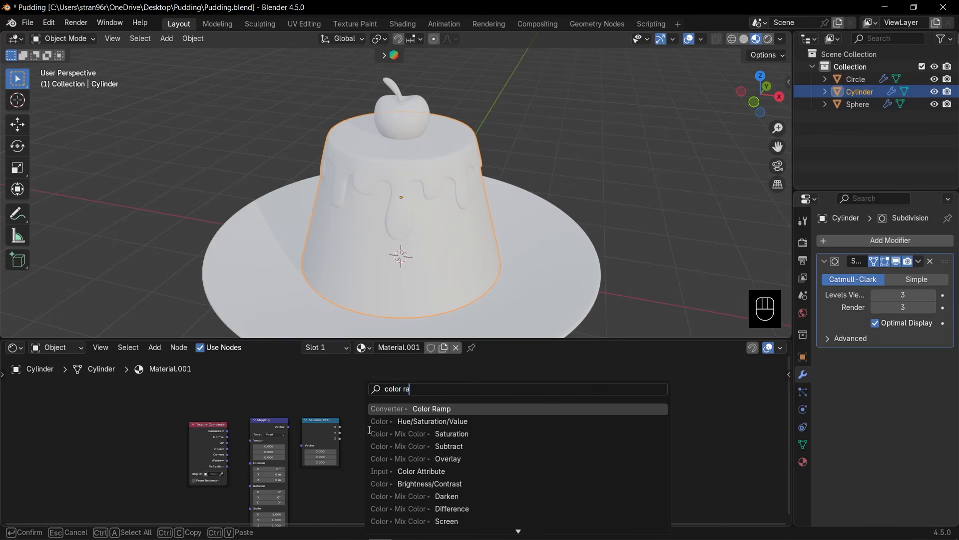
key(Return)
click(358, 420)
scroll(280, 450, up, 3)
shift+scroll(238, 458, down, 2)
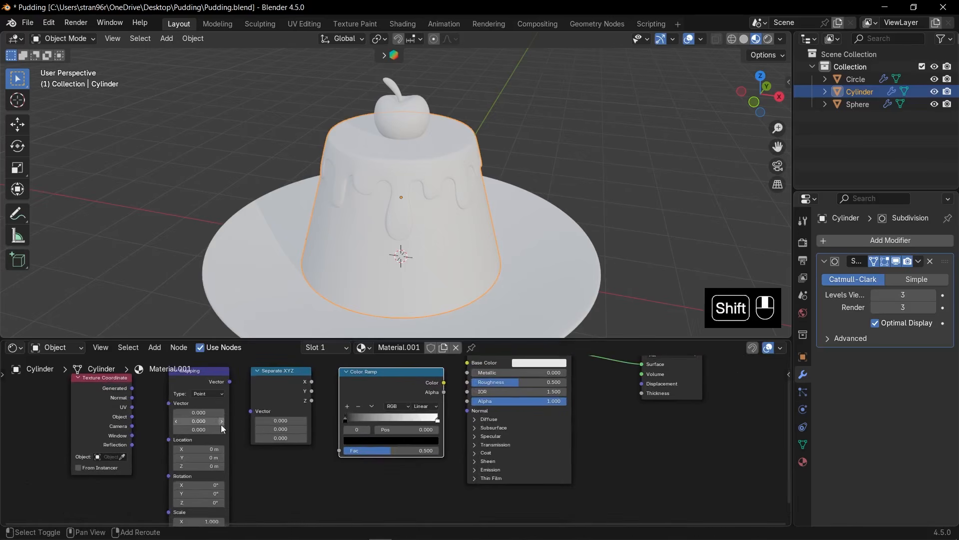
Connect the Generated coordinates through Mapping to the Separate XYZ vector input, and arrange the nodes closer together.
drag(132, 387, 170, 403)
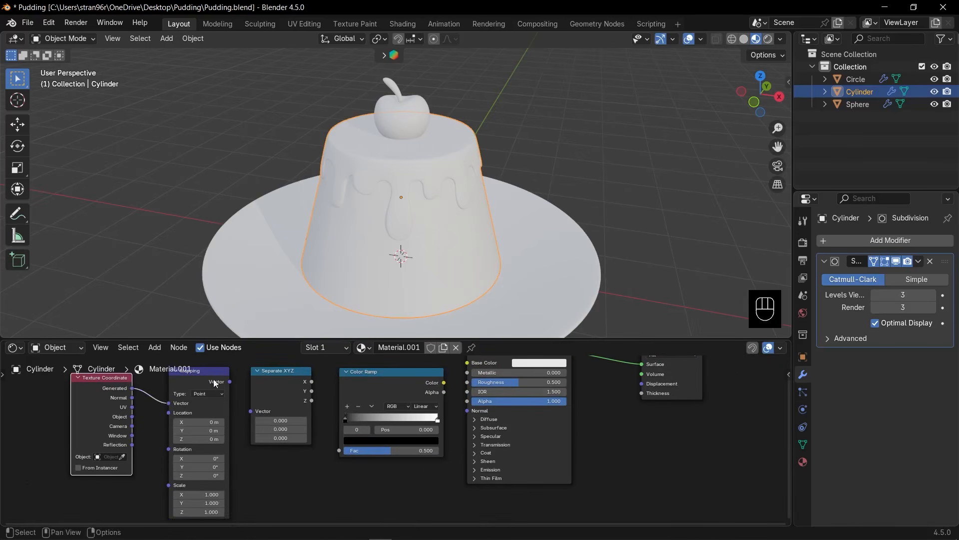
drag(230, 381, 251, 410)
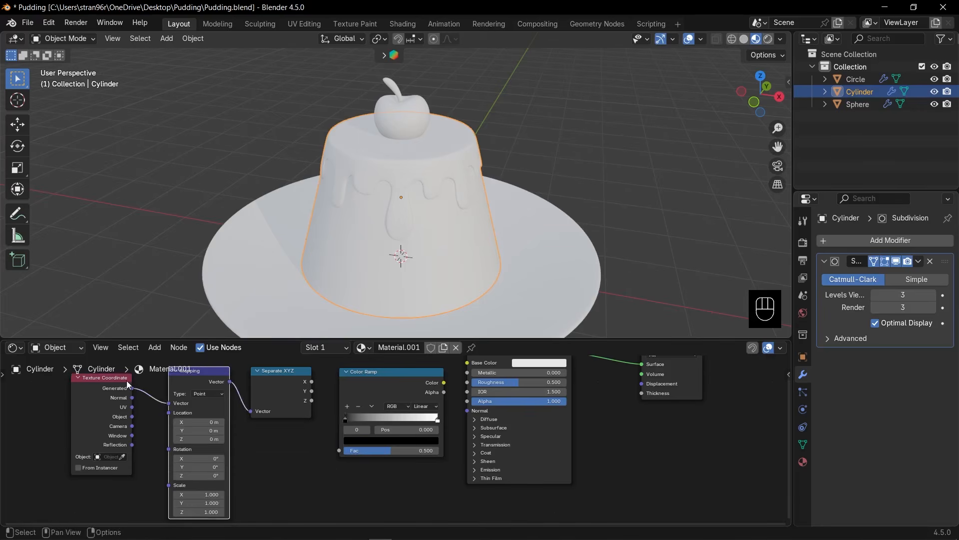
drag(128, 383, 159, 381)
drag(75, 394, 167, 409)
drag(185, 374, 198, 375)
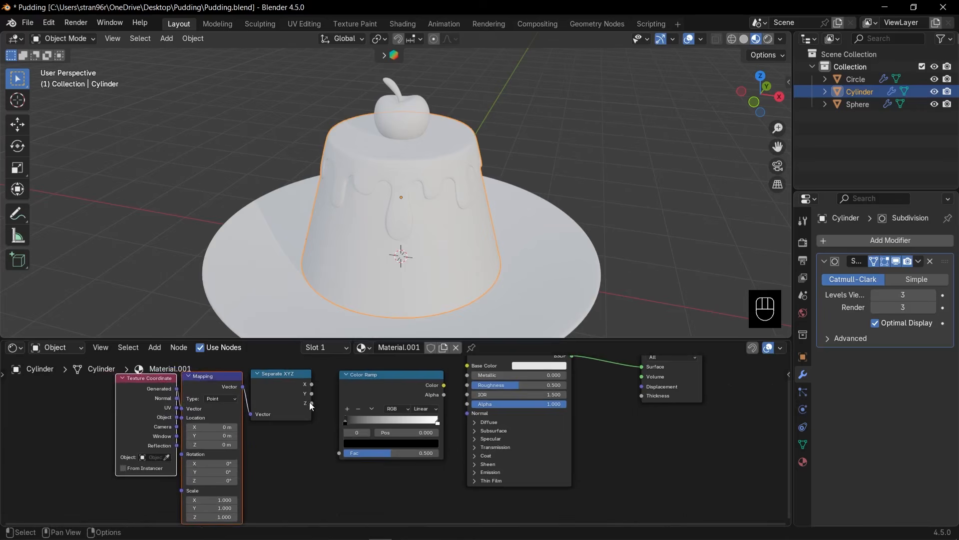
Connect Separate XYZ's Z output to the Color Ramp's Fac, and the ramp's Color to the Principled BSDF's Base Color.
drag(311, 402, 339, 452)
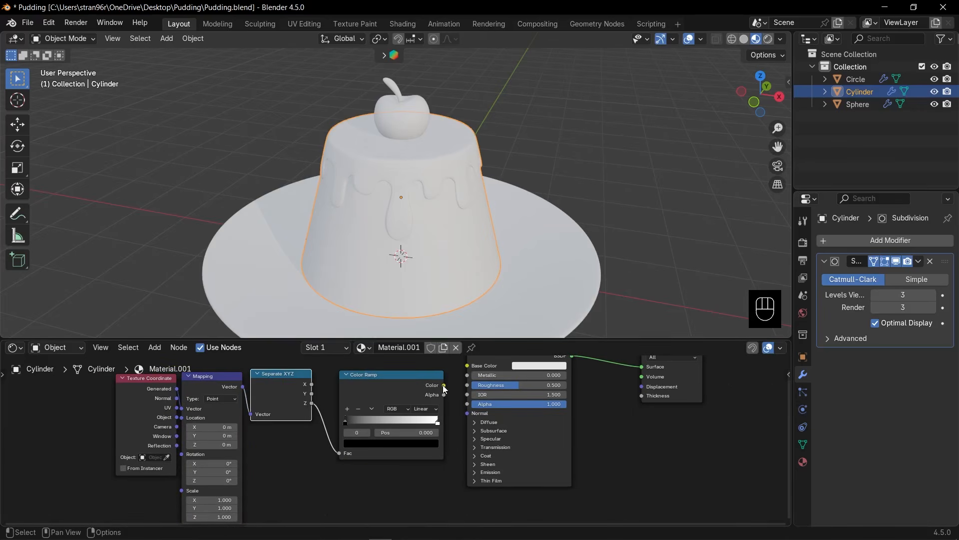
mouse_move(443, 384)
mouse_down()
mouse_move(466, 366)
mouse_move(481, 442)
mouse_move(467, 485)
mouse_up()
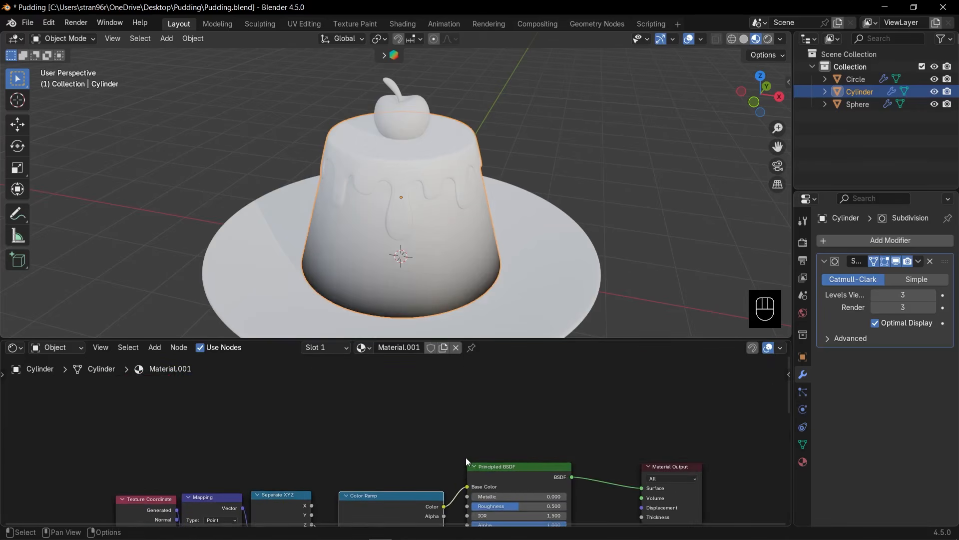
shift+middle_drag(466, 457, 464, 364)
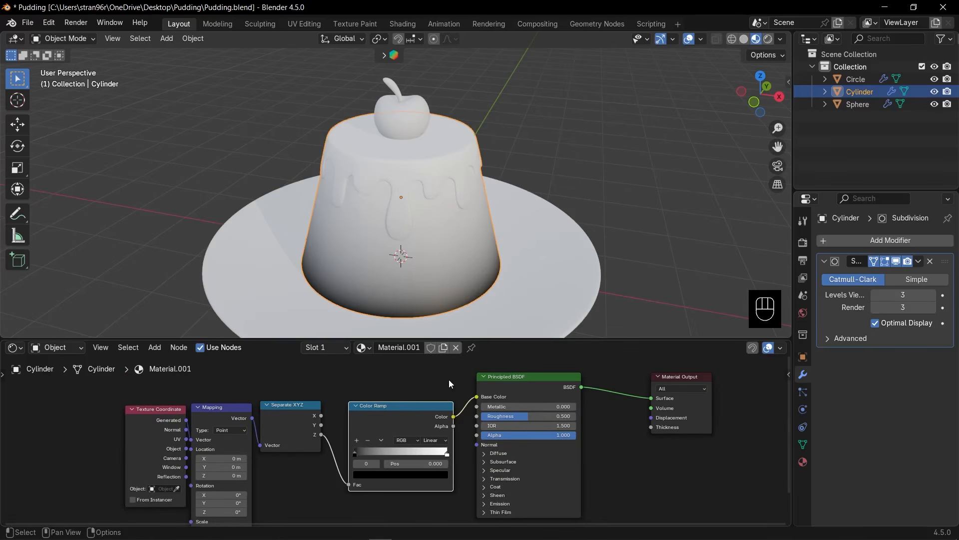
Set the Color Ramp's first stop to a bright pale yellow.
scroll(470, 480, up, 6)
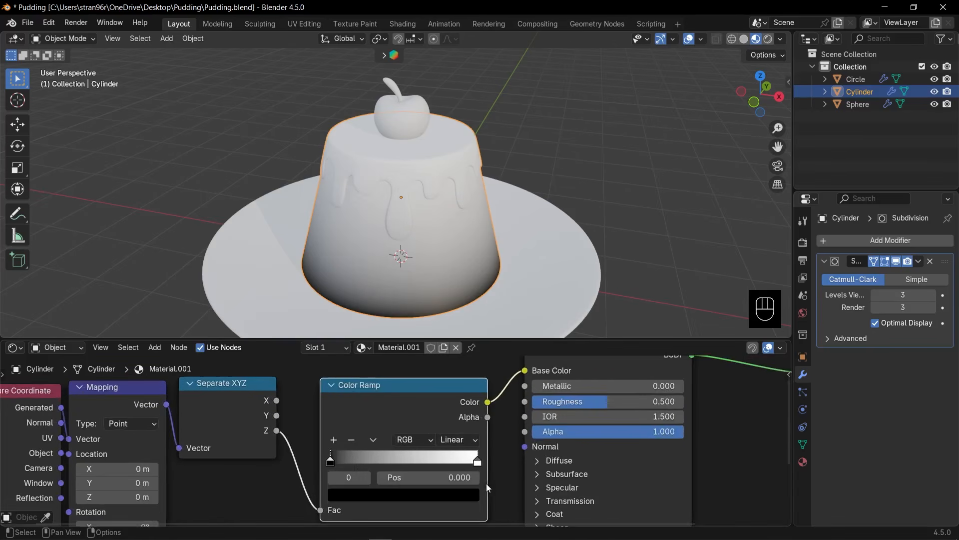
shift+middle_drag(487, 486, 515, 455)
shift+scroll(514, 453, down, 1)
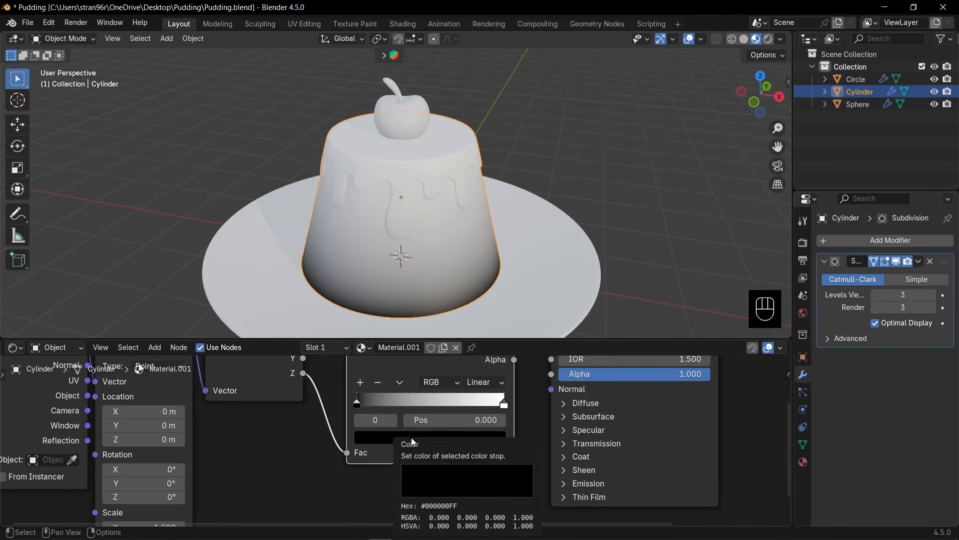
click(414, 442)
drag(481, 314, 481, 245)
drag(416, 265, 398, 277)
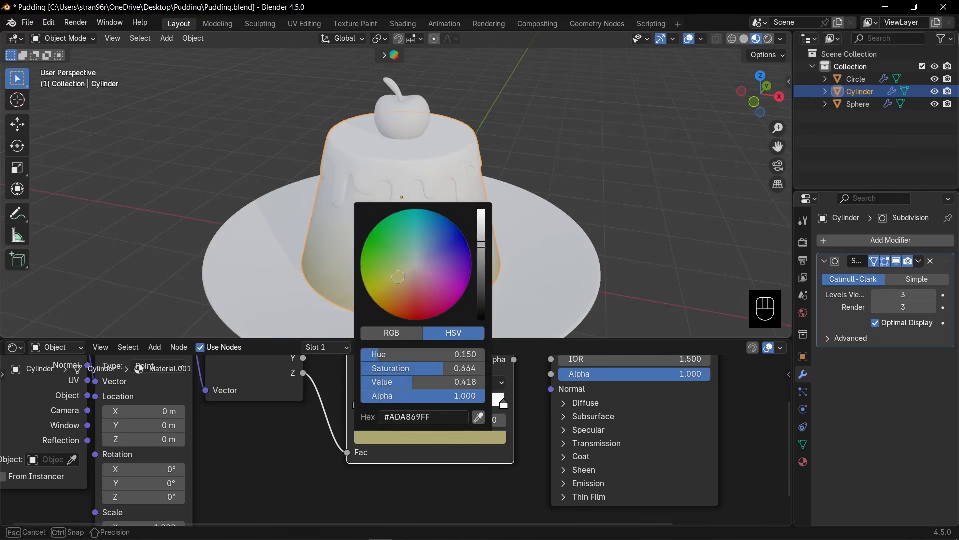
drag(481, 244, 482, 211)
Set the Color Ramp's end stop to orange and inspect the gradient on the deselected pudding.
click(503, 405)
click(477, 442)
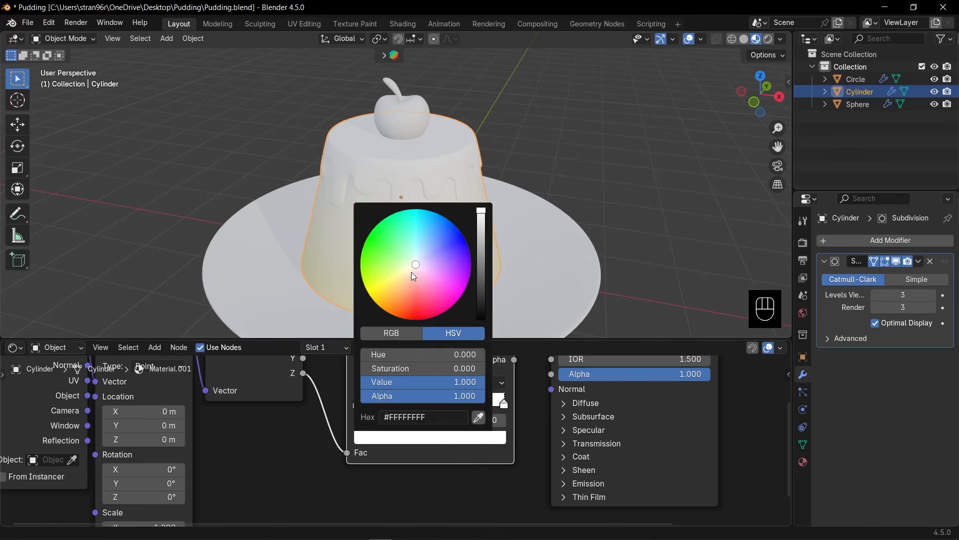
drag(412, 272, 402, 304)
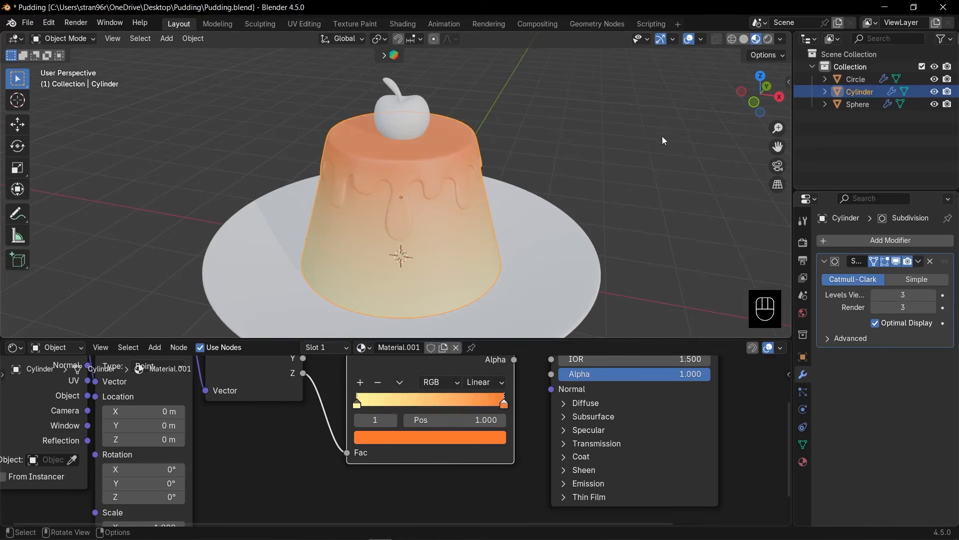
scroll(656, 146, down, 3)
middle_drag(473, 208, 538, 163)
click(539, 162)
scroll(417, 220, up, 3)
scroll(418, 221, up, 3)
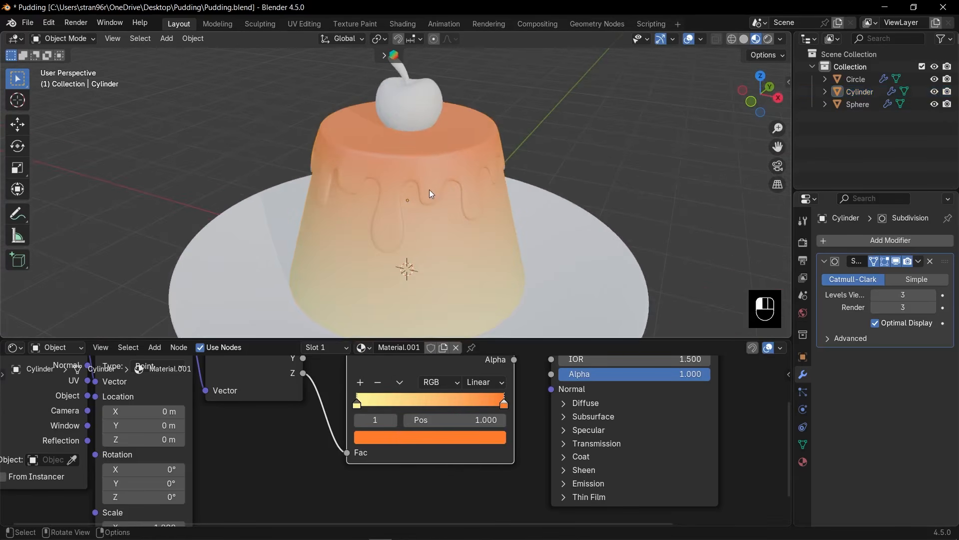
Select all the sauce faces of the pudding in face mode, using linked selection delimited by Seam.
click(430, 190)
key(Tab)
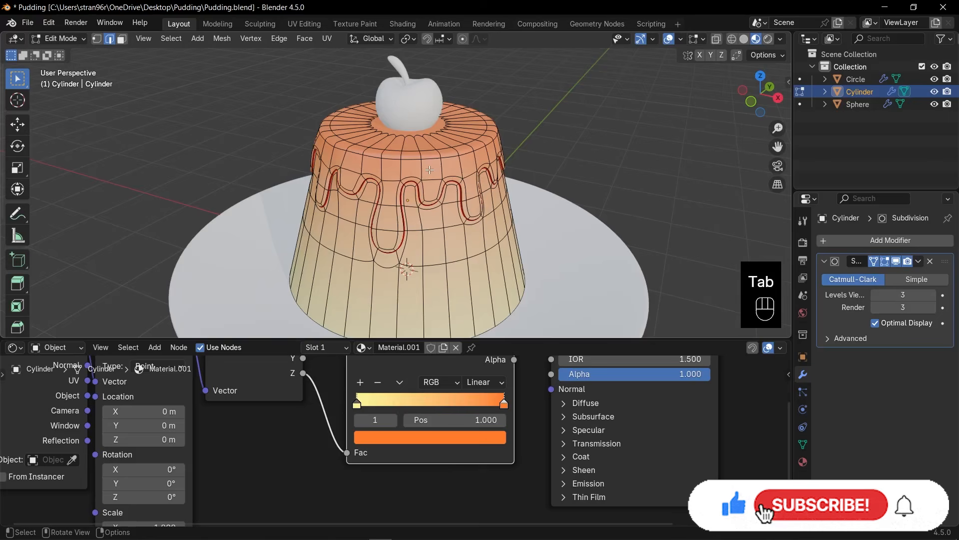
key(3)
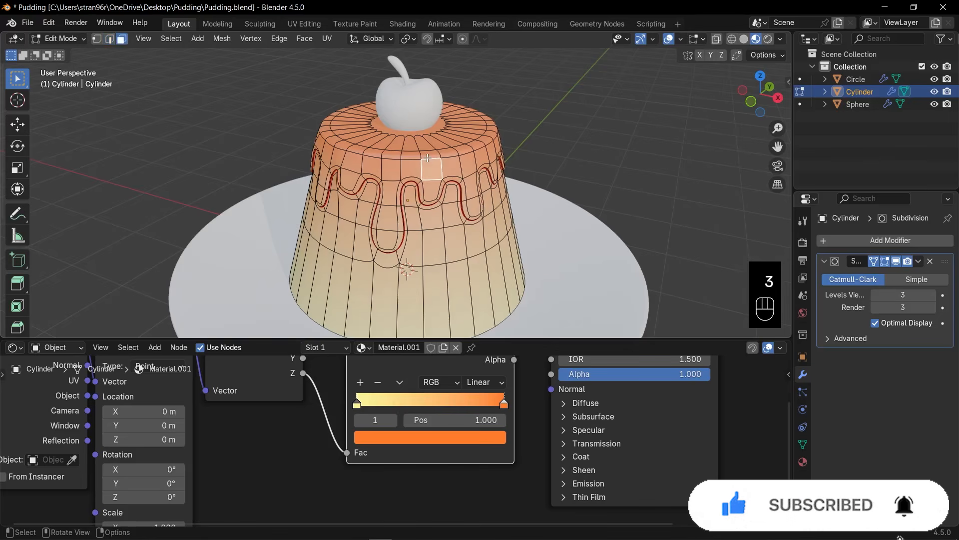
key(l)
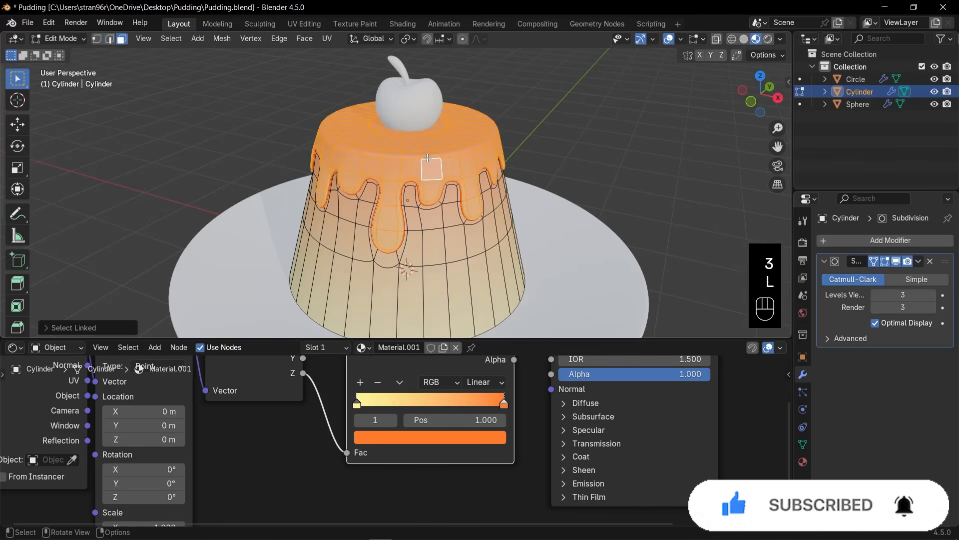
click(66, 329)
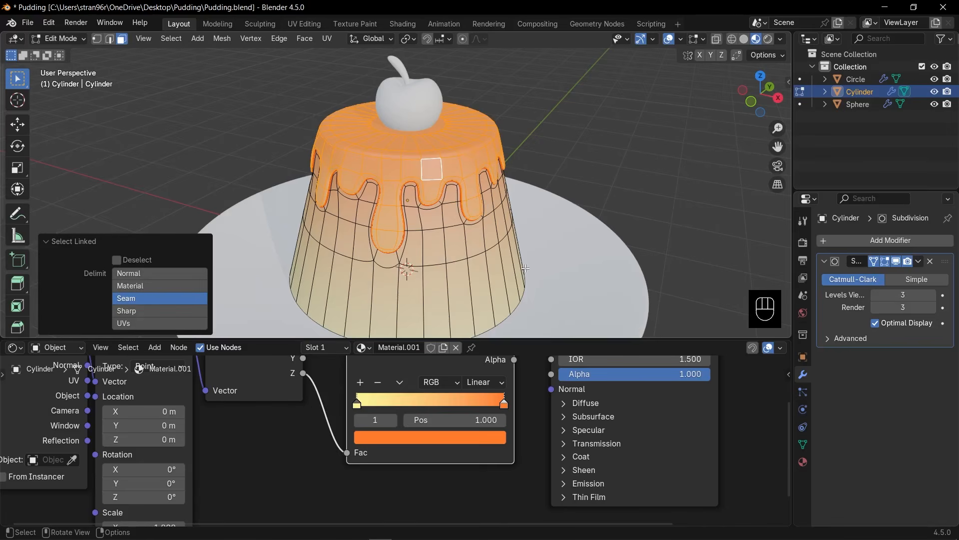
Add a second material slot to the pudding, assign it to the selected sauce faces and create a new material in it.
click(328, 347)
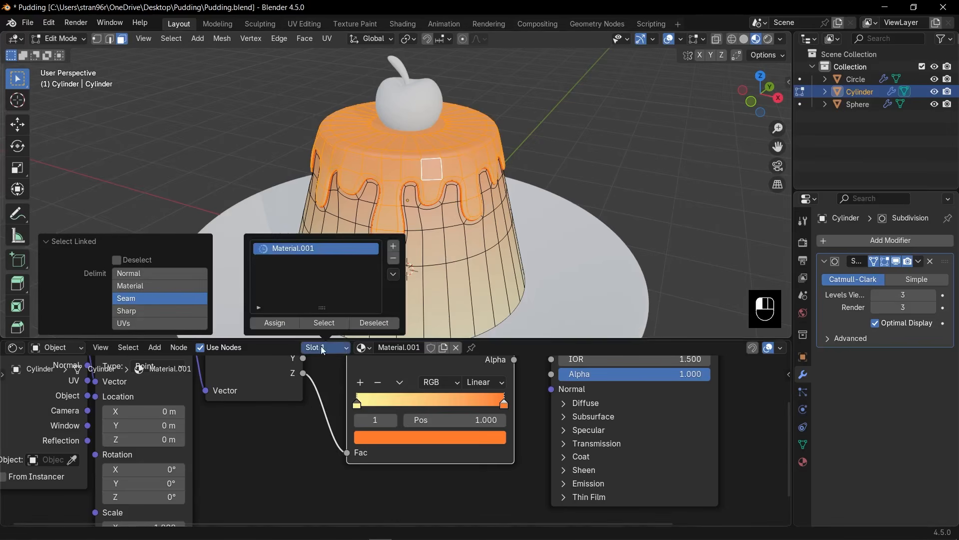
click(394, 246)
click(278, 323)
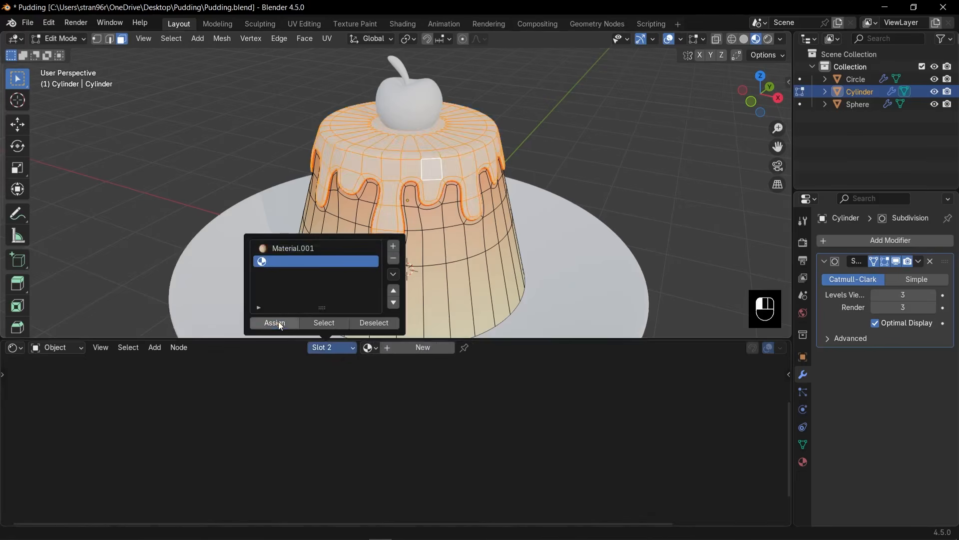
click(410, 350)
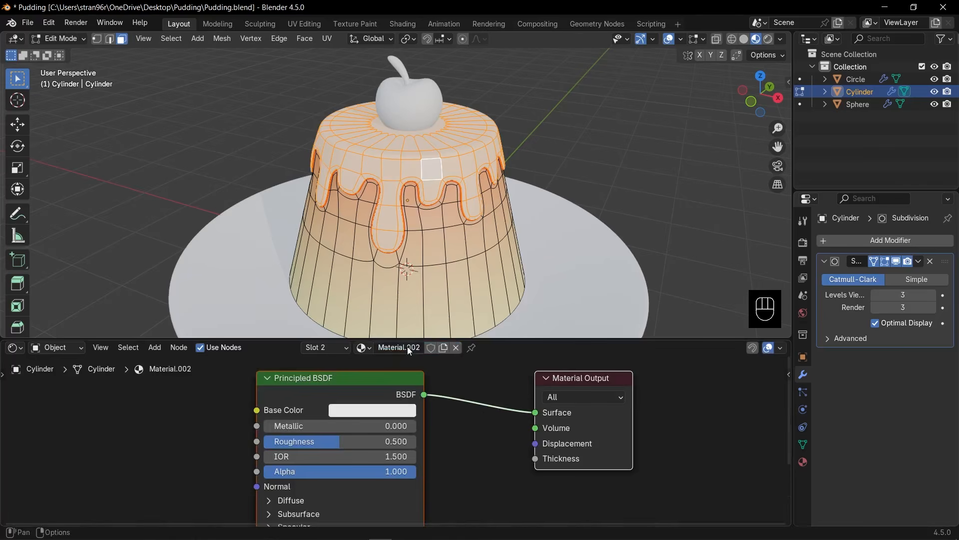
Set the sauce material's Base Color to a dark reddish brown.
click(397, 411)
click(381, 277)
drag(456, 186, 458, 254)
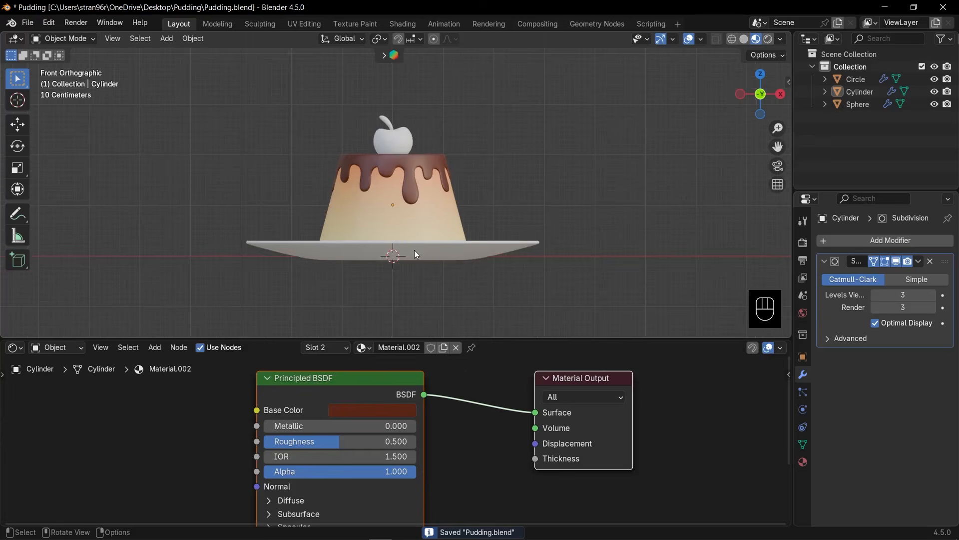
Give the plate a new material with Roughness 0.325 and a pale cyan Base Color.
click(415, 252)
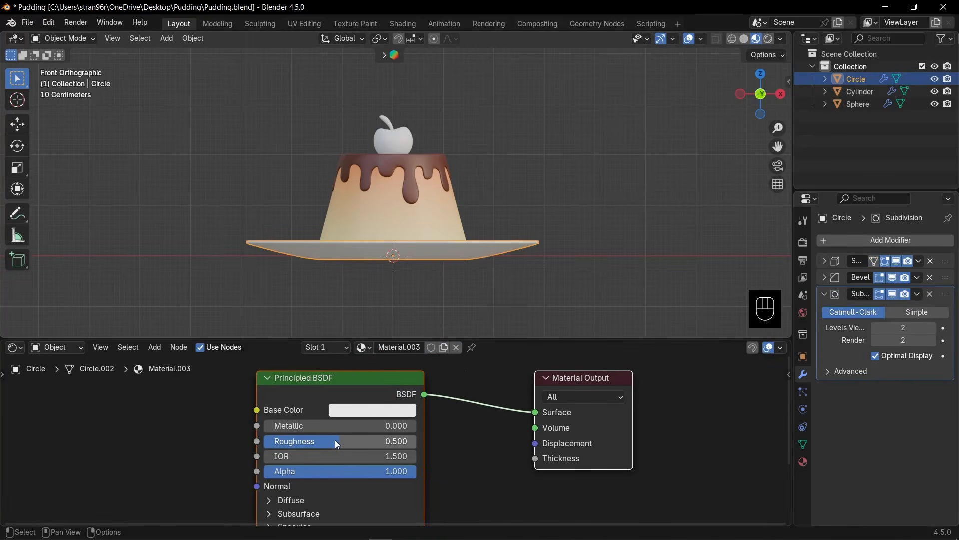
drag(337, 443, 320, 441)
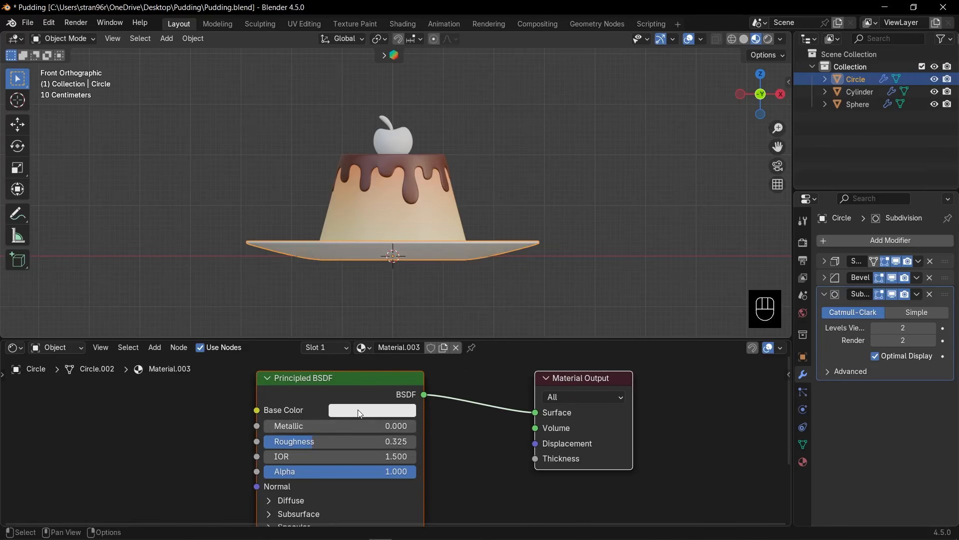
click(360, 413)
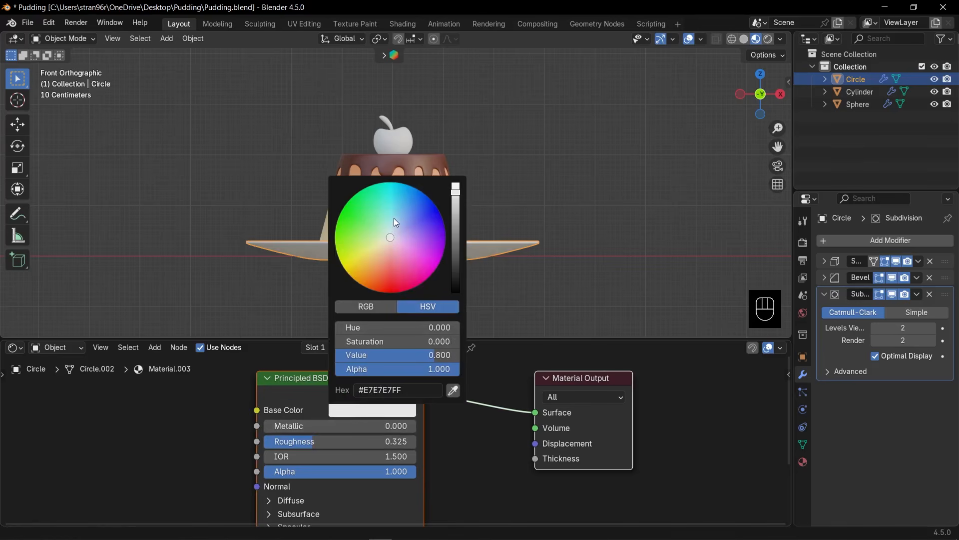
drag(394, 219, 391, 226)
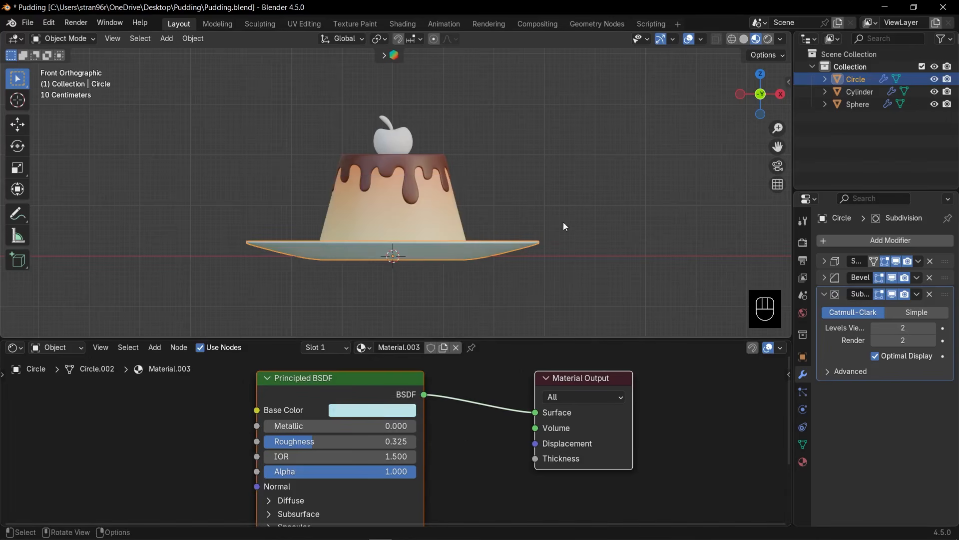
Give the cherry a new material with a saturated red Base Color, #CE1C18, at Value 0.620.
click(397, 136)
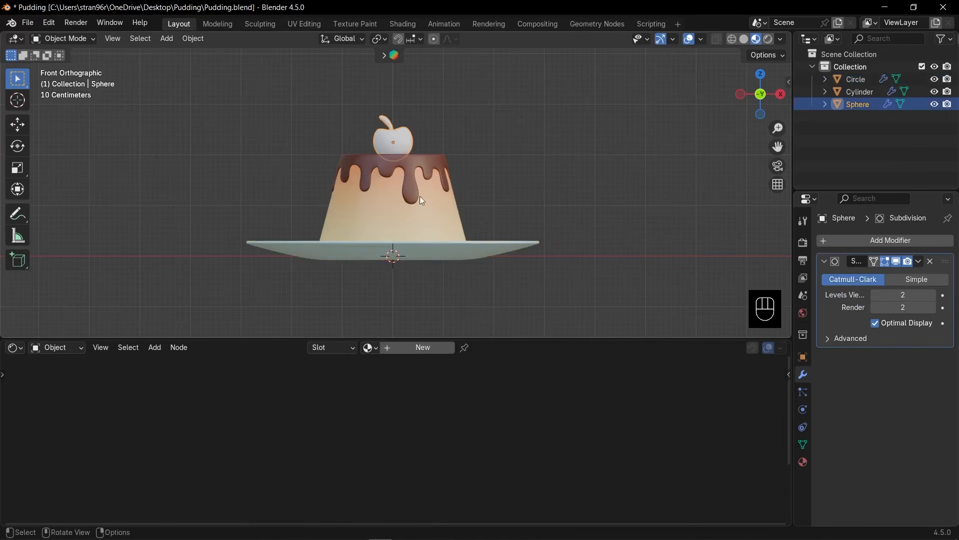
click(419, 348)
click(387, 409)
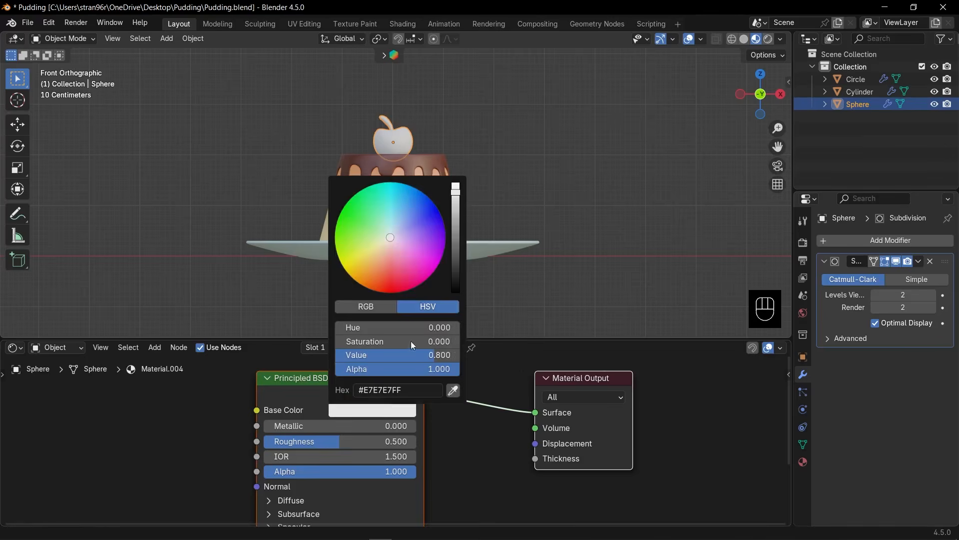
drag(398, 281, 389, 286)
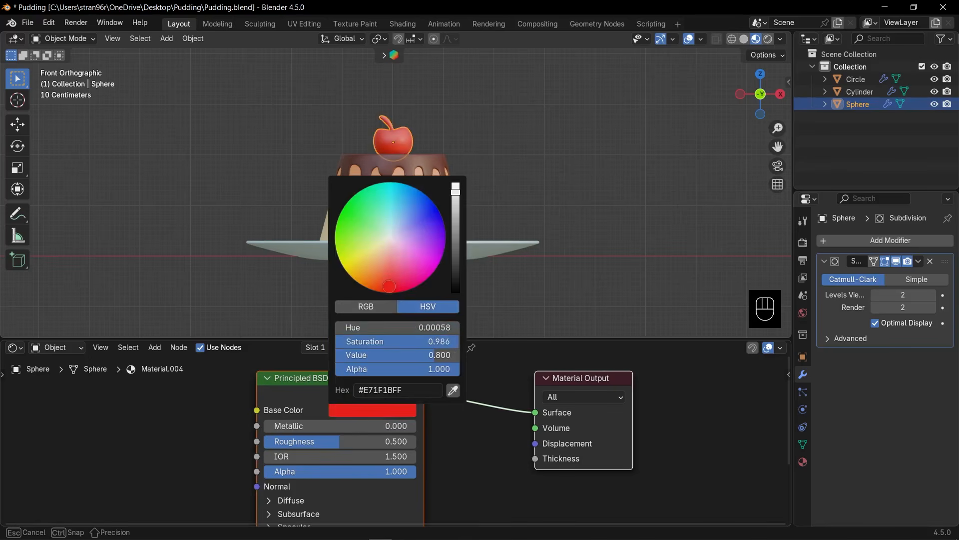
scroll(462, 199, down, 3)
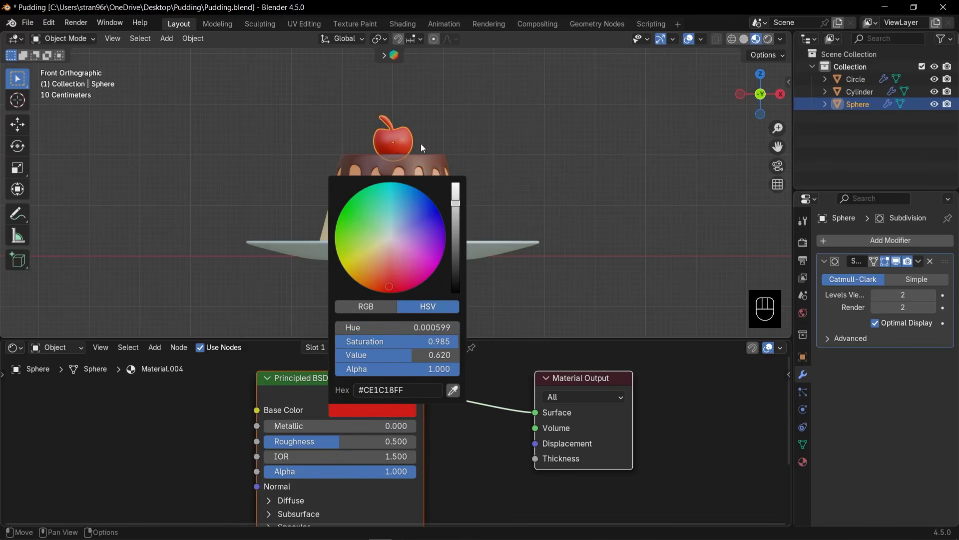
Select the cherry's linked stem faces in face mode and assign them a new material in a second slot.
key(Tab)
click(389, 122)
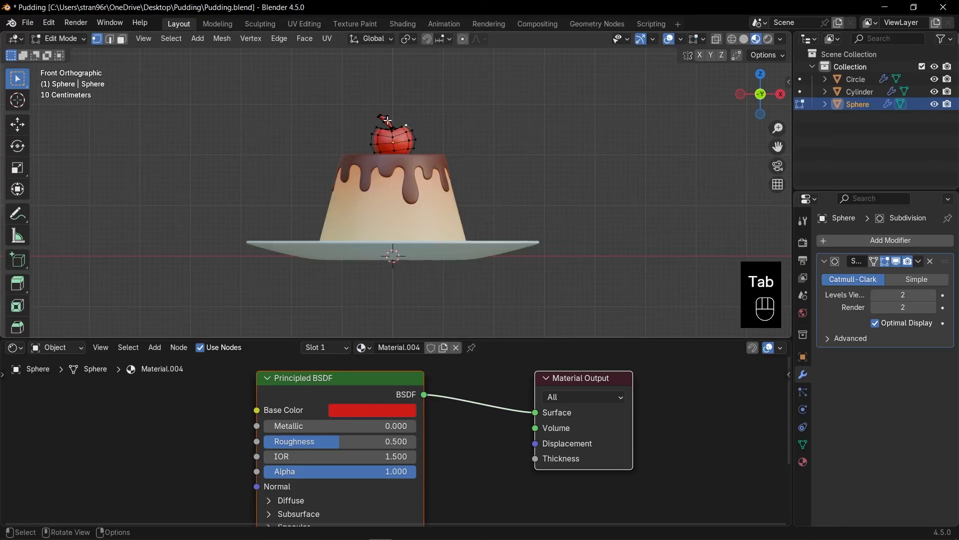
key(3)
key(l)
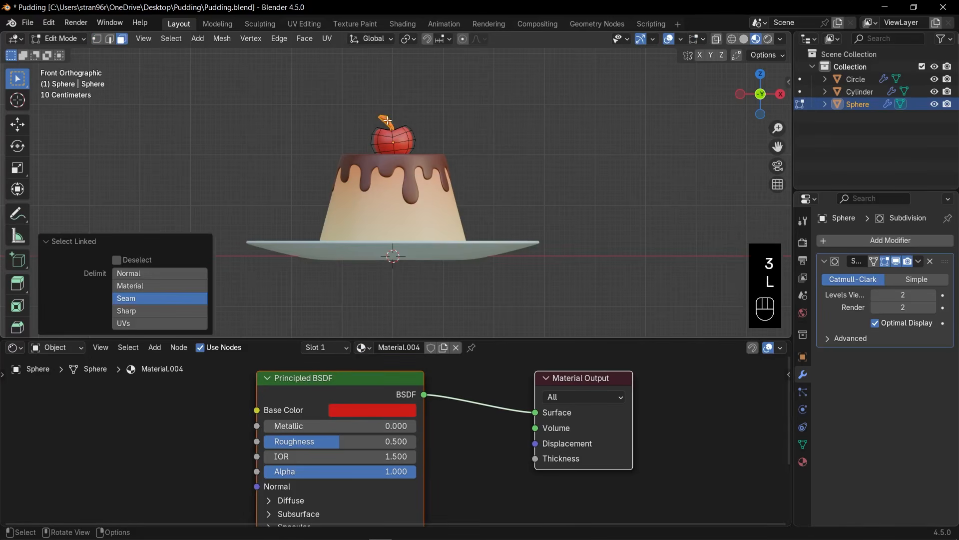
click(330, 348)
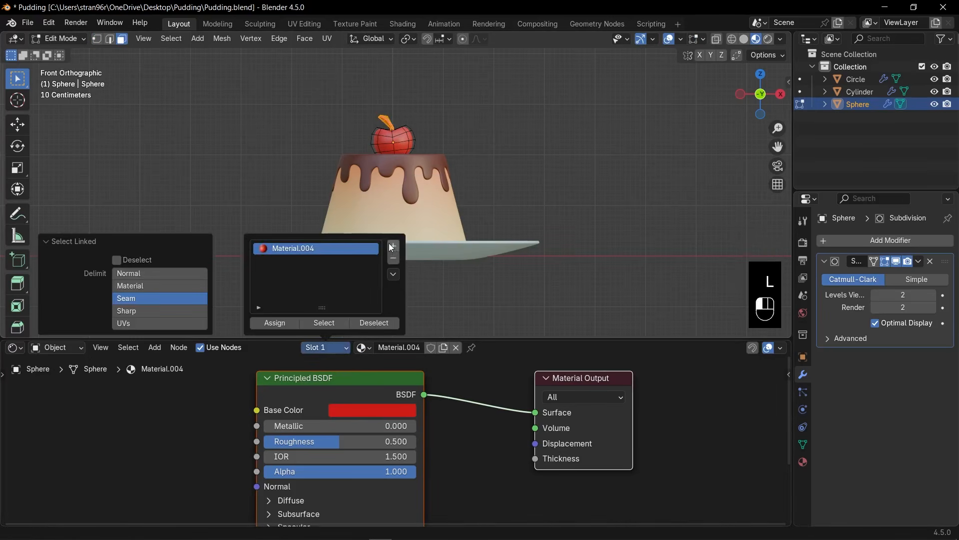
click(393, 245)
click(275, 322)
click(400, 347)
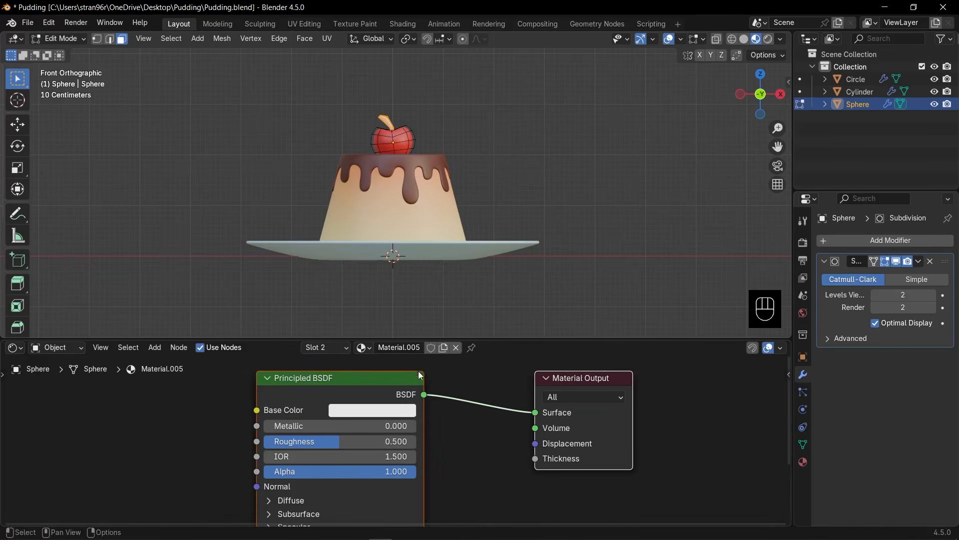
Set the stem material's Base Color to orange-brown #97521C and return to Object Mode.
click(389, 412)
mouse_move(386, 274)
mouse_down()
mouse_move(386, 247)
mouse_move(369, 278)
mouse_up()
drag(457, 215, 455, 228)
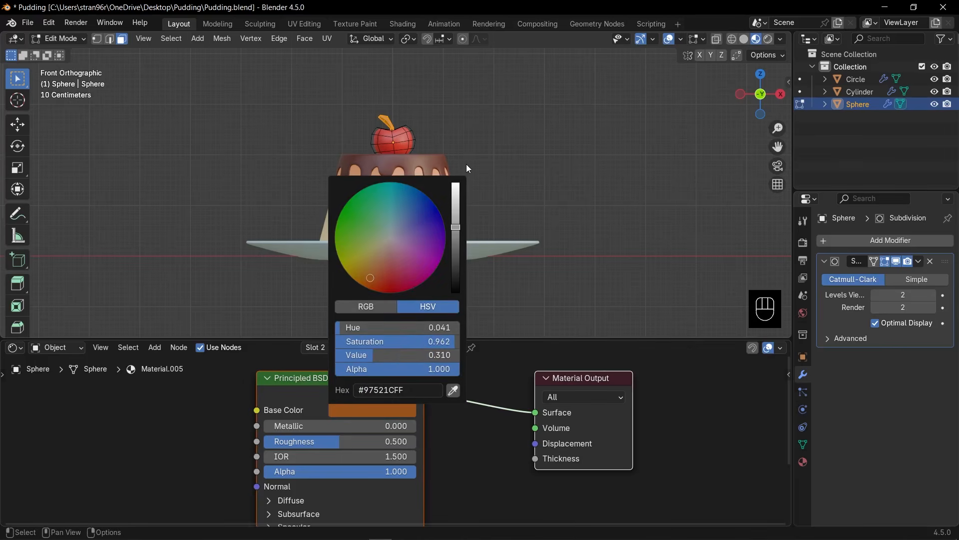
key(Tab)
key(KP_Decimal)
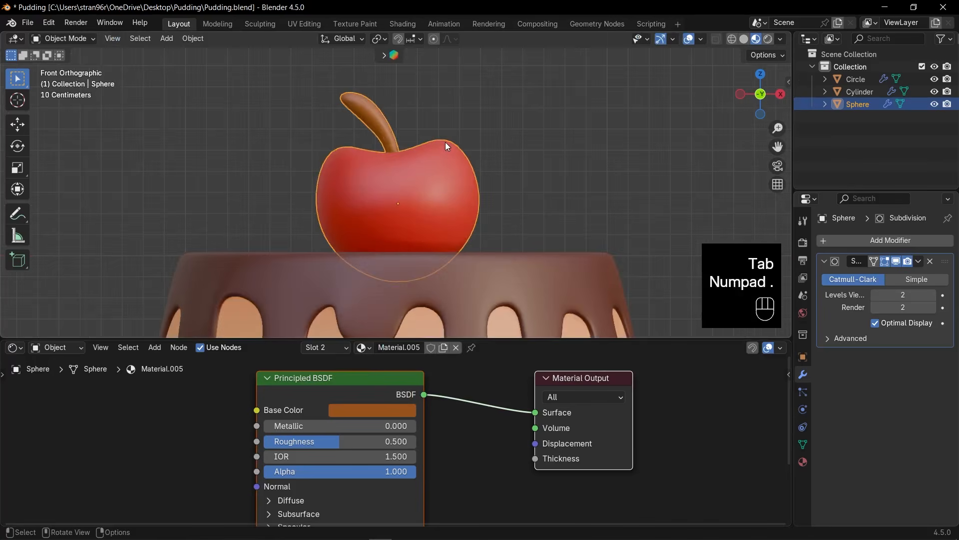
Darken the Base Color of the pudding's sauce material to a deeper brown, and save the file.
shift+middle_drag(452, 147, 459, 200)
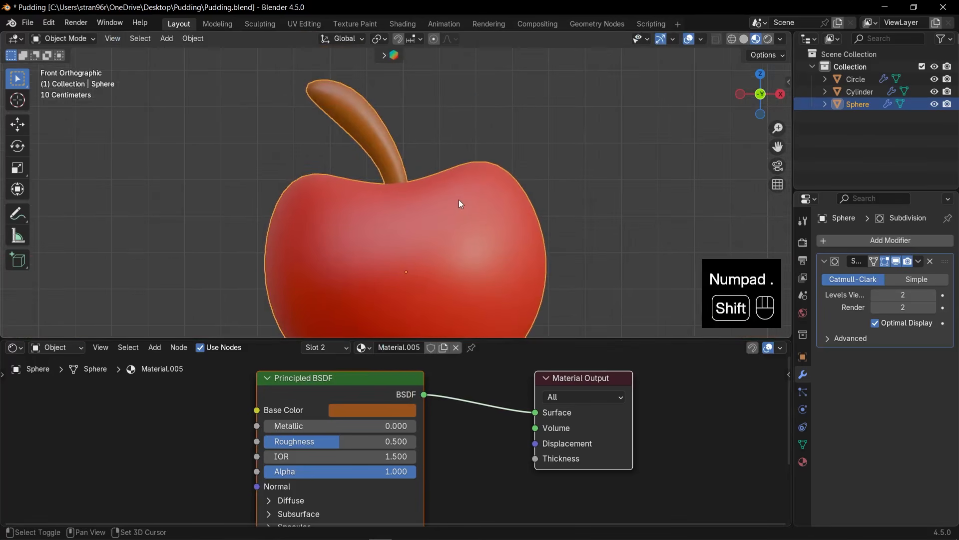
scroll(460, 202, down, 6)
click(440, 256)
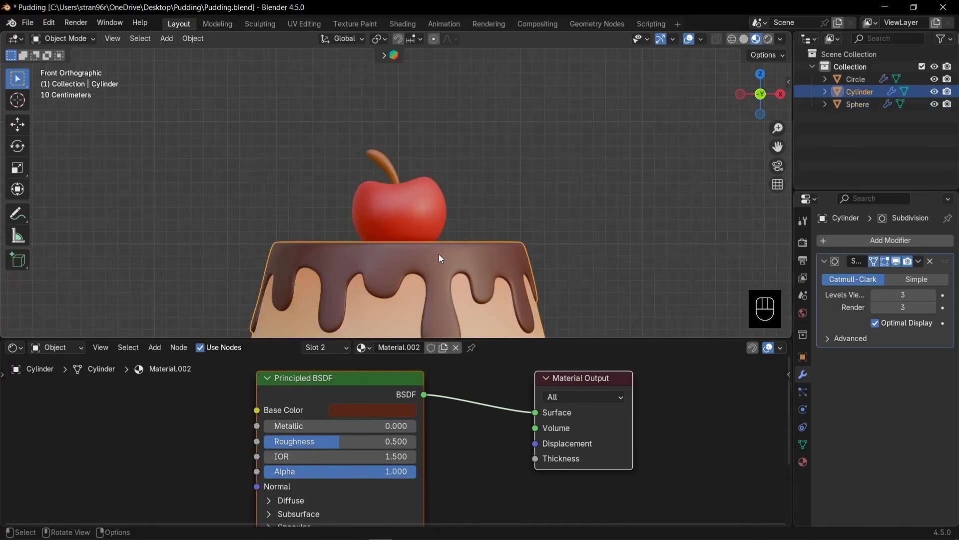
click(390, 410)
drag(455, 257, 455, 263)
scroll(574, 217, down, 7)
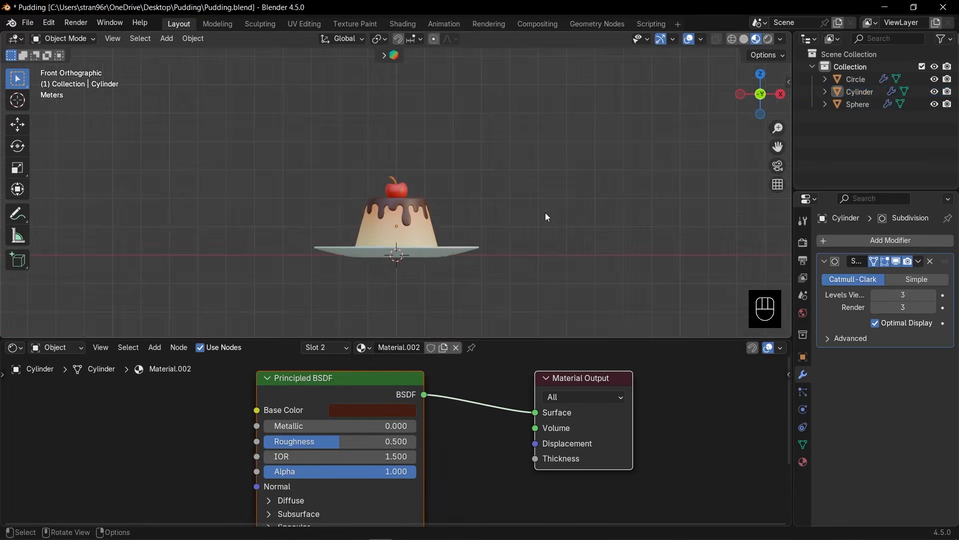
middle_drag(545, 212, 549, 243)
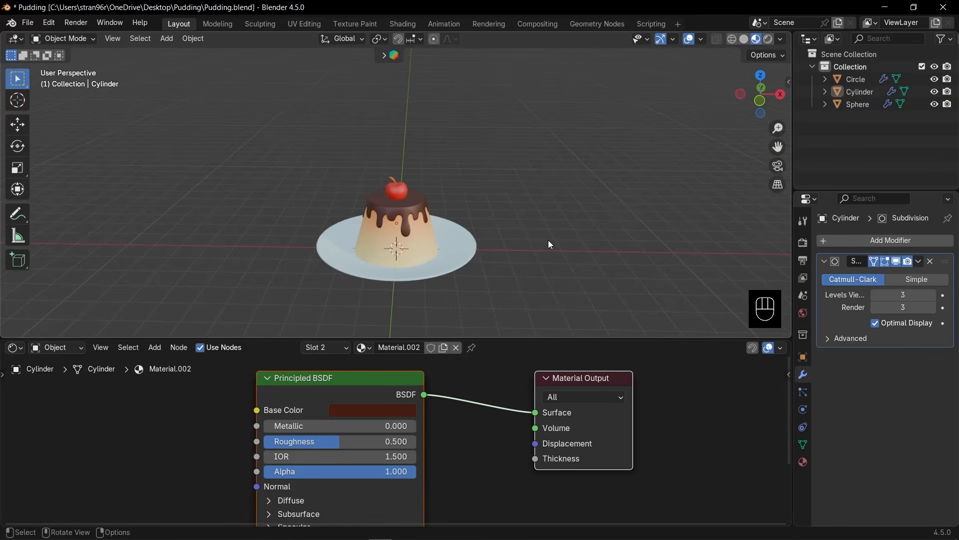
key(ctrl+s)
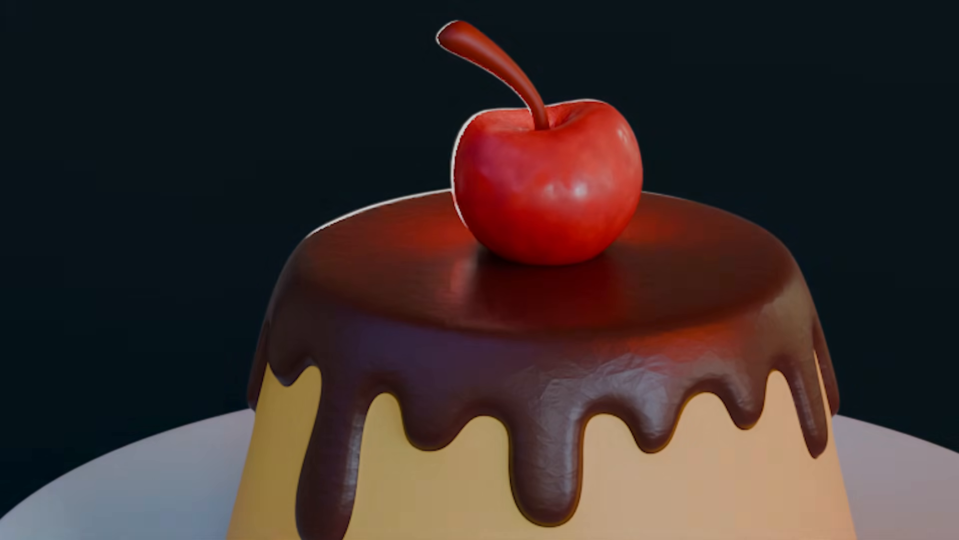